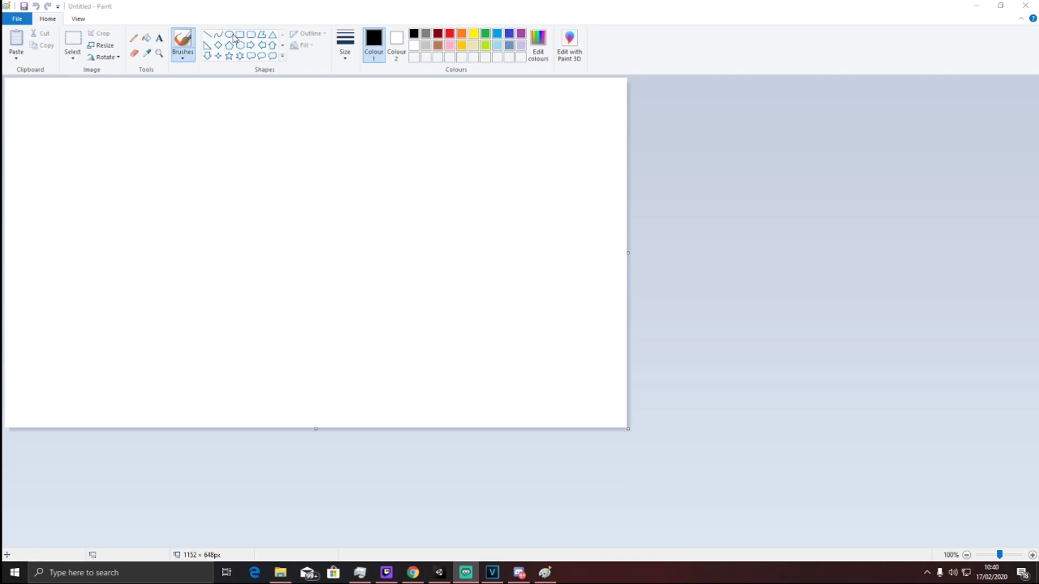
Step: Draw a large black oval face on the blank canvas with two arched eyes and a short stroke below them
left_click(230, 36)
left_click_drag(120, 126, 312, 299)
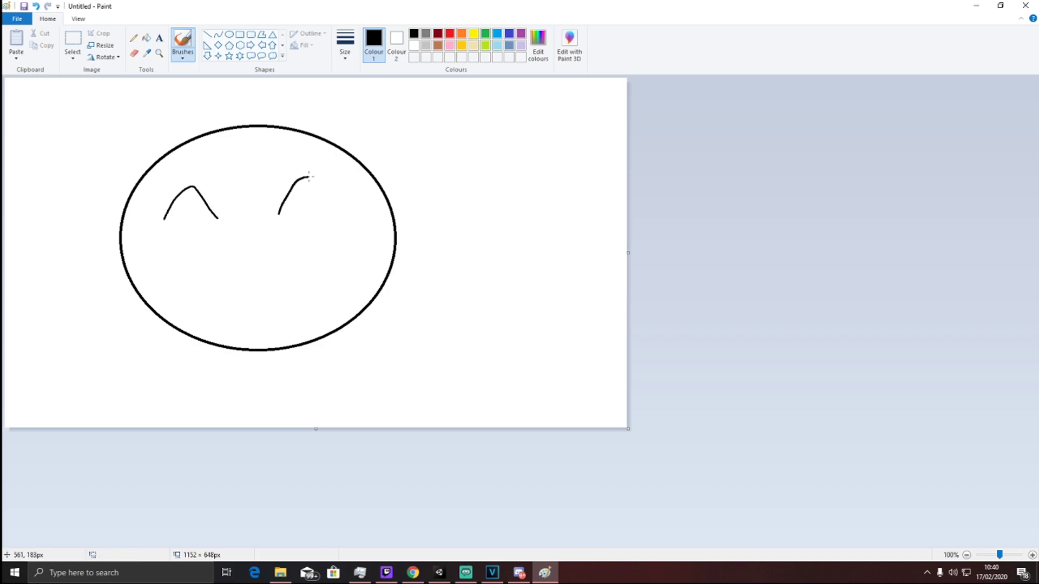
left_click_drag(216, 242, 274, 240)
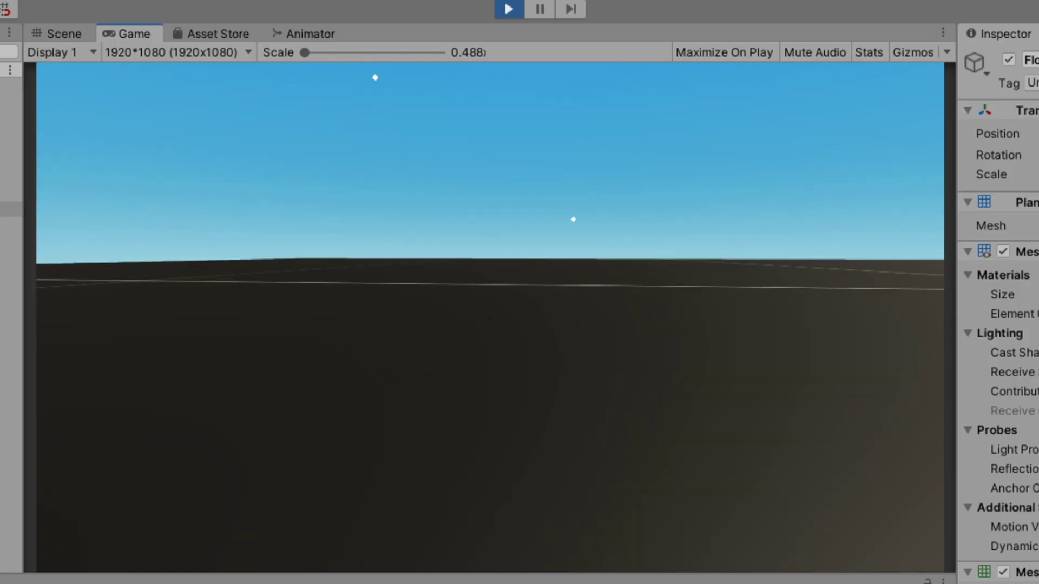
Step: Playtest the first-person controller in Unity by walking across the dark floor, strafing and jumping
key("w")
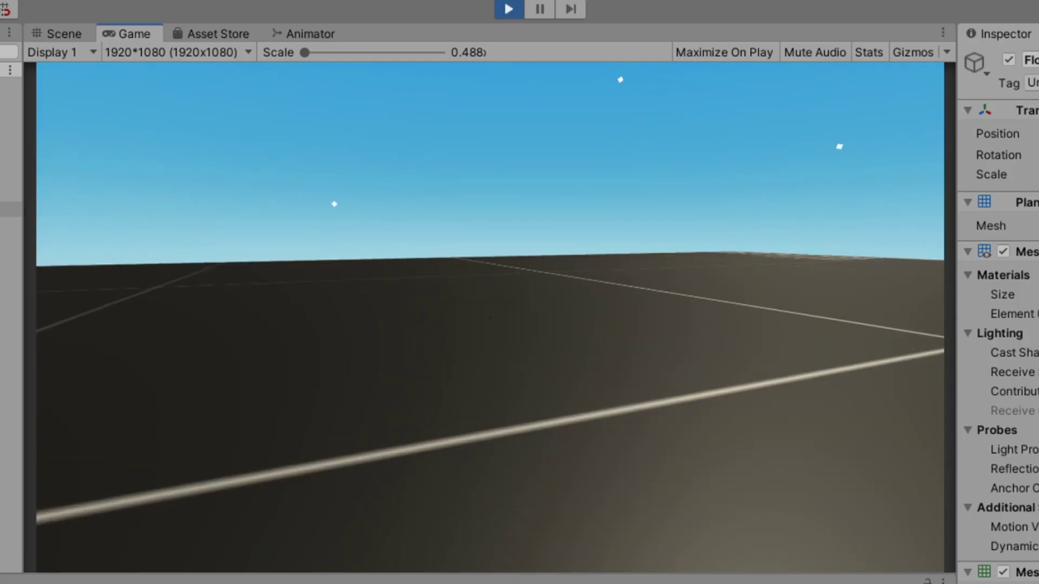
key("w")
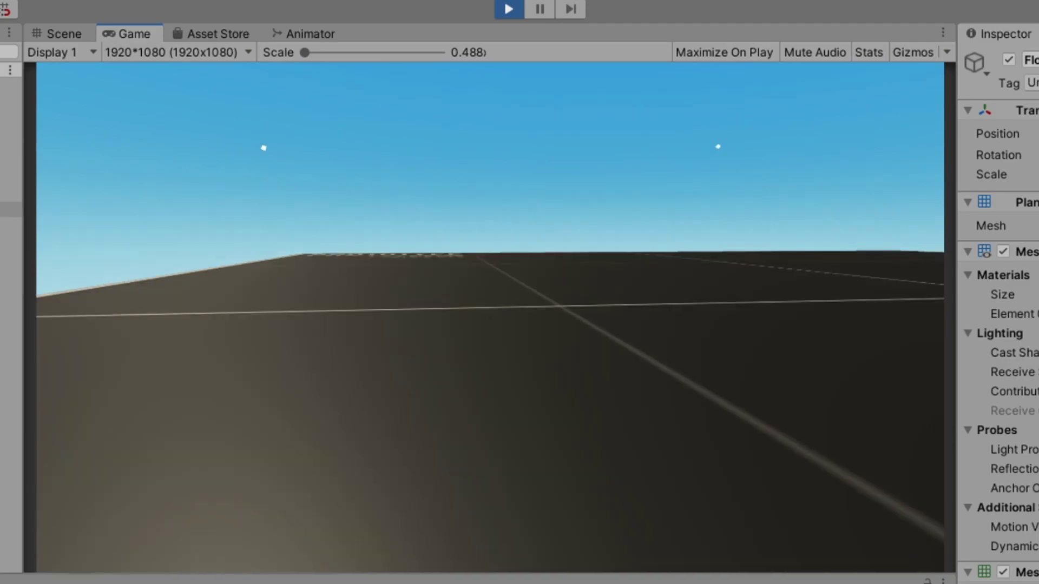
key("w")
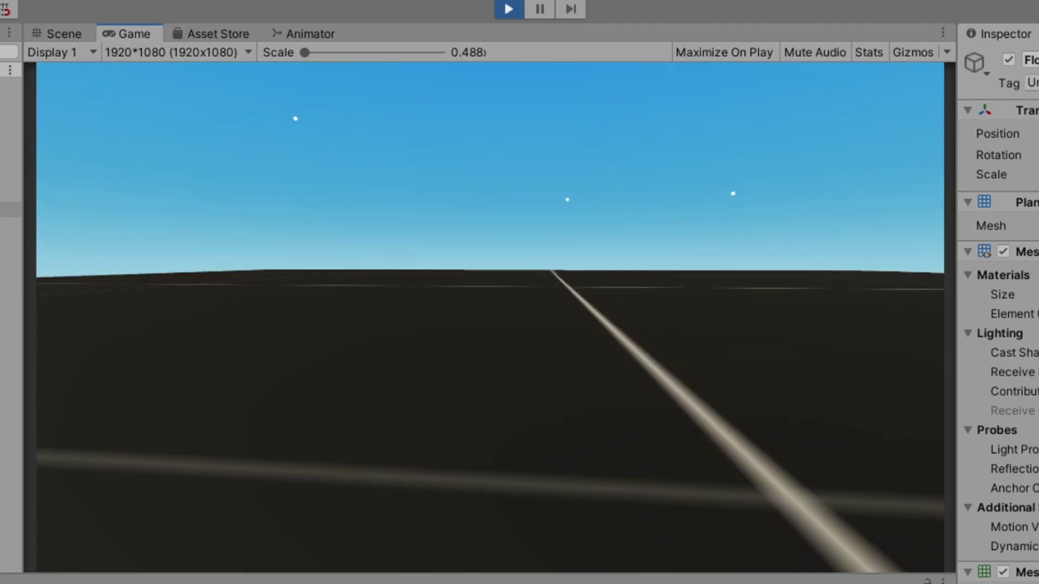
key("a")
key("space")
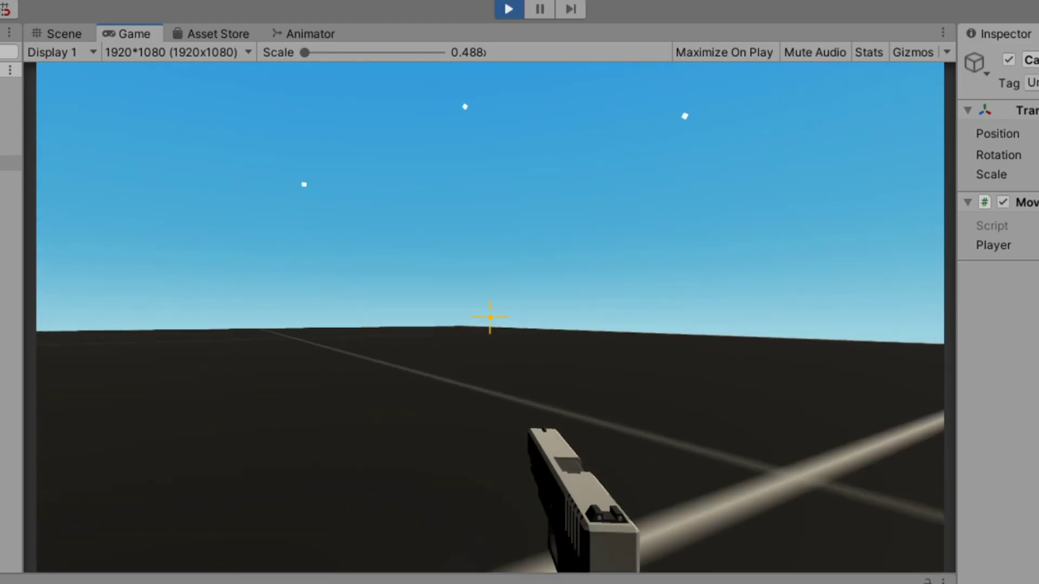
Step: Walk forward with the pistol equipped to check how it follows the camera
key("w")
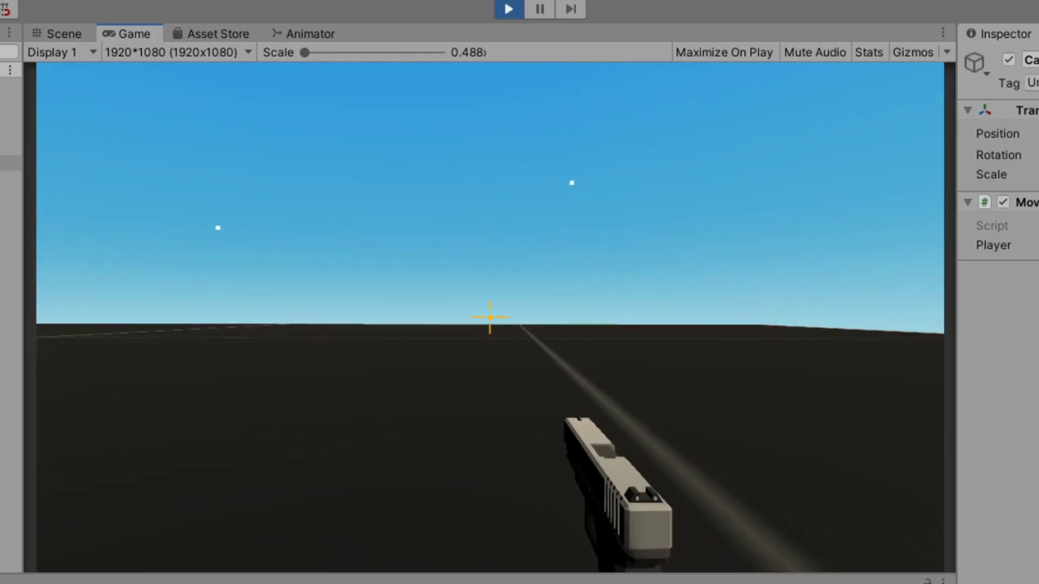
key("w")
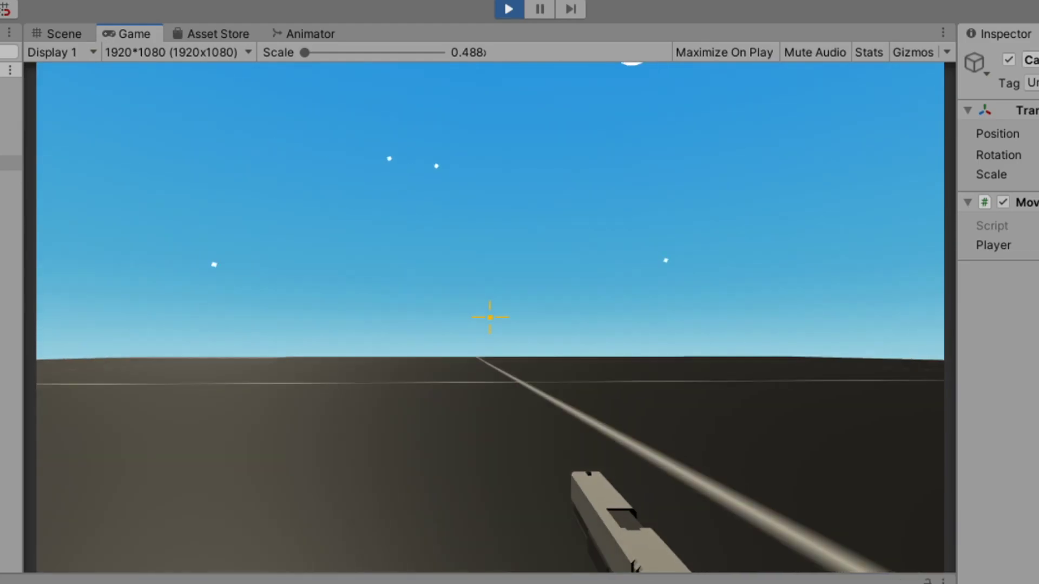
key("w")
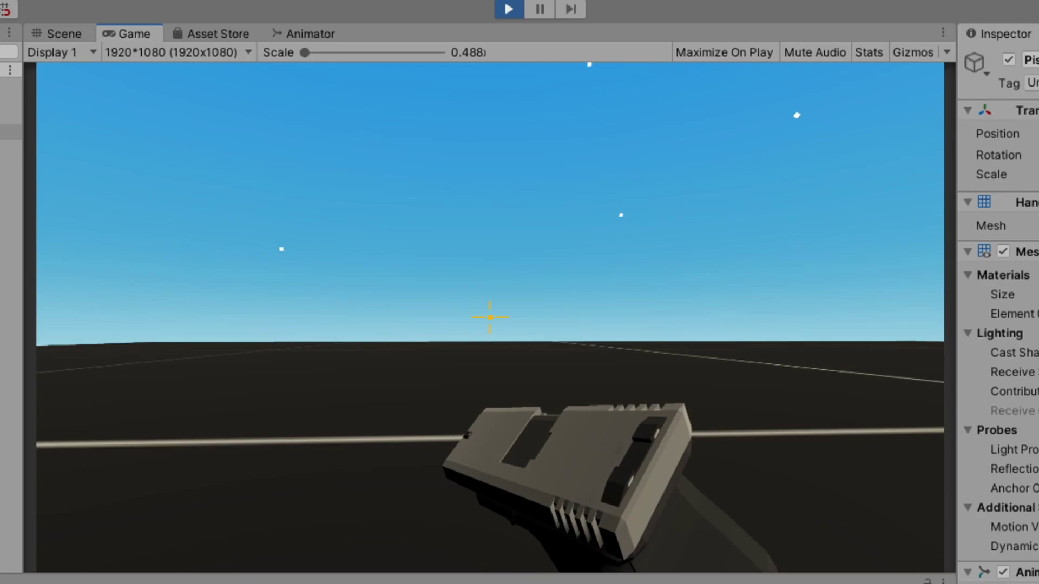
Step: Keep walking and looking around to examine the pistol's tilt relative to the crosshair
key("w")
key("w")
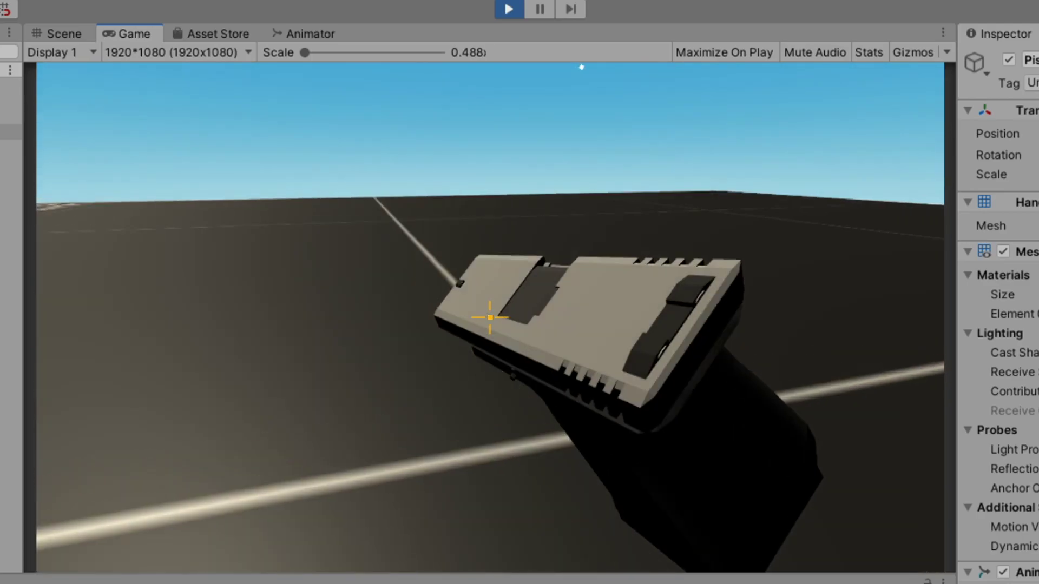
key("w")
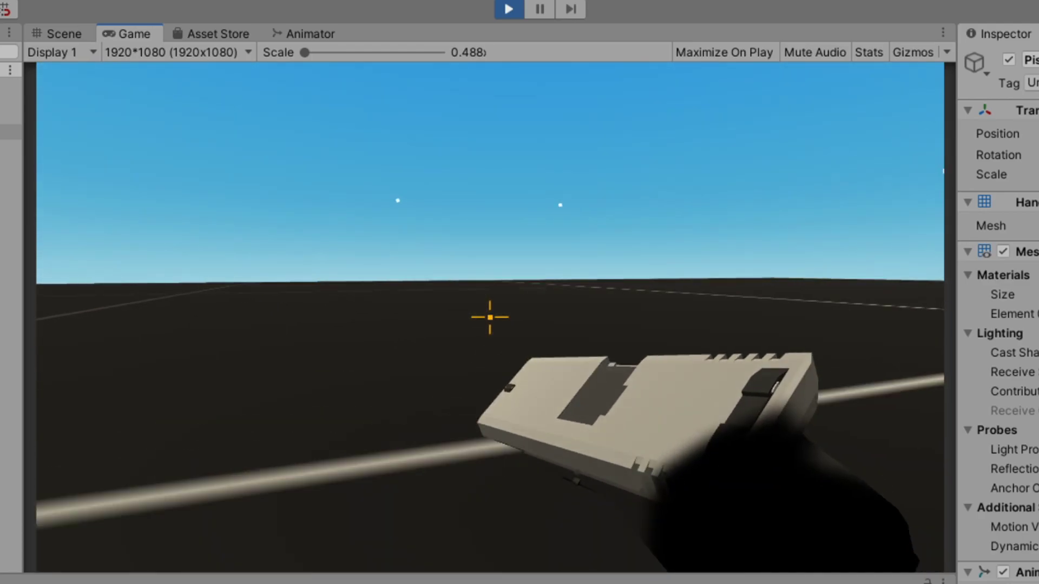
key("w")
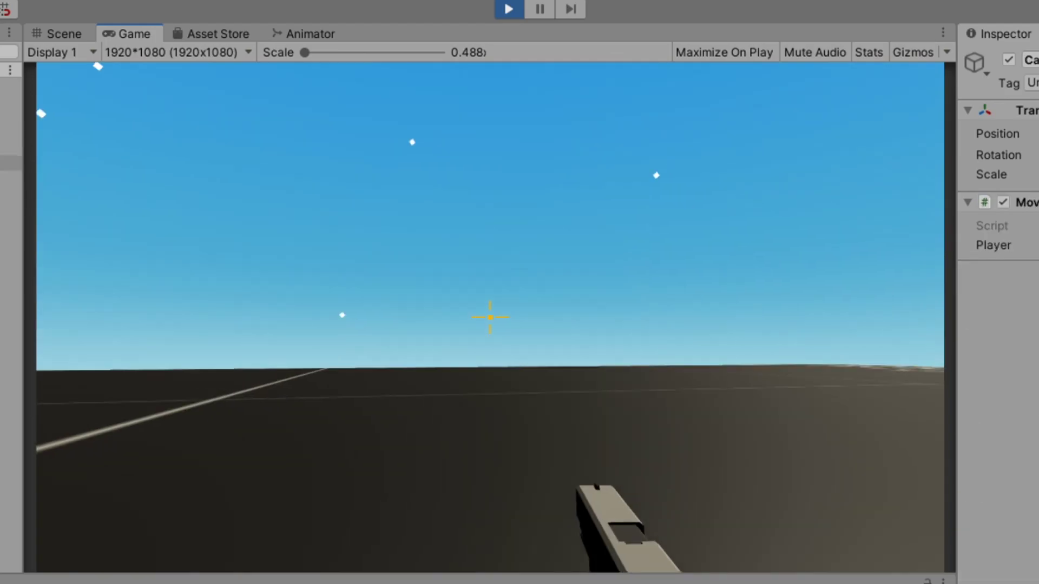
Step: Move around the floor with the pistol to check that its aim tracks the crosshair target
key("w")
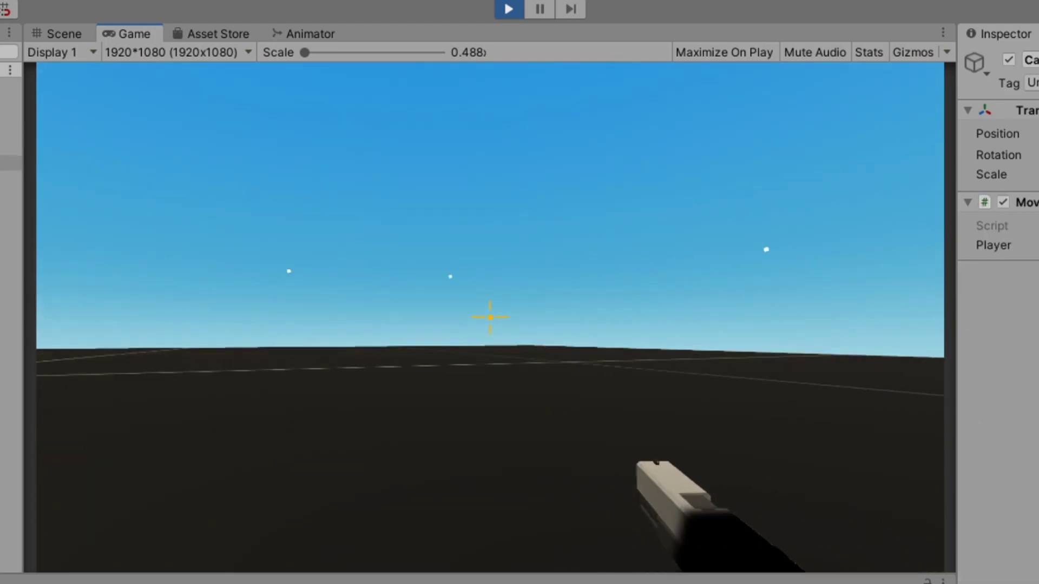
key("w")
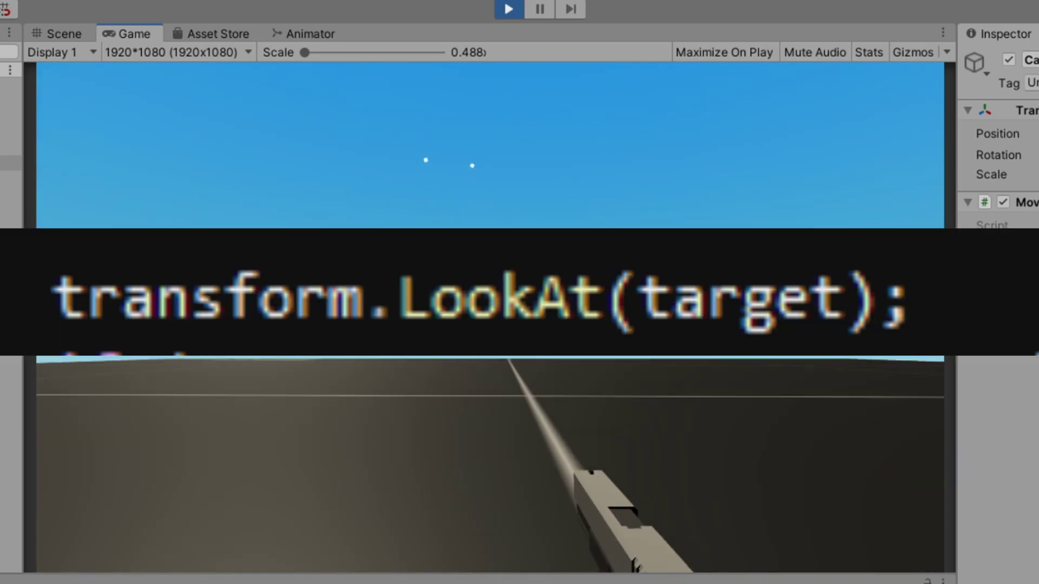
key("w")
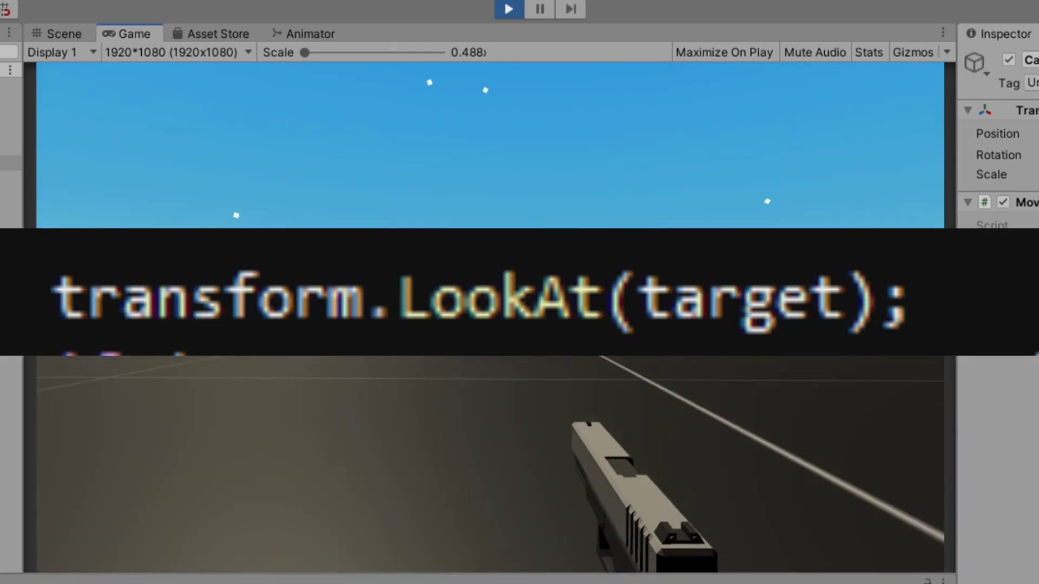
key("w")
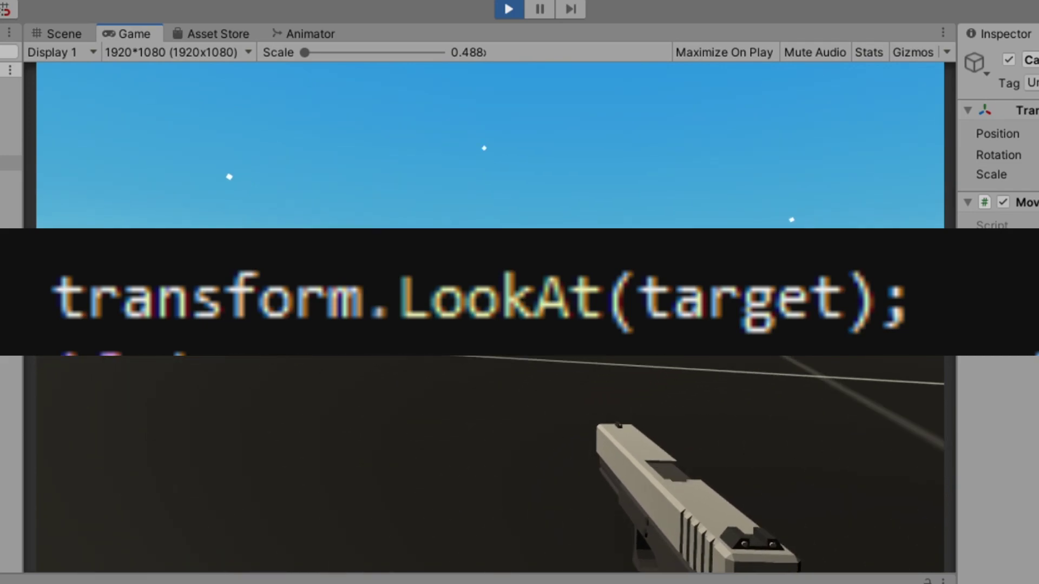
key("w")
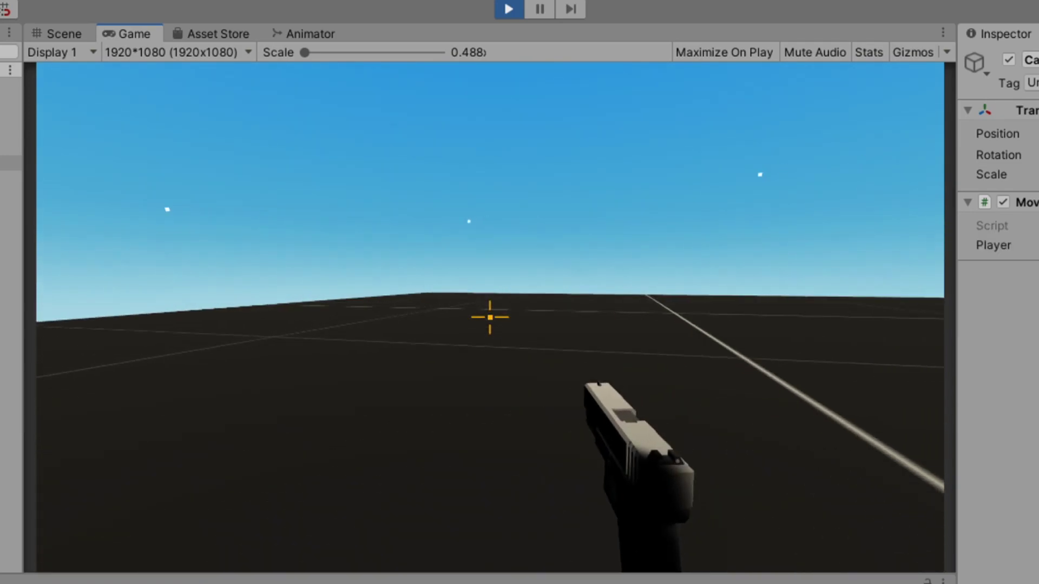
key("w")
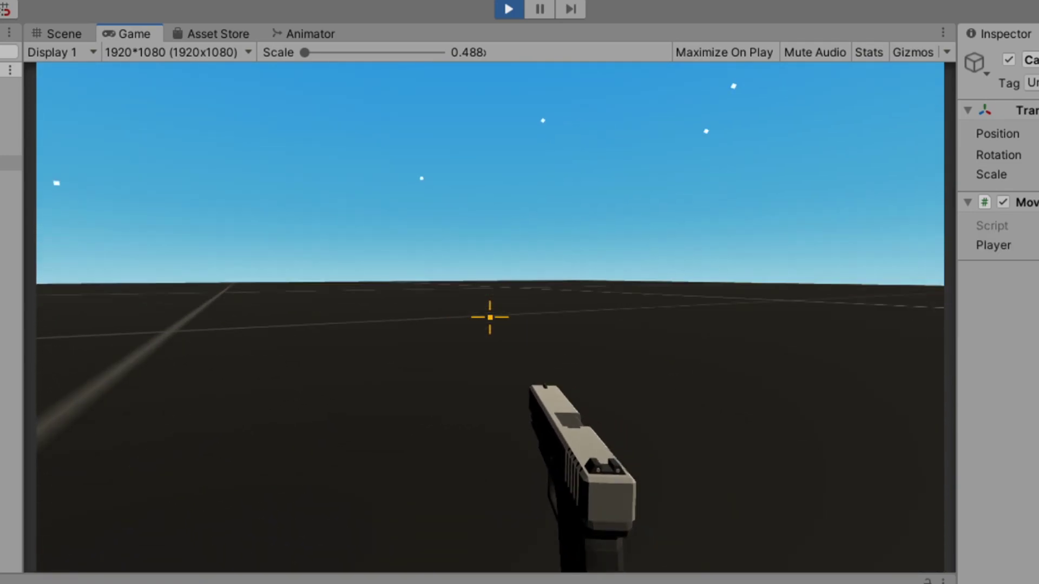
key("a")
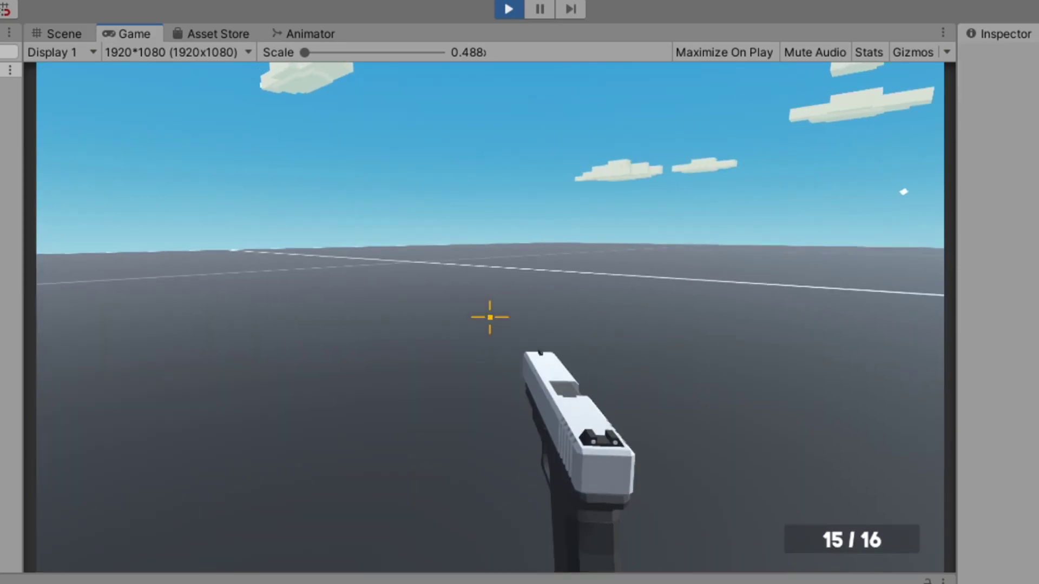
Step: Test-fire the pistol repeatedly at the horizon and the ground, and reload it
key("w")
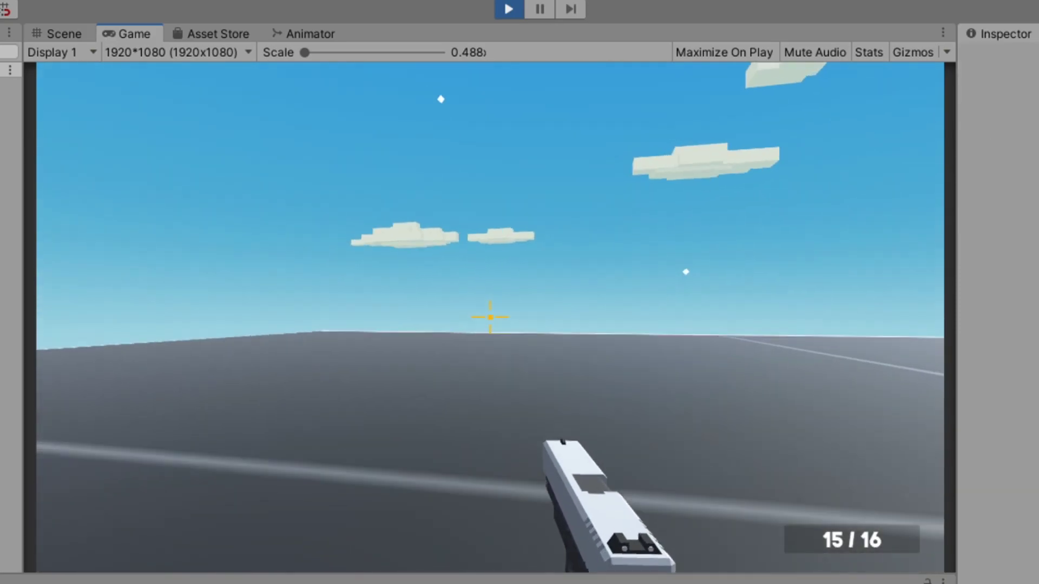
left_click(490, 317)
left_click(489, 317)
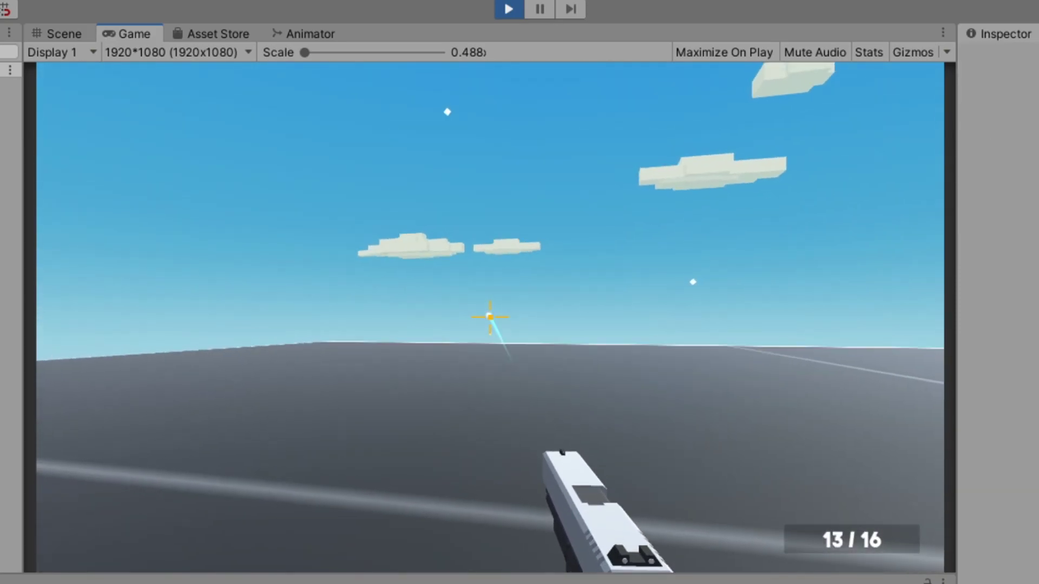
left_click(489, 317)
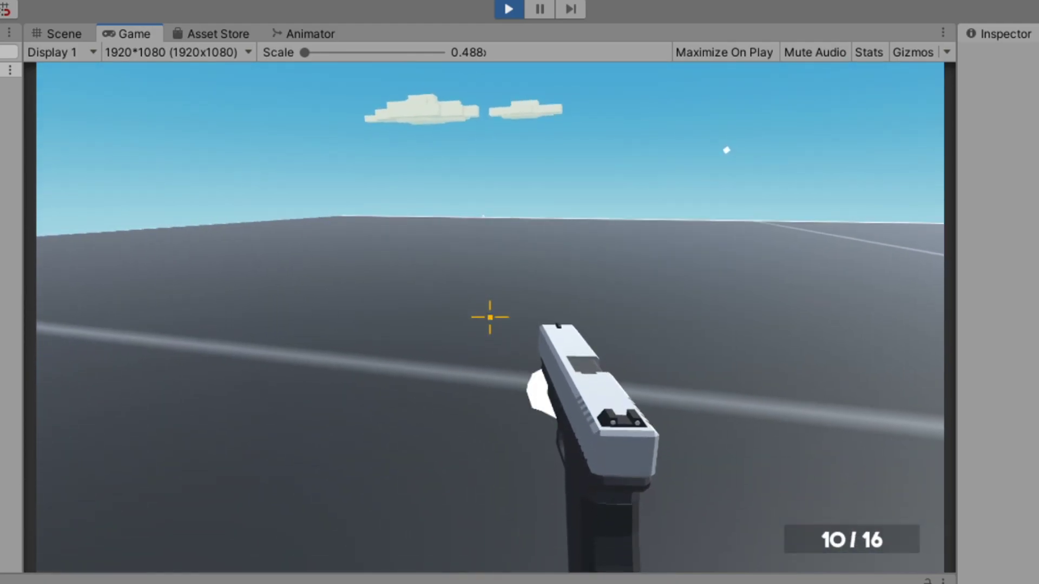
left_click(490, 317)
left_click(489, 317)
left_click(490, 317)
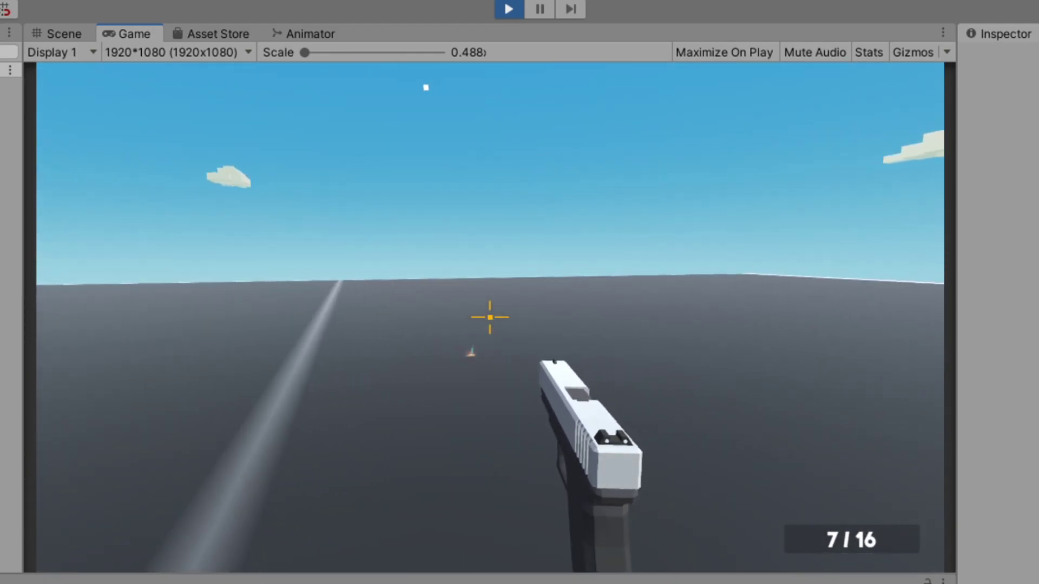
left_click(490, 317)
left_click(490, 317)
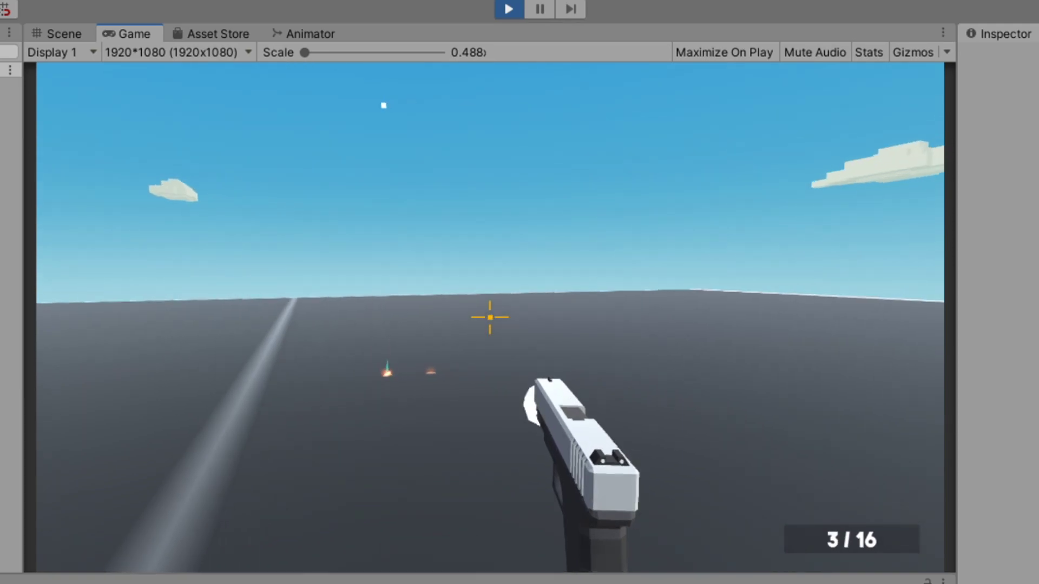
key("r")
Step: Test-fire the pistol near the cardboard box and wooden crate, and reload the magazine
left_click(490, 317)
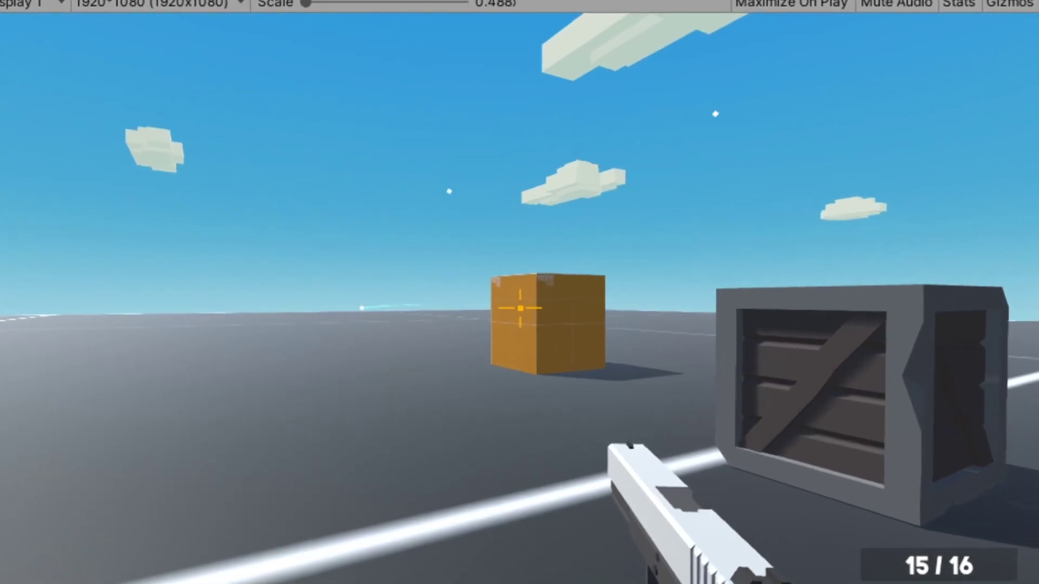
left_click(490, 318)
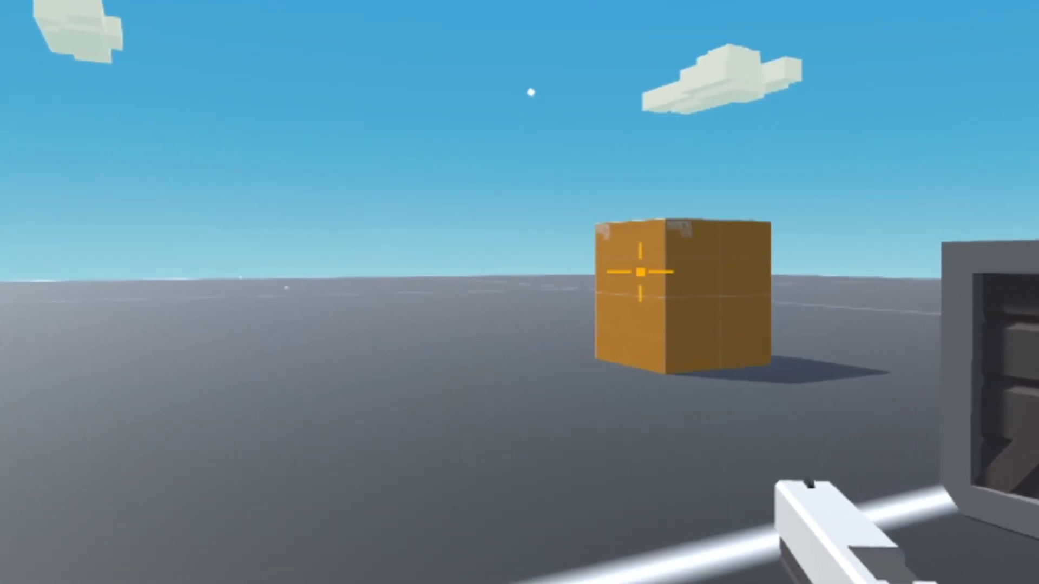
left_click(640, 271)
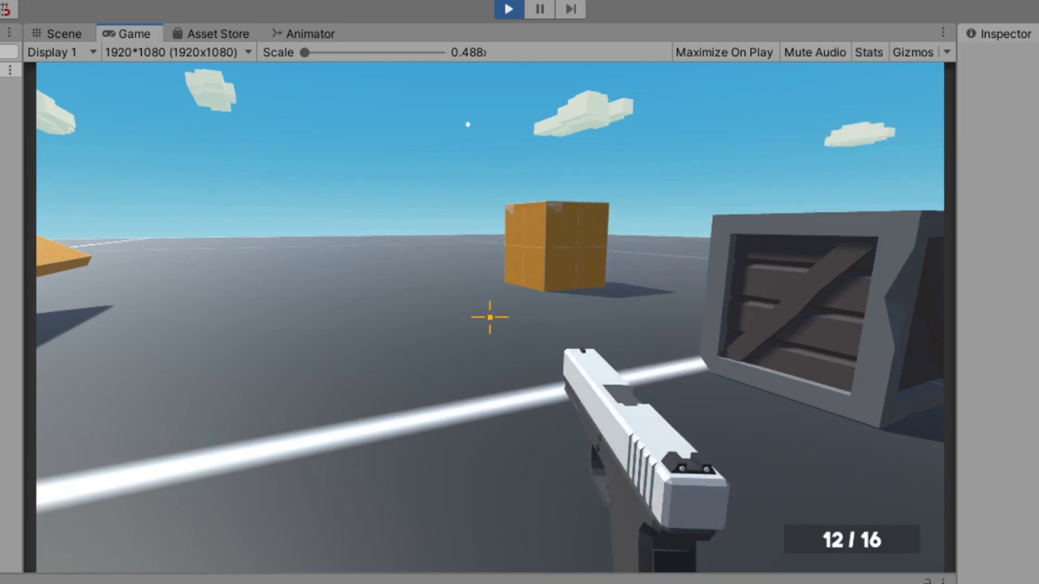
key("r")
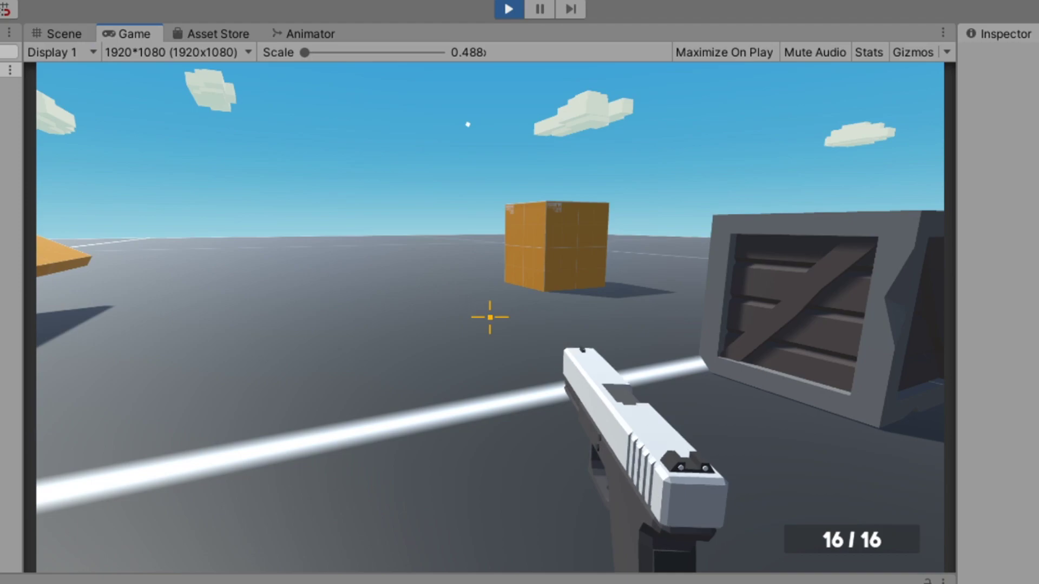
key("r")
key("r")
key("r")
key("r")
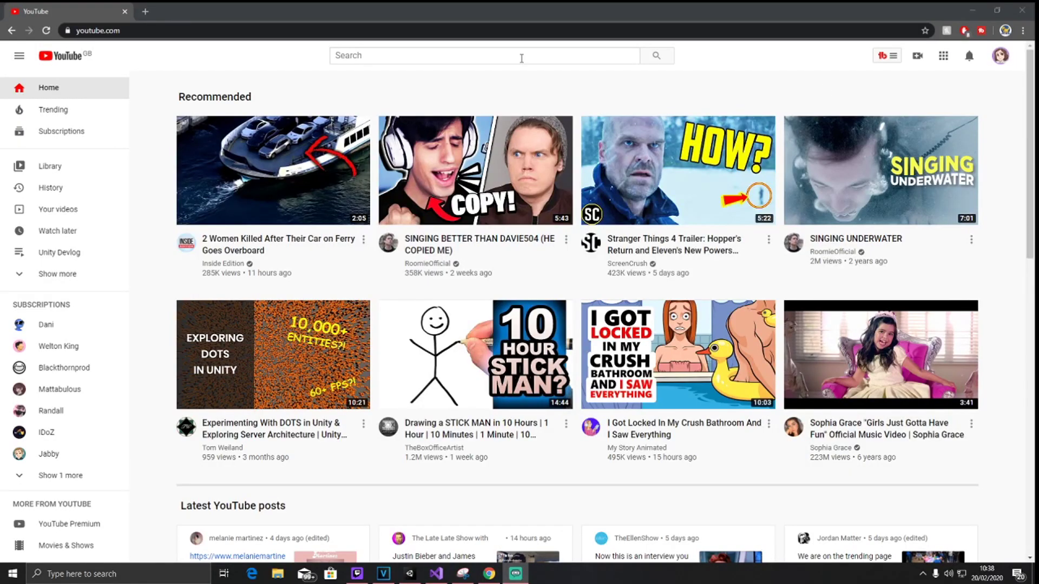
Step: Switch to the browser and search YouTube for "unity multiplayer"
left_click(522, 56)
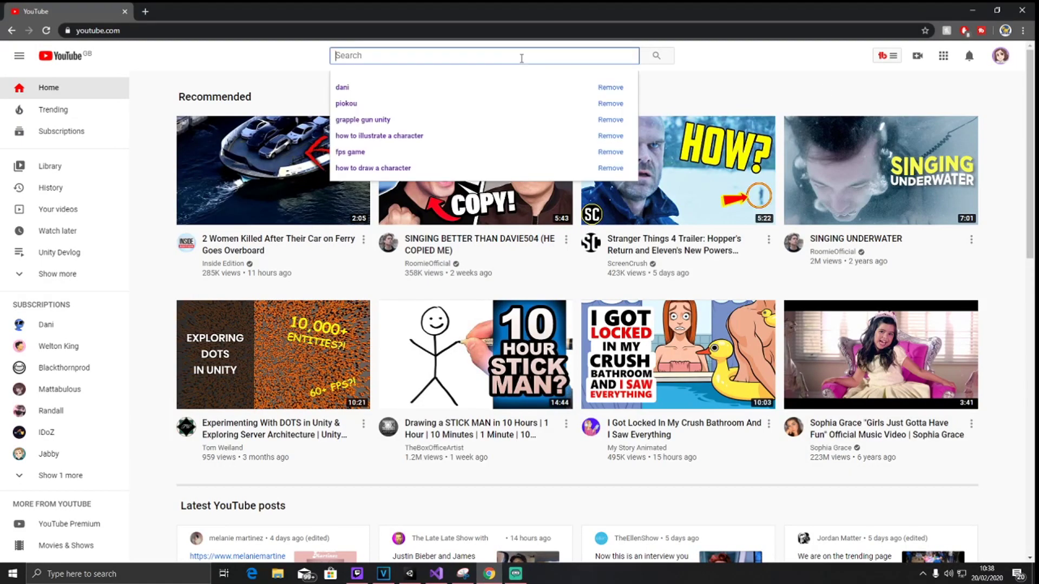
type("unity mult")
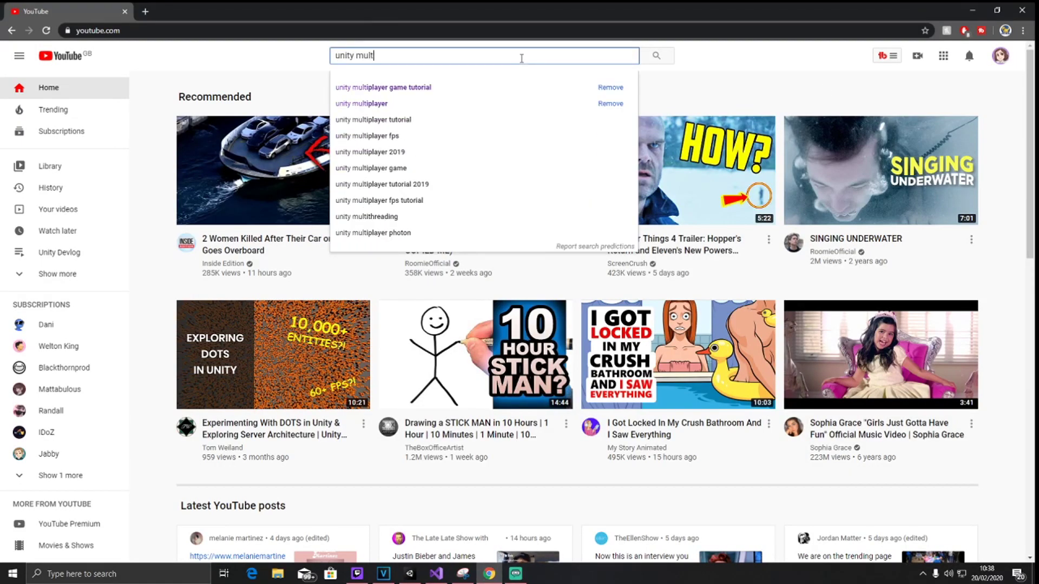
type("iplayer")
key("Return")
Step: Open the Brackeys "Making a Multiplayer FPS in Unity" playlist in a new tab, pause its first video and browse the page below
scroll(343, 144, "down", 6)
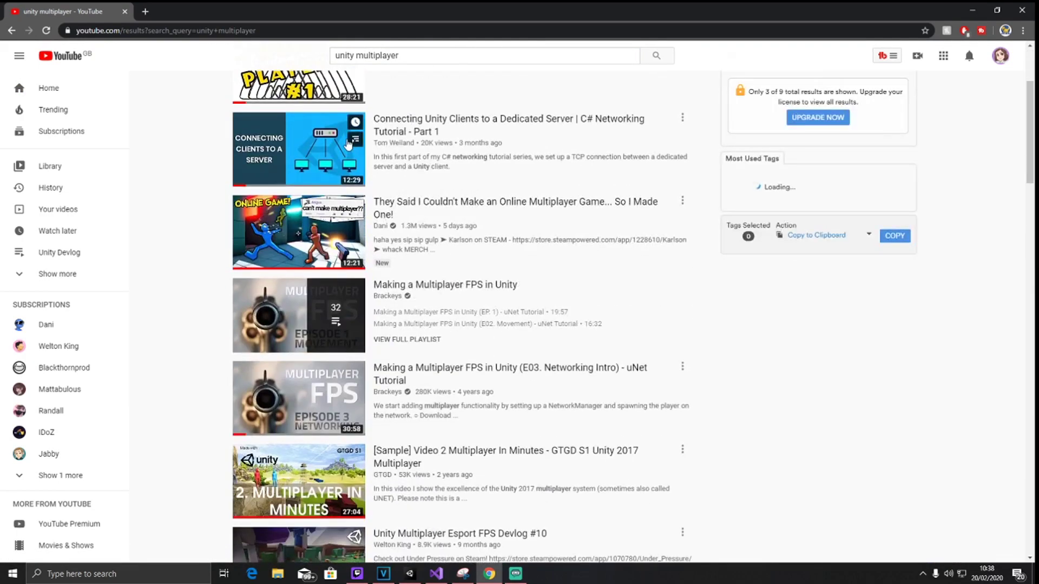
scroll(344, 145, "down", 2)
scroll(371, 131, "up", 1)
middle_click(380, 128)
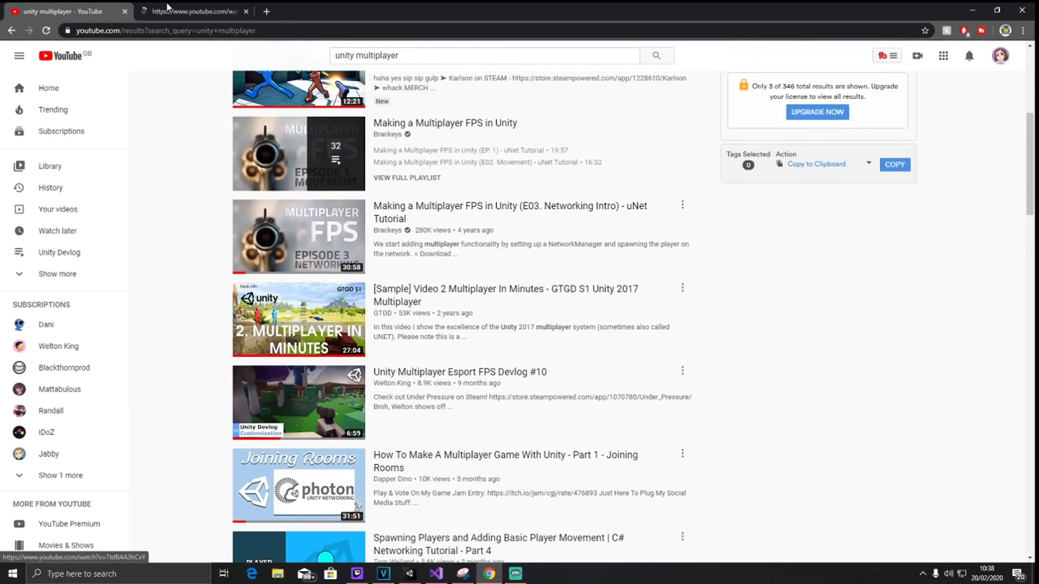
left_click(169, 8)
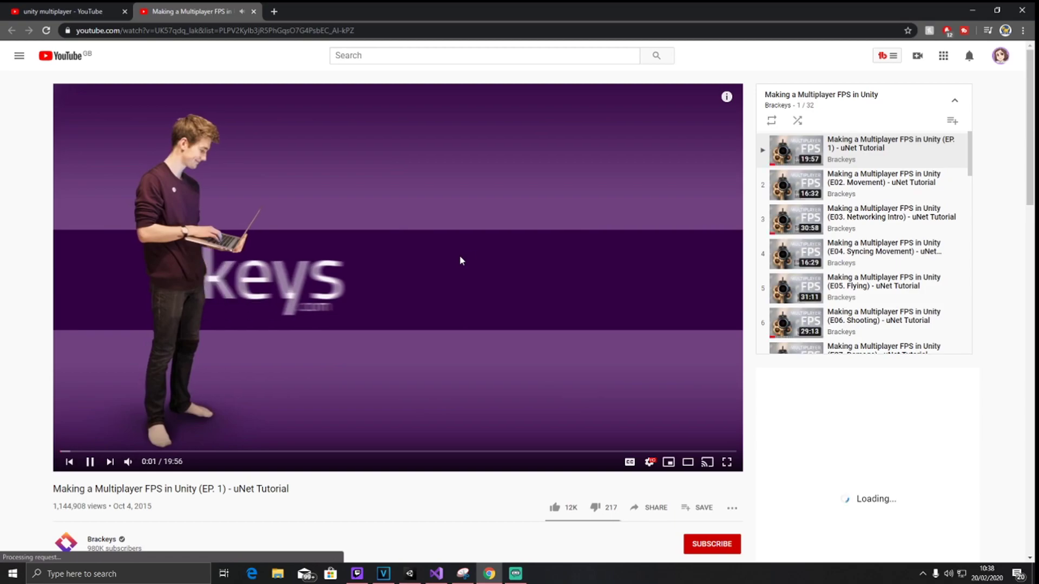
left_click(555, 265)
scroll(848, 233, "down", 15)
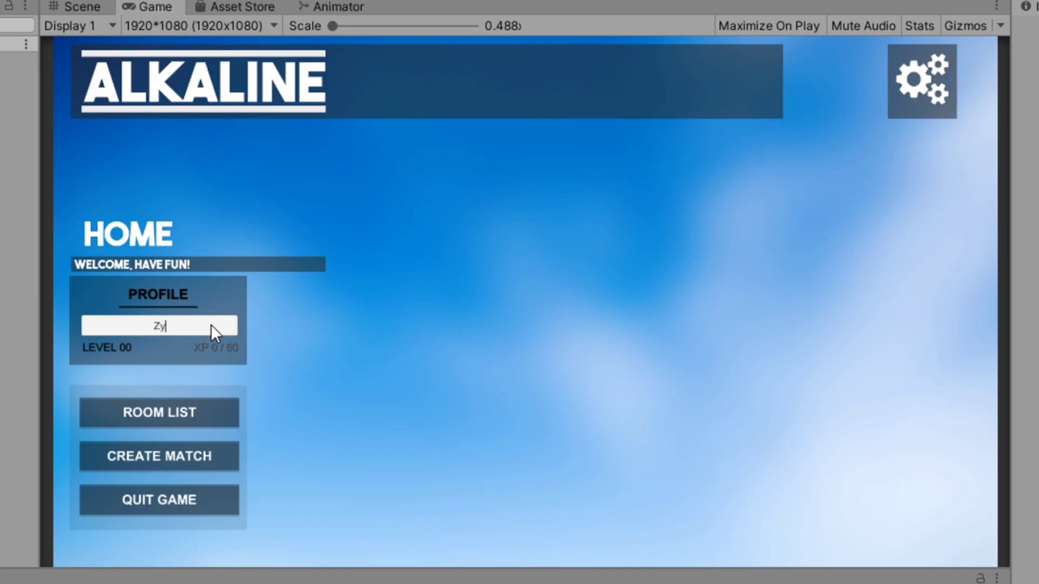
Step: Replace the profile name in the game's home menu with the player's nickname, and open the room list
left_click(211, 324)
key("BackSpace")
key("BackSpace")
key("BackSpace")
key("BackSpace")
key("BackSpace")
type("Zyger")
left_click(226, 405)
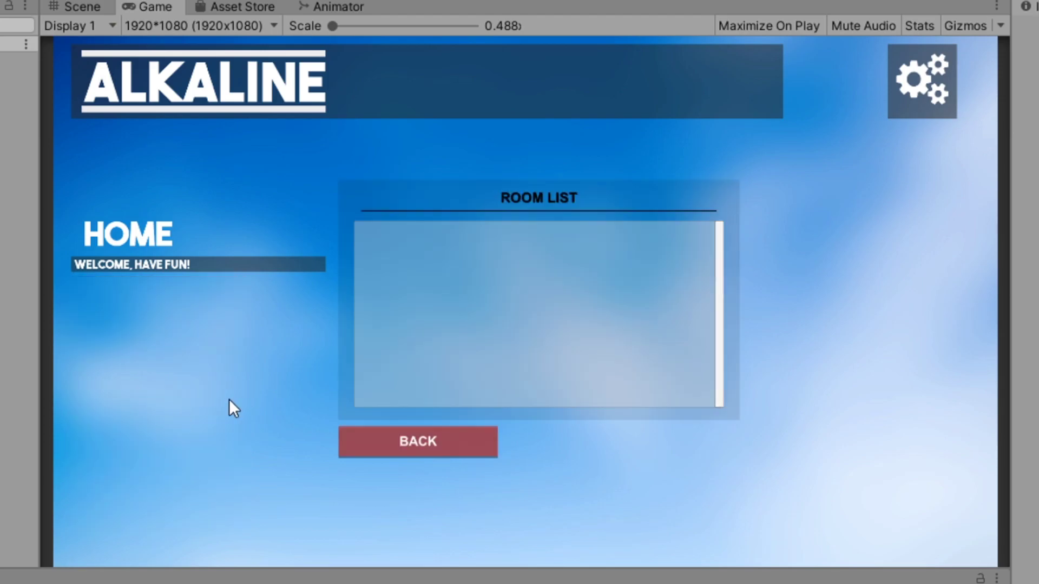
Step: Return from the room list, create a match, and walk around the spawned level with the pistol
left_click(387, 444)
left_click(156, 461)
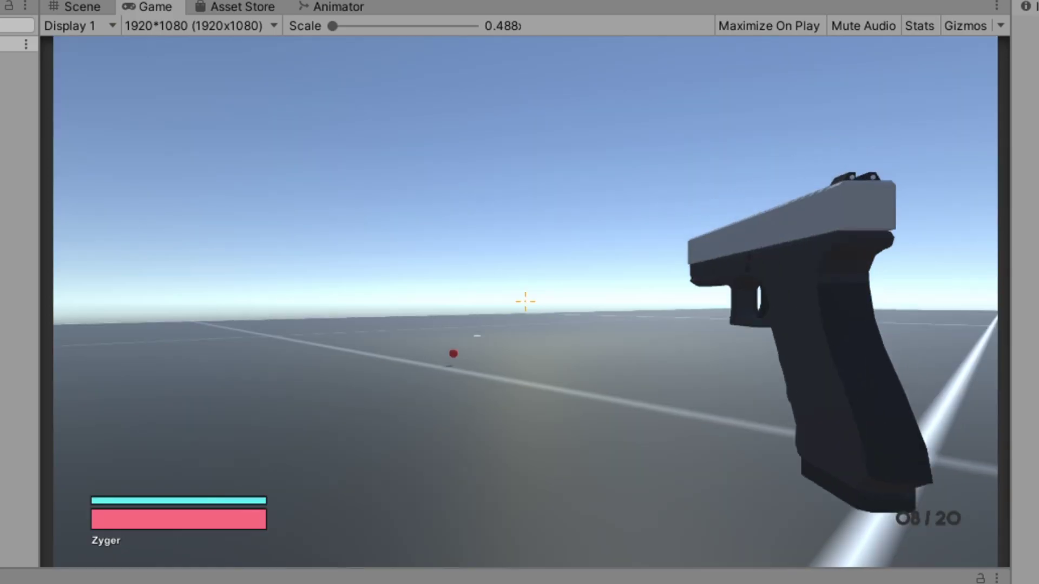
key("a")
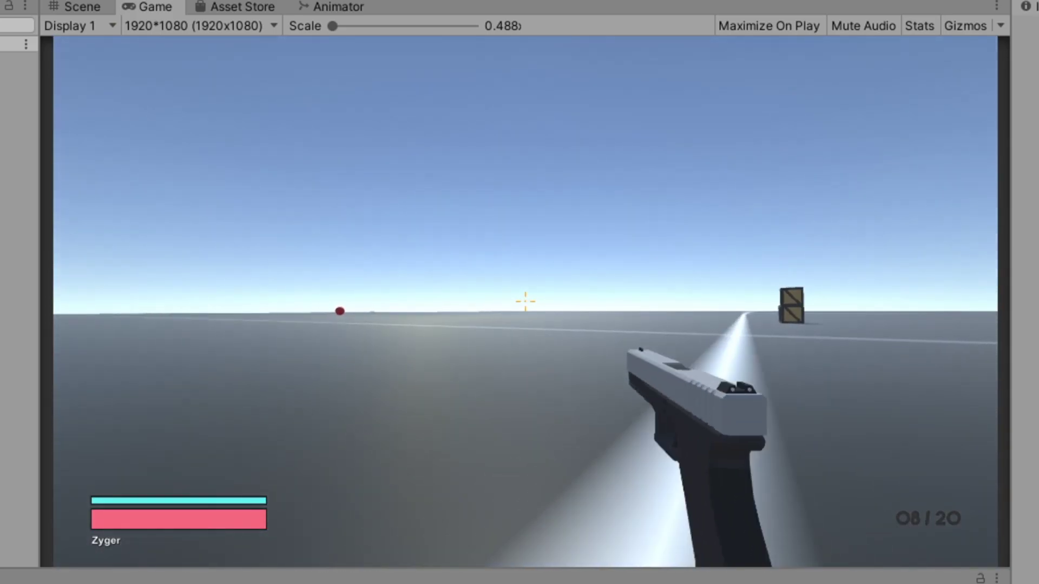
key("w")
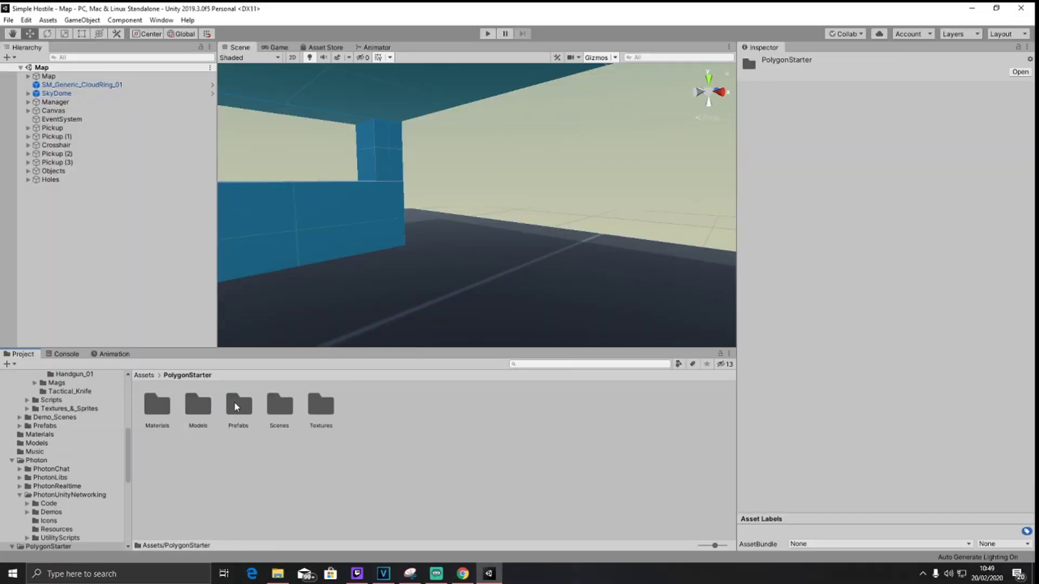
Step: Place the SM_PolygonPrototype_Prop_Crate_03 model beside the blue wall in the Map scene and assign it the PolygonStarter_Mat_Plane_03 material
double_click(238, 406)
scroll(264, 450, "down", 1)
right_click_drag(449, 295, 489, 303)
left_click_drag(368, 515, 389, 319)
right_click_drag(433, 279, 618, 274)
scroll(618, 274, "up", 3)
left_click(1026, 197)
scroll(896, 275, "up", 10)
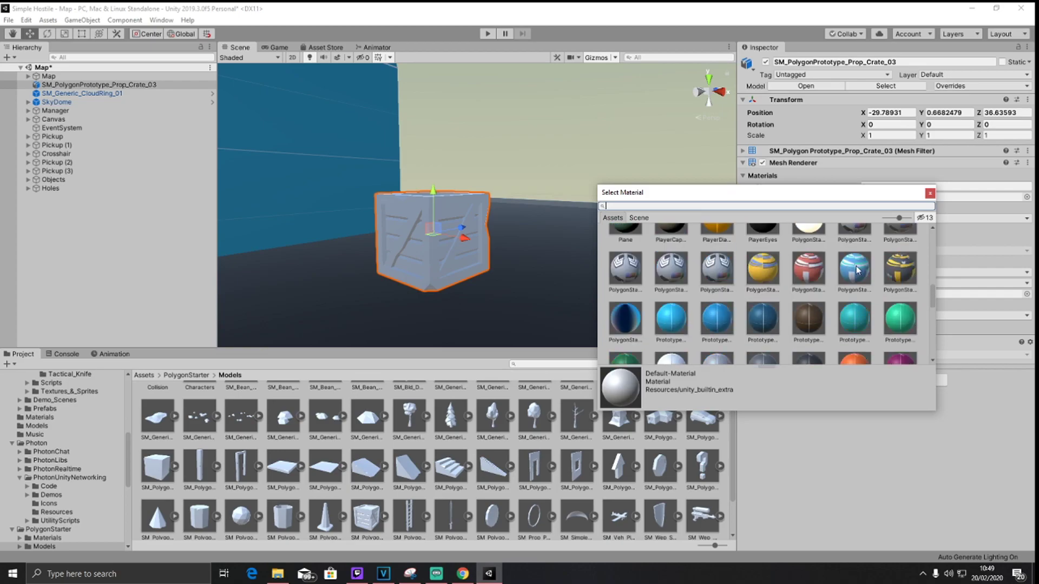
left_click(899, 274)
Step: Duplicate the crate twice, placing one copy beside the original and stacking the other on top
right_click_drag(573, 227, 564, 231)
key("ctrl+d")
left_click_drag(470, 225, 419, 232)
key("ctrl+d")
left_click_drag(344, 199, 342, 104)
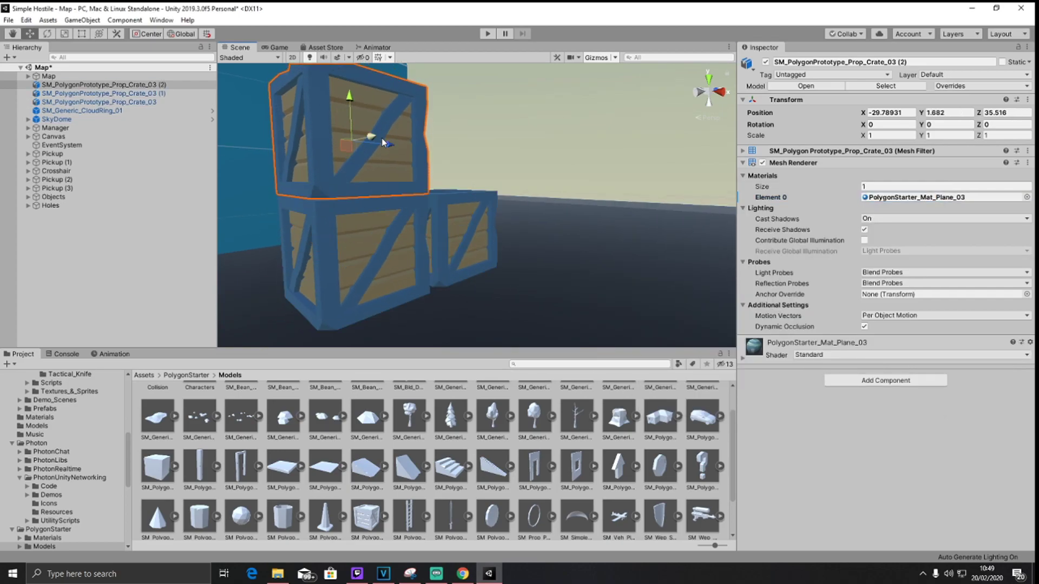
left_click_drag(381, 139, 409, 144)
Step: Place the SM_PolygonPrototype_Prop_Ladder_1x2_01P model near the blue wall and assign it the Prototype_512x512_Yellow material
right_click_drag(563, 205, 515, 202)
scroll(515, 202, "down", 5)
left_click_drag(409, 513, 378, 227)
left_click(1027, 197)
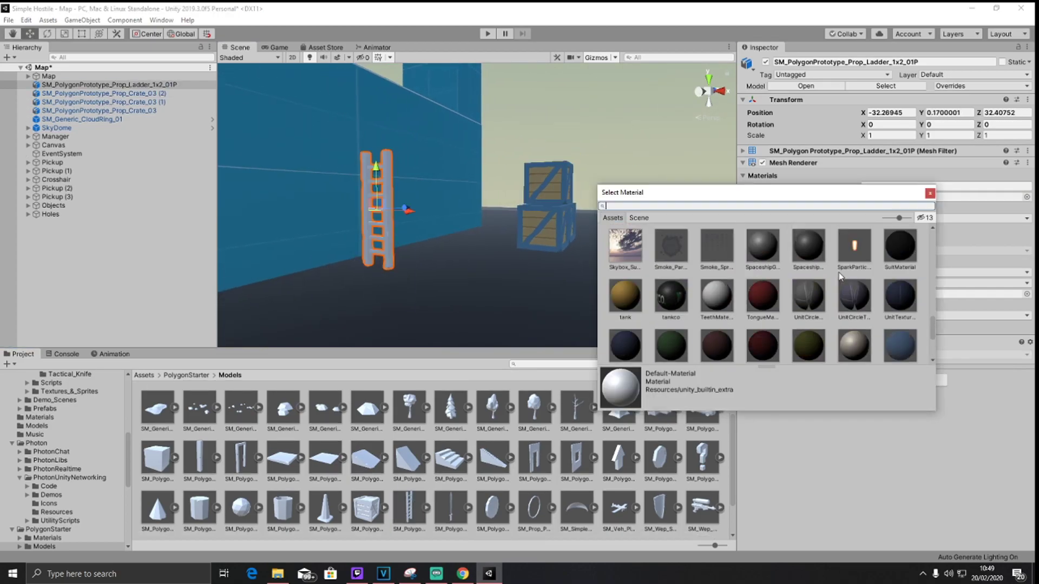
scroll(762, 278, "down", 3)
double_click(762, 274)
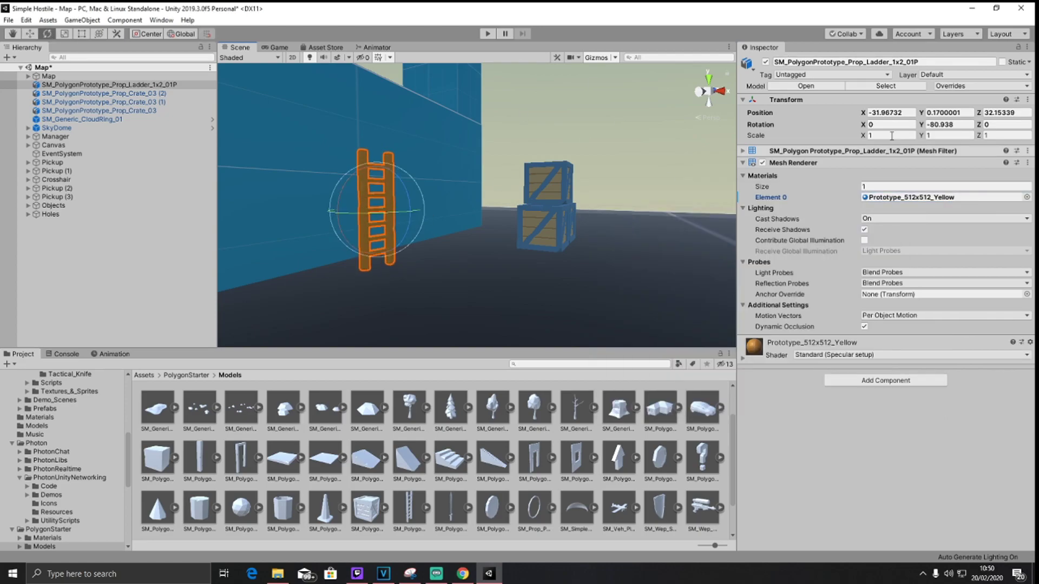
Step: Reposition the yellow ladder beside the blue wall
right_click_drag(433, 203, 477, 214)
key("w")
left_click_drag(523, 223, 479, 224)
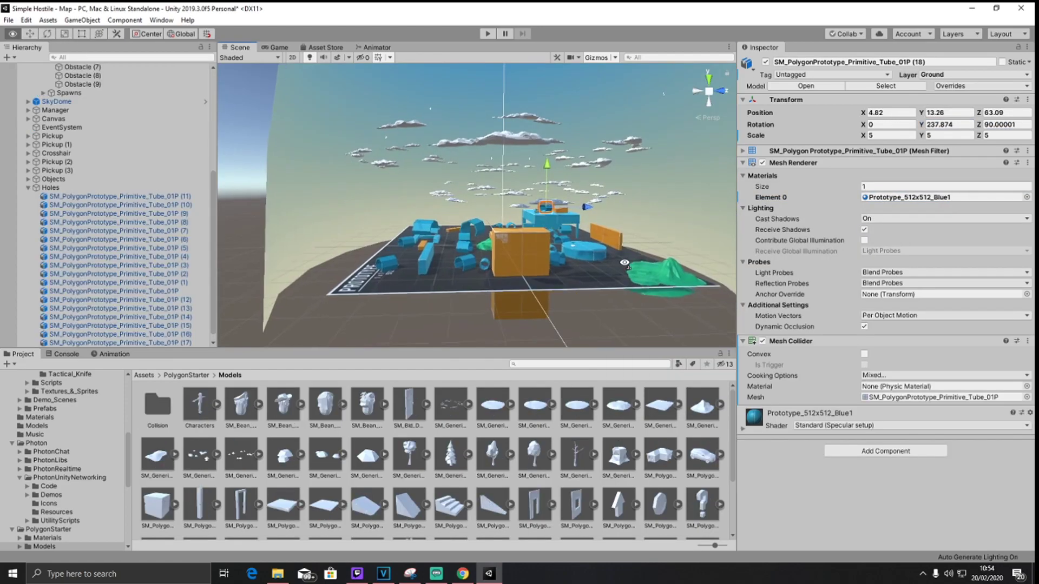
right_click_drag(639, 259, 228, 285)
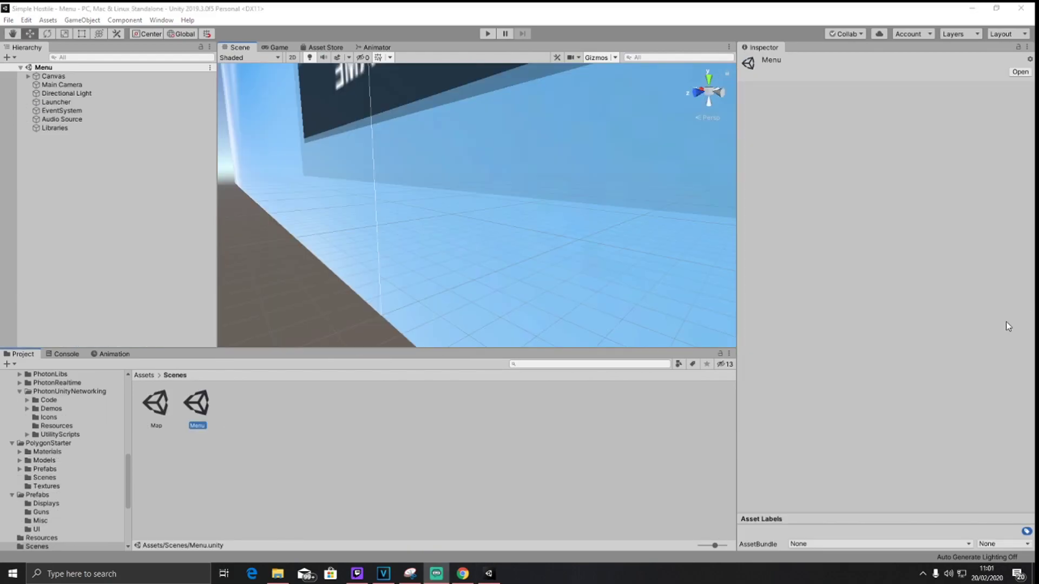
Step: Run the game from the Menu scene, check the room list, and return to the home menu
left_click(488, 35)
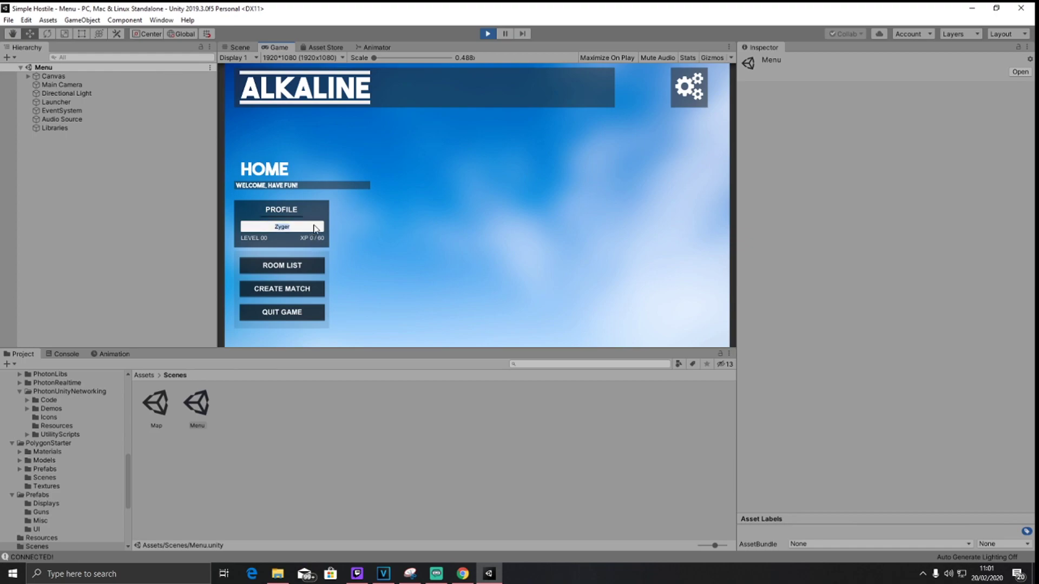
left_click(296, 267)
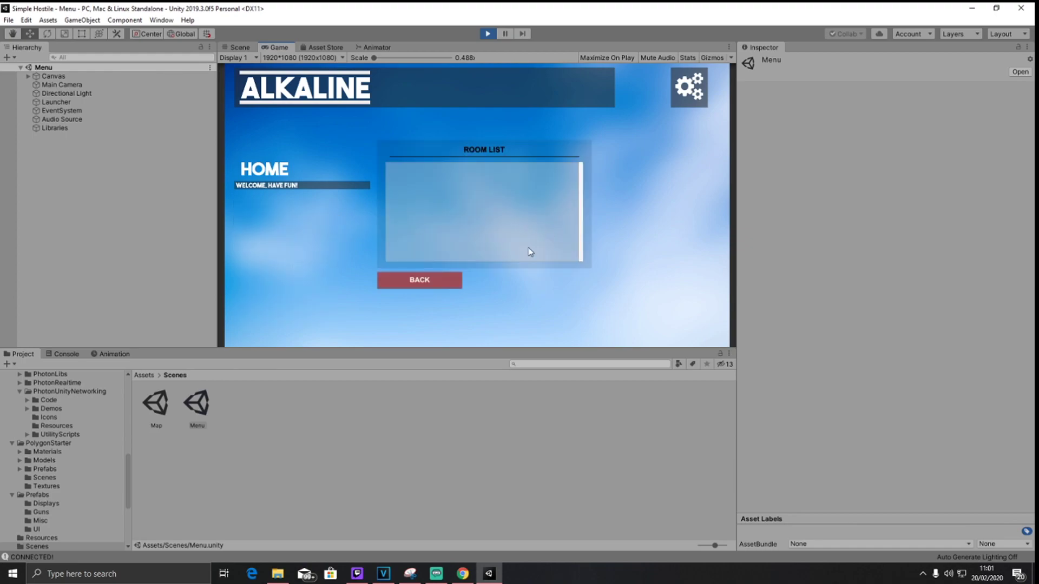
left_click(423, 288)
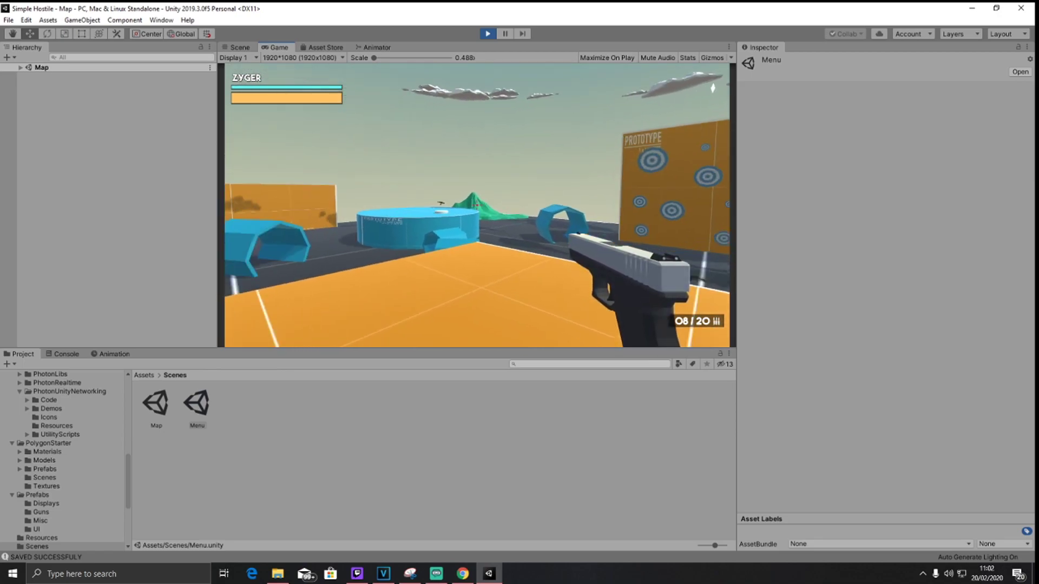
Step: Walk through the redesigned map with the pistol, inspecting the green hills, blue tubes, raised platform and crates
key("w")
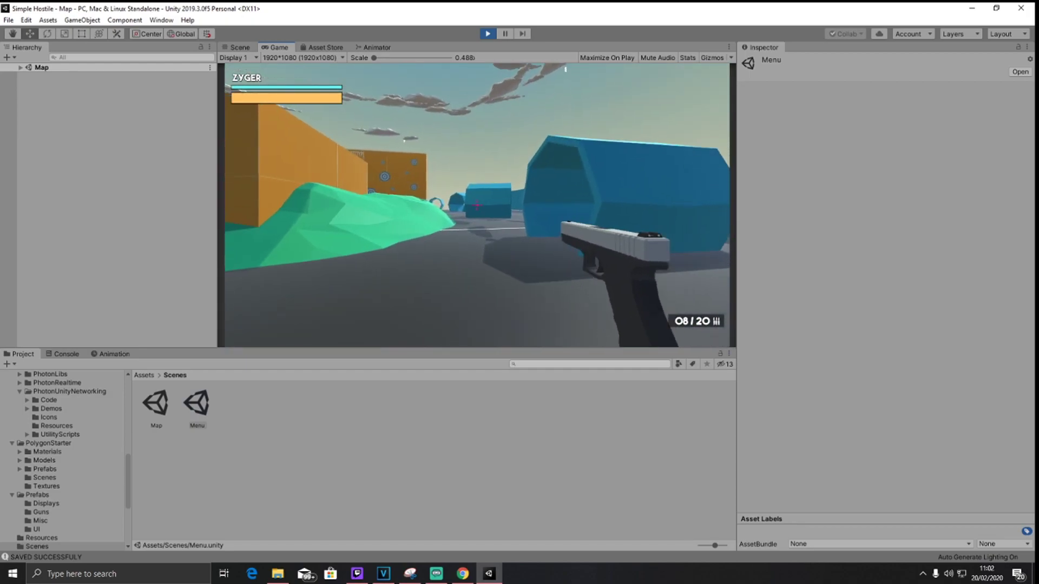
key("w")
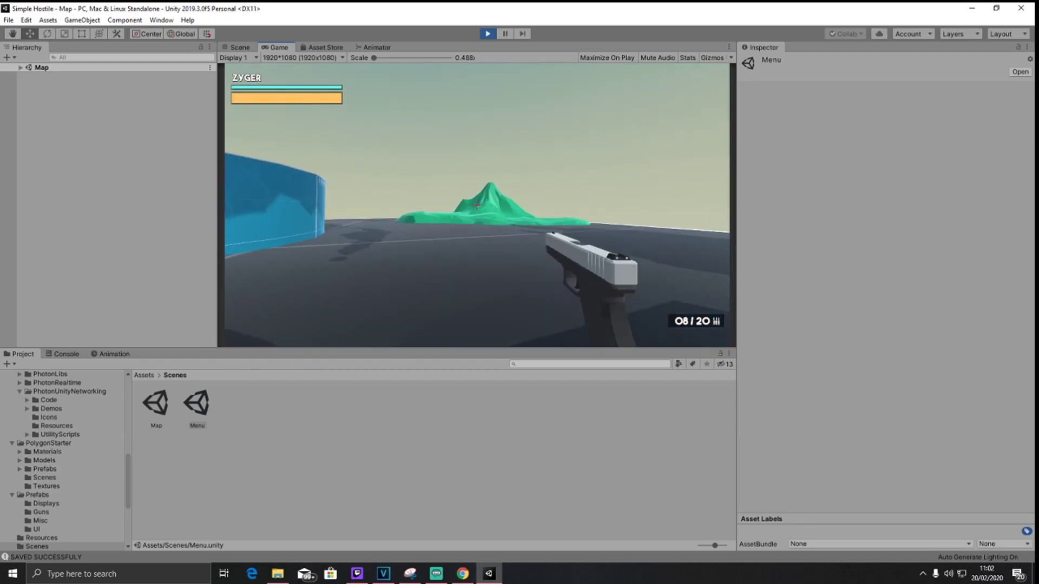
key("w")
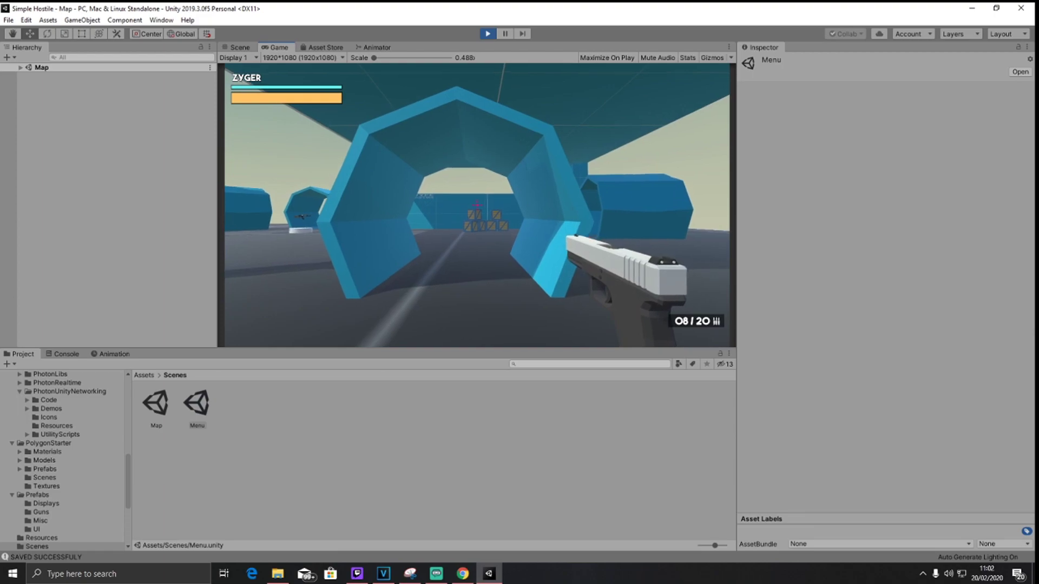
key("w")
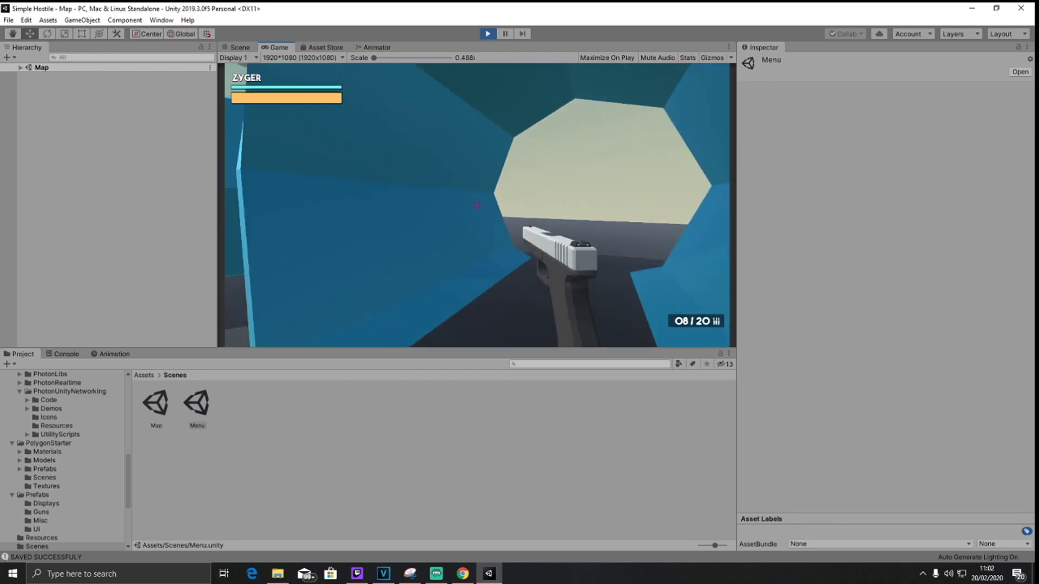
key("w")
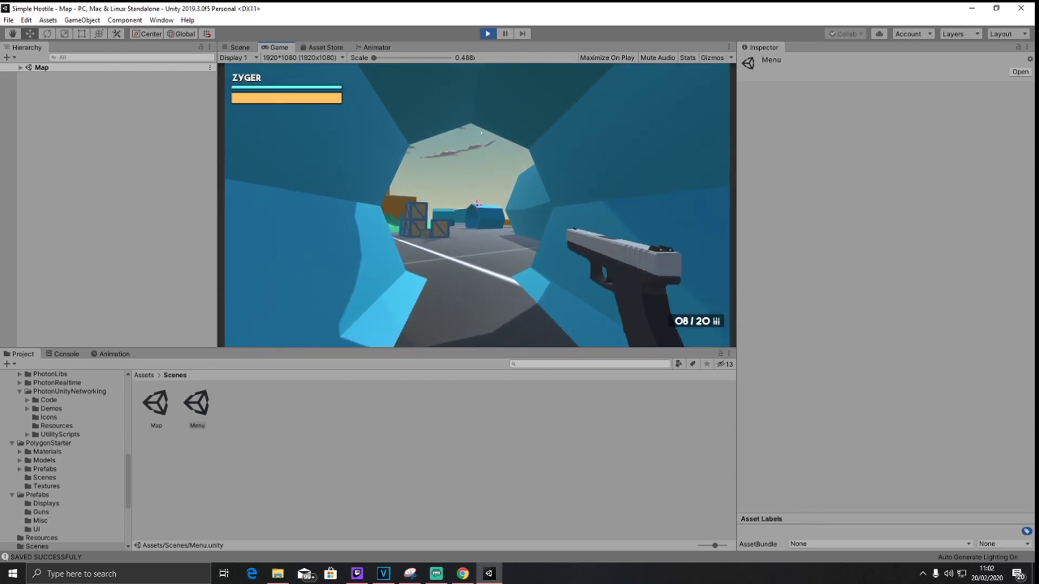
key("w")
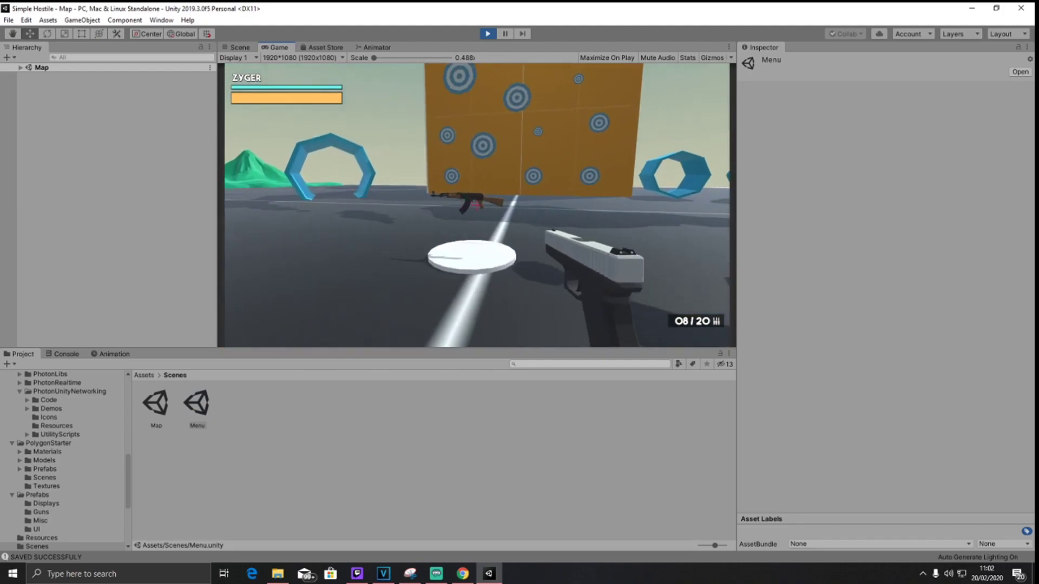
Step: Approach the orange target wall and test-fire the pistol at its lower targets
key("w")
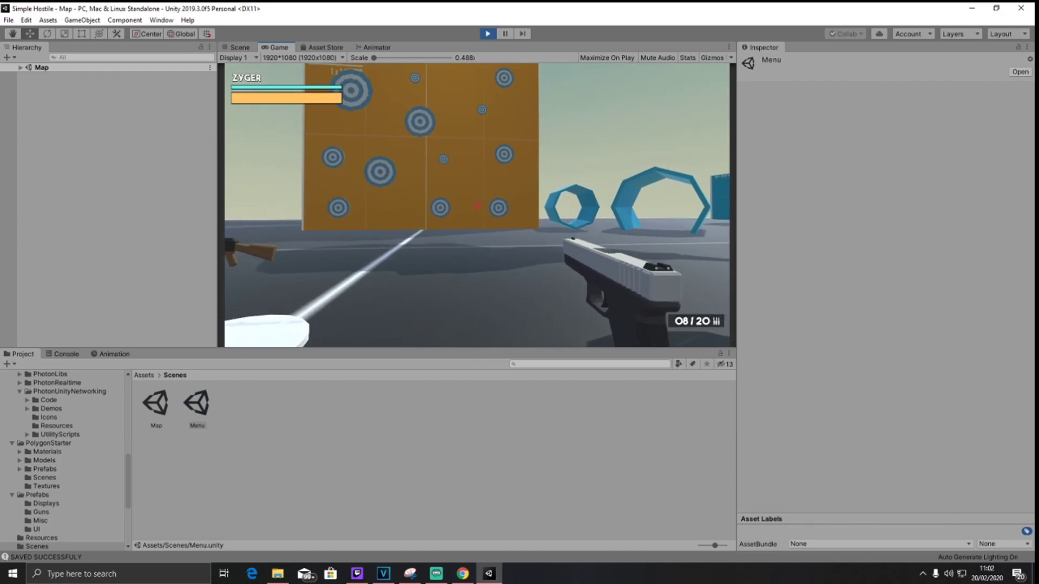
key("w")
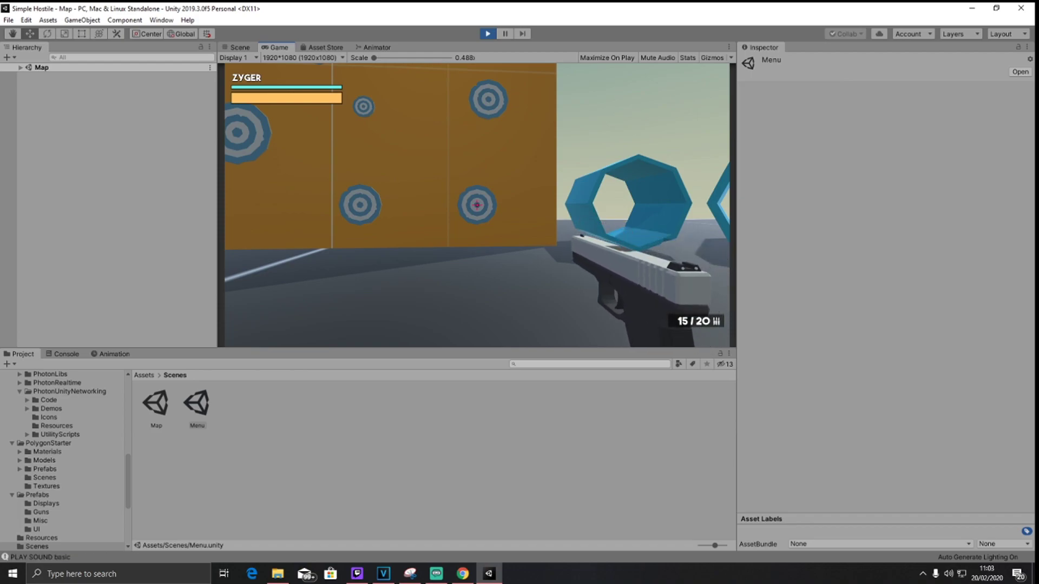
left_click(477, 205)
Step: Run a lap of the map past the blue tubes, the green hill, the raised platform and the orange wall
key("w")
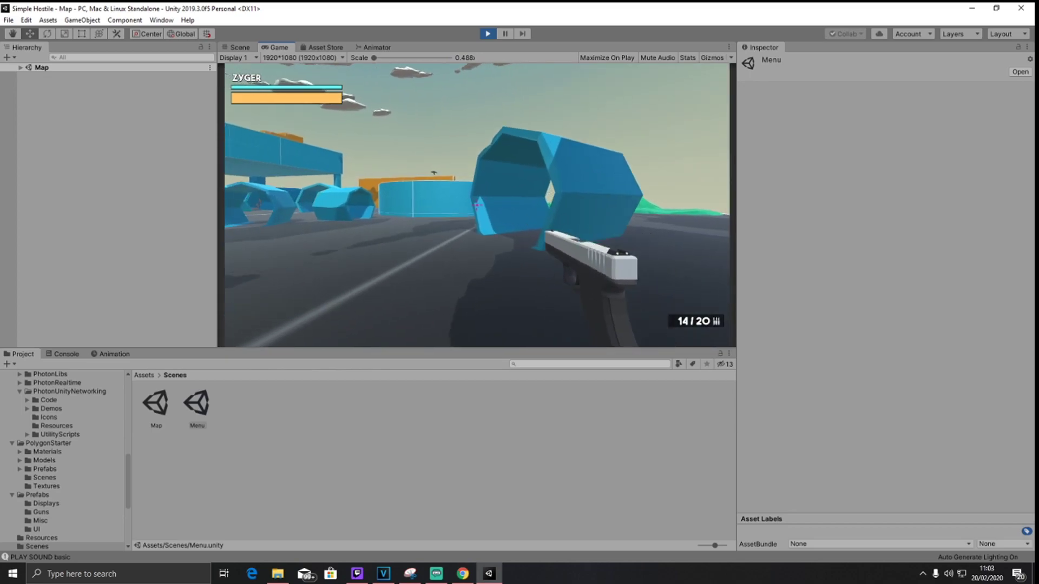
key("w")
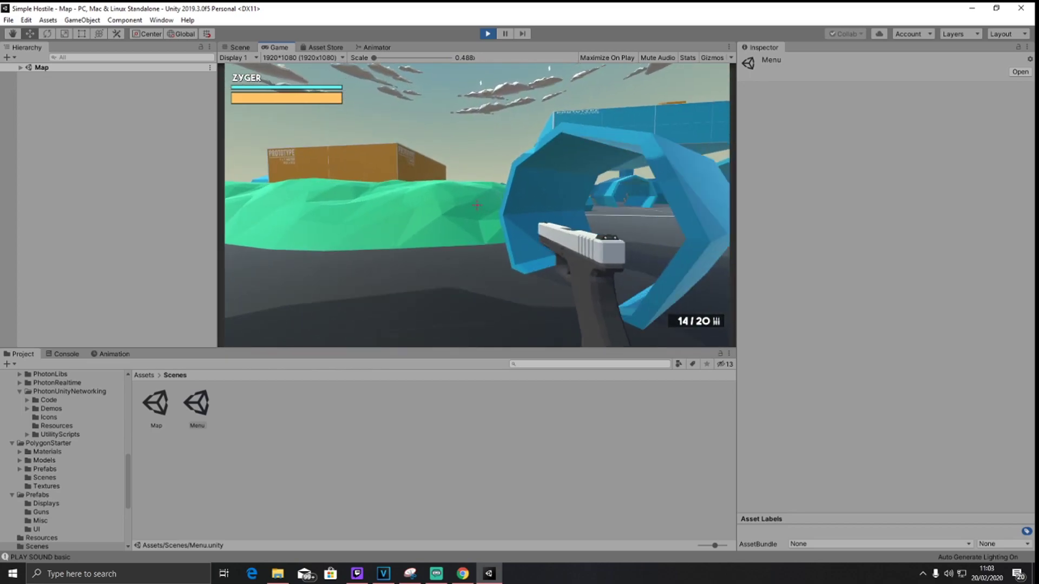
key("w")
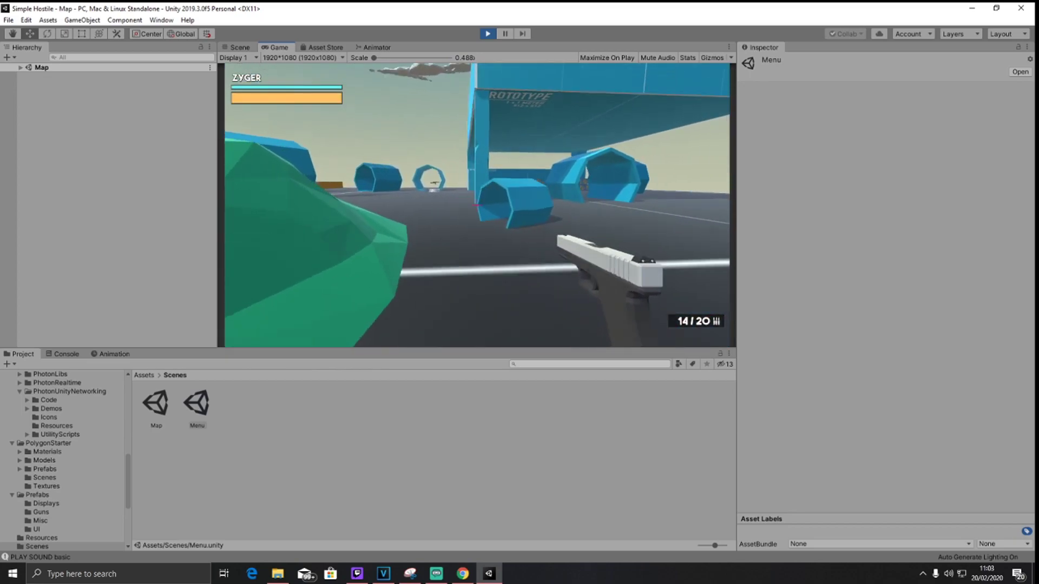
key("w")
key("s")
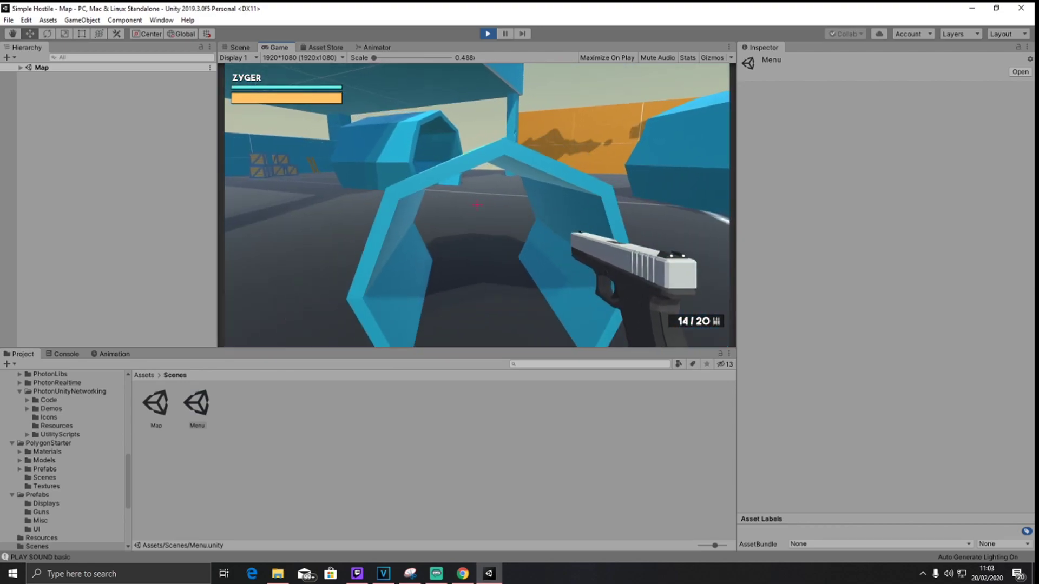
key("w")
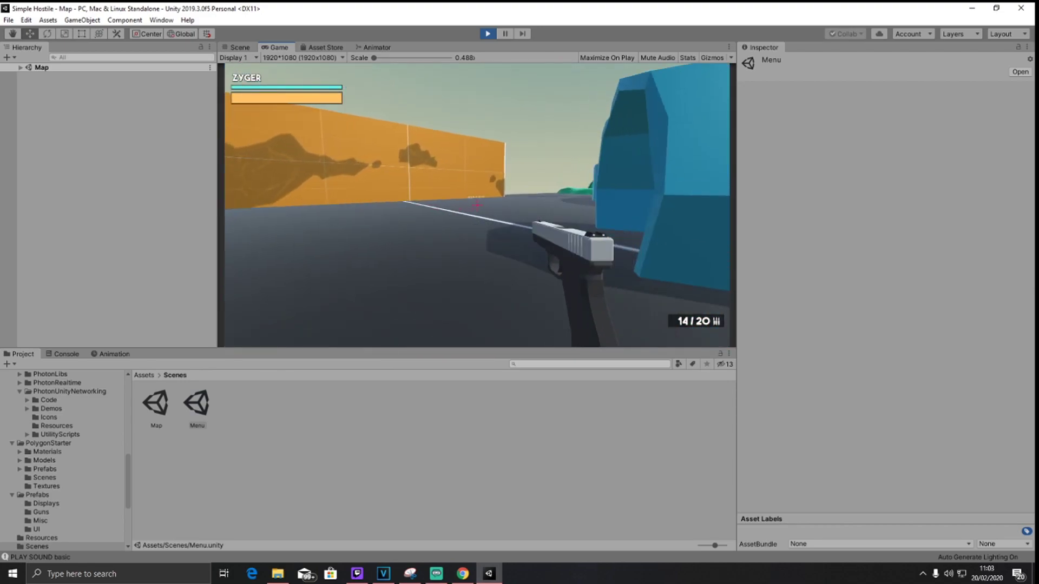
key("w")
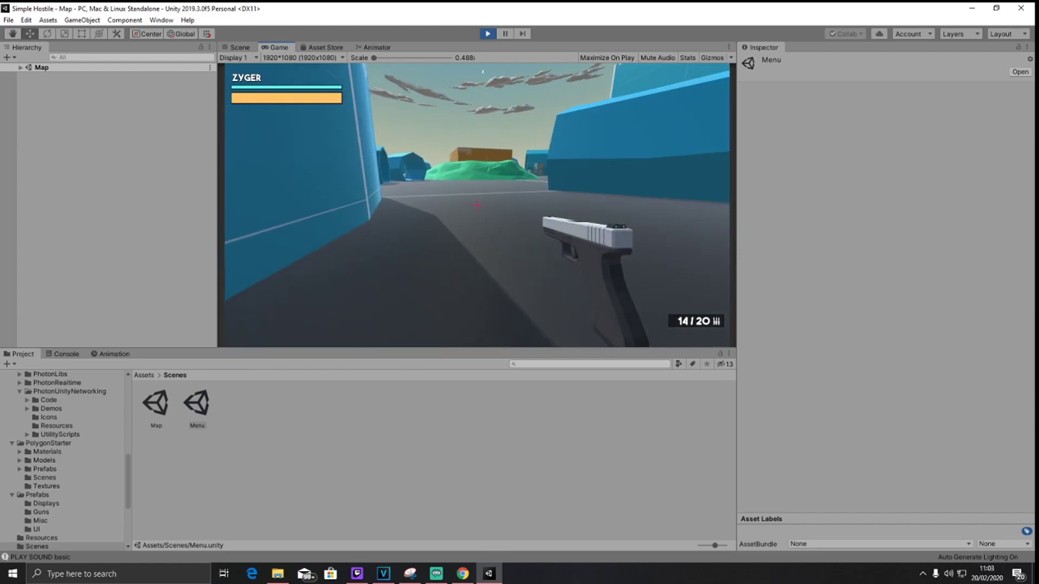
key("w")
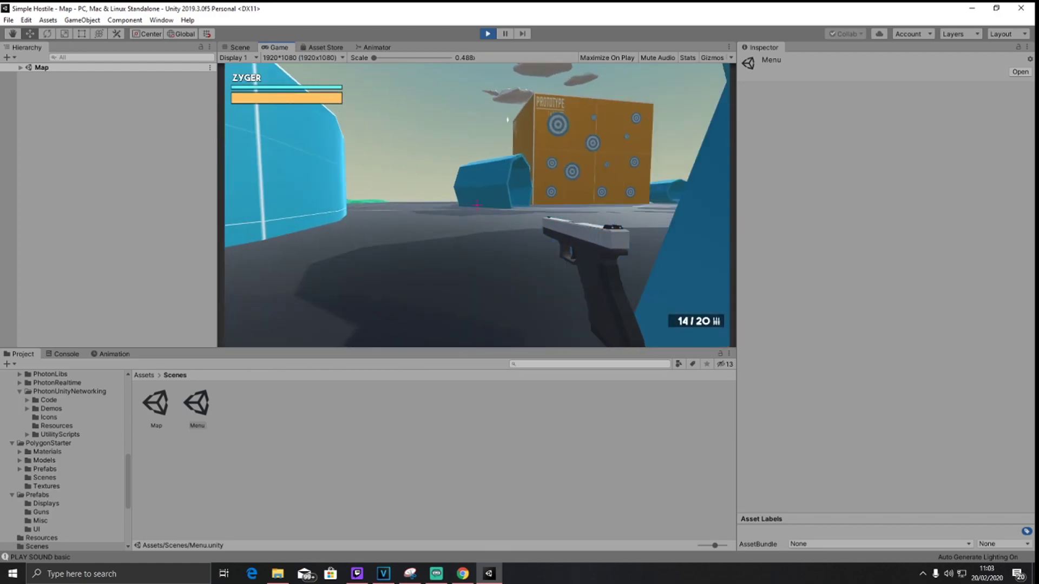
Step: Pick up the rifle from the white pad and test-fire it at the orange target wall
key("w")
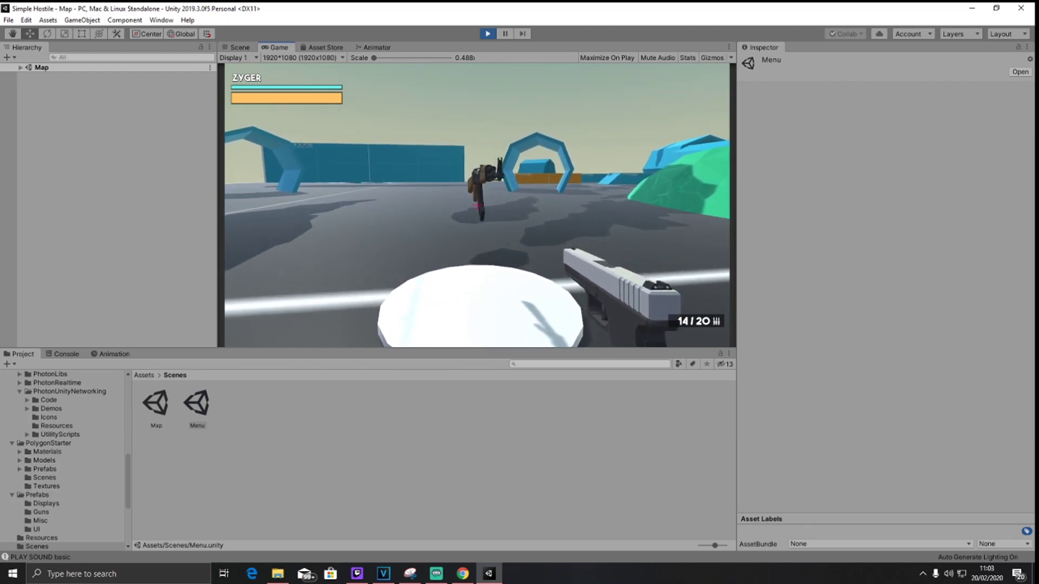
key("w")
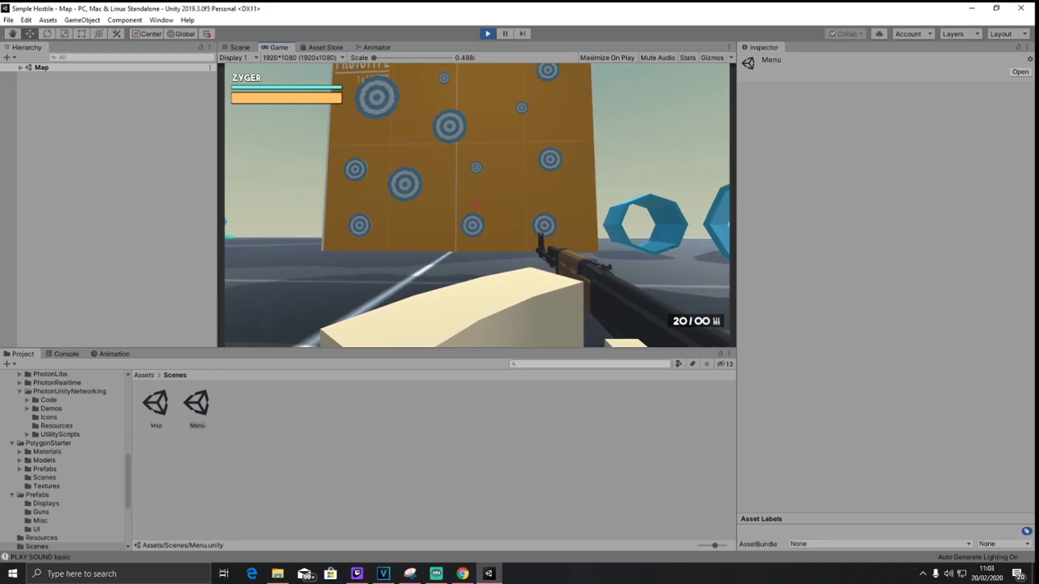
left_click(476, 205)
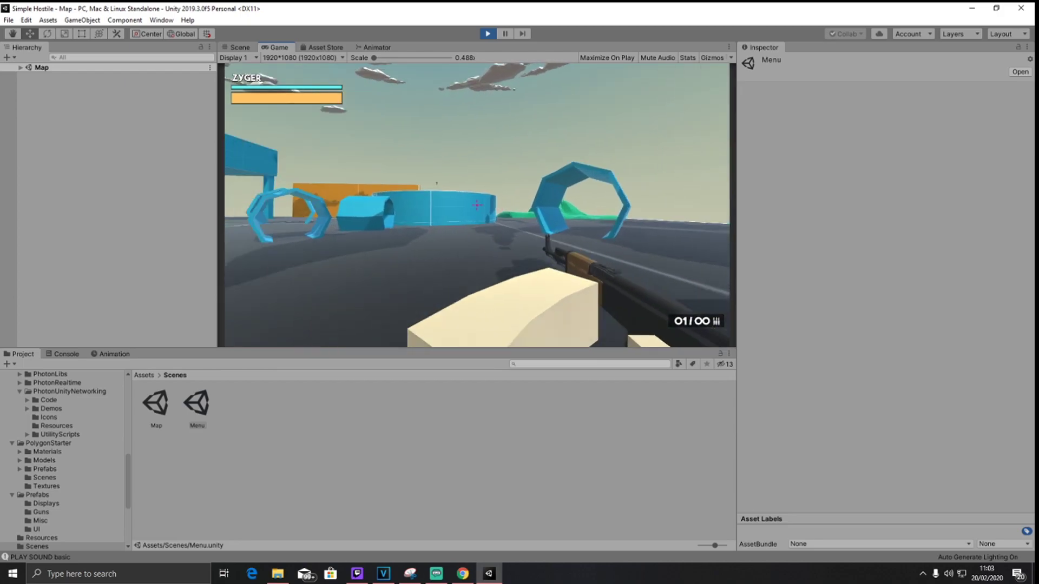
Step: Carry the rifle across the map and under the raised blue platform towards the stacked crates
key("w")
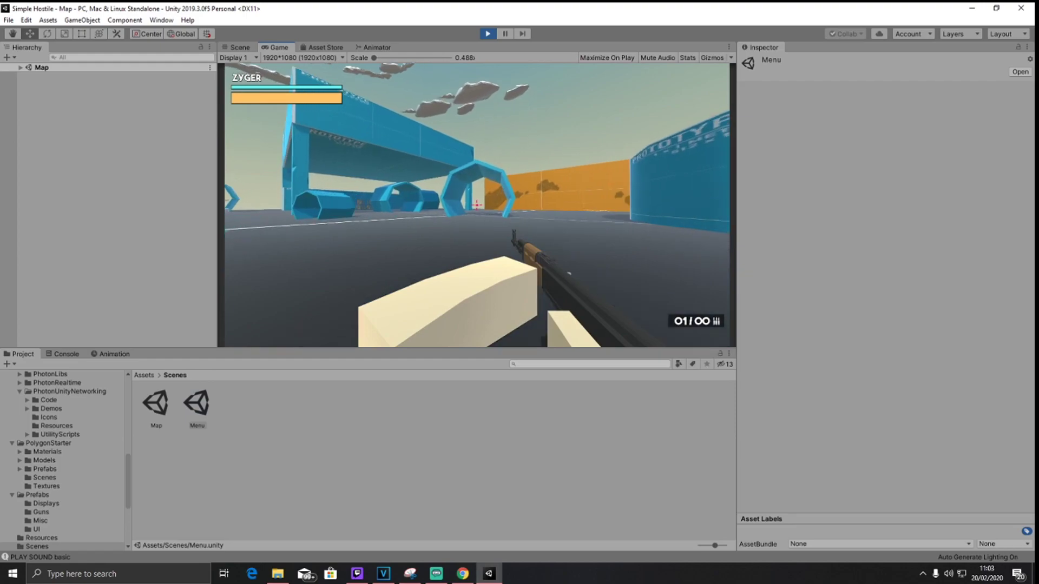
key("w")
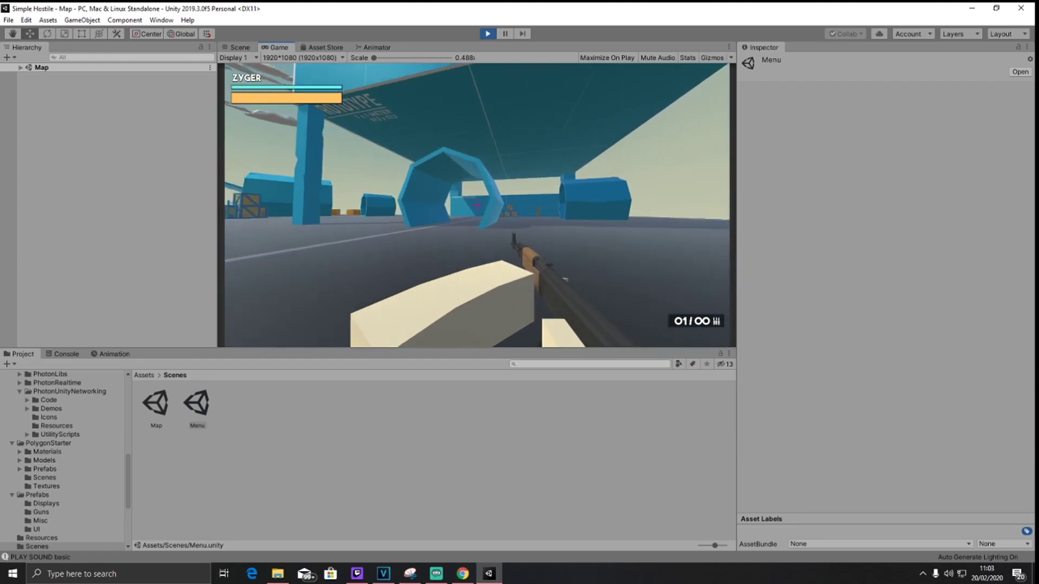
key("w")
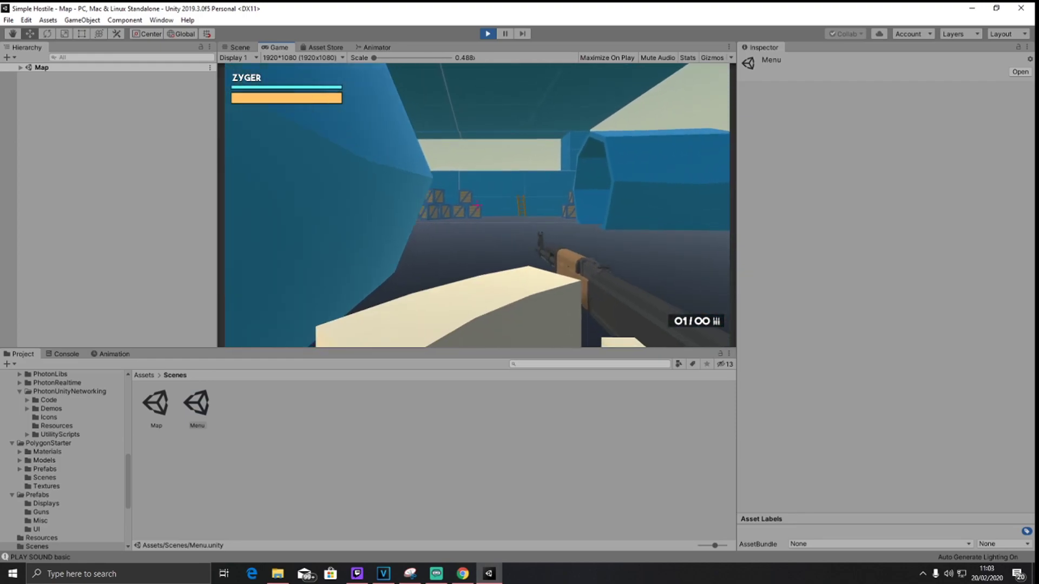
key("w")
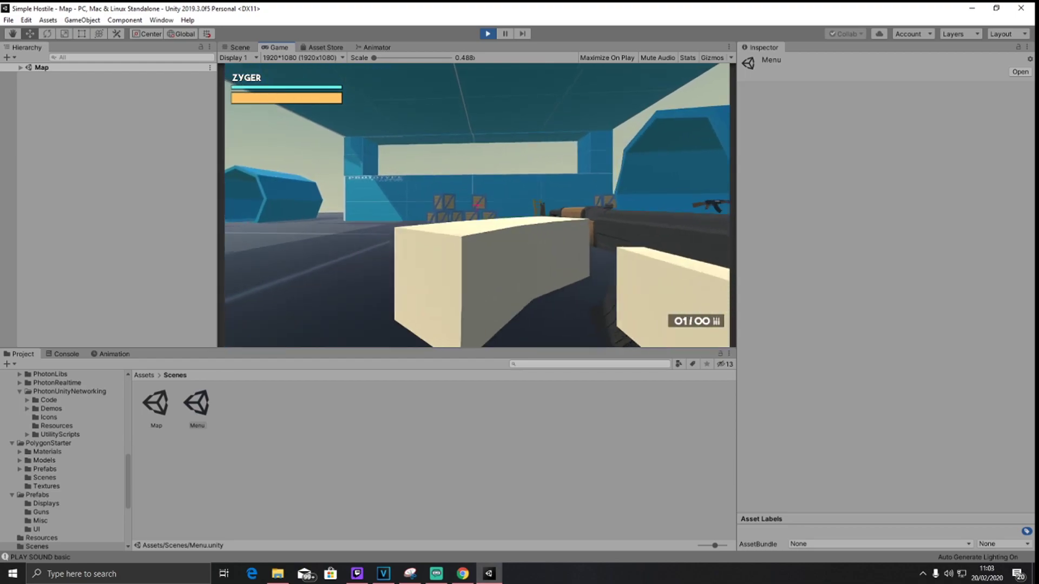
Step: Switch from the rifle to the pistol and run from under the raised blue platform to the stacked crates
key("w")
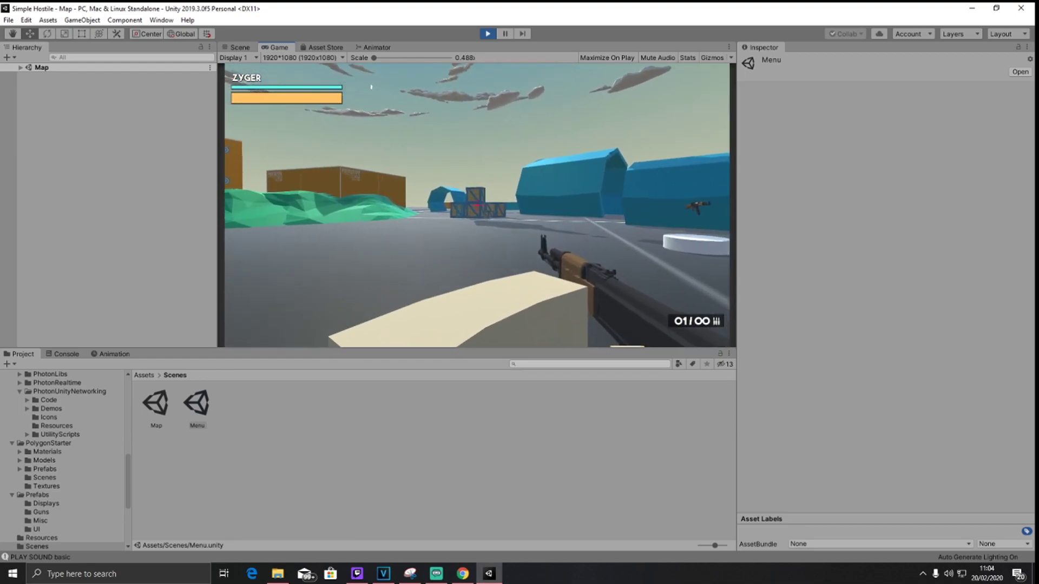
key("w")
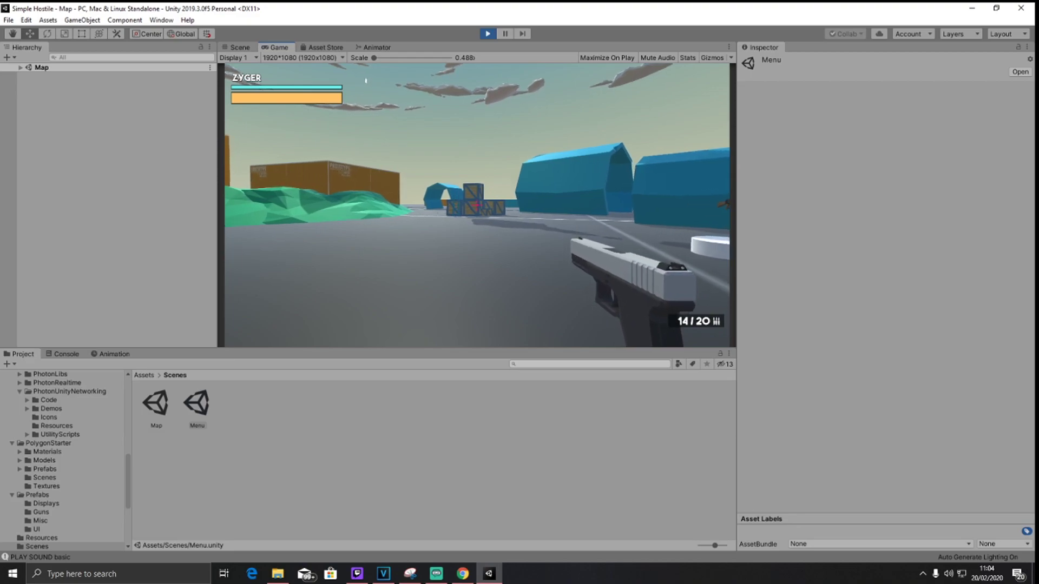
key("w")
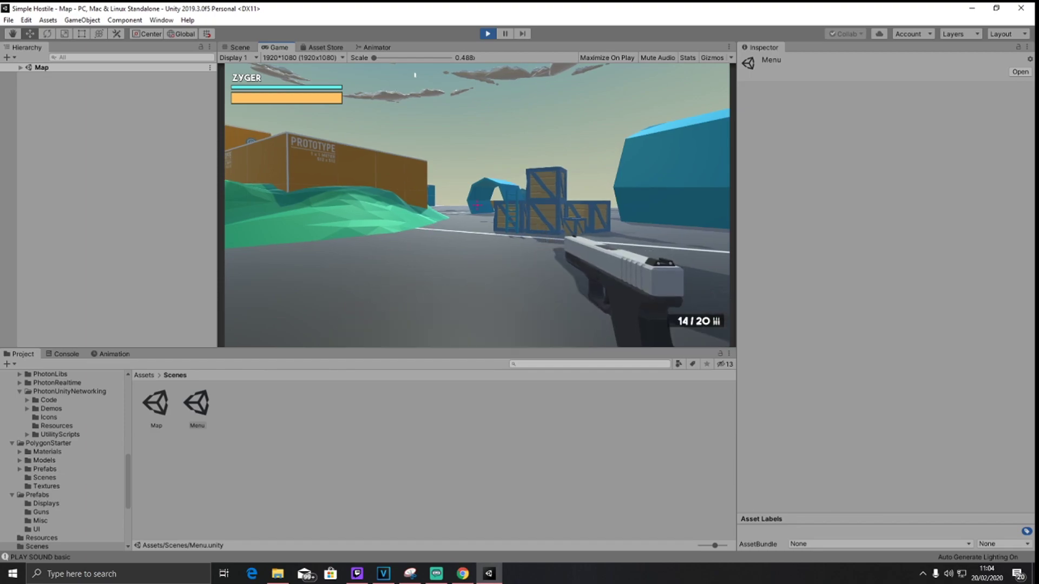
key("w")
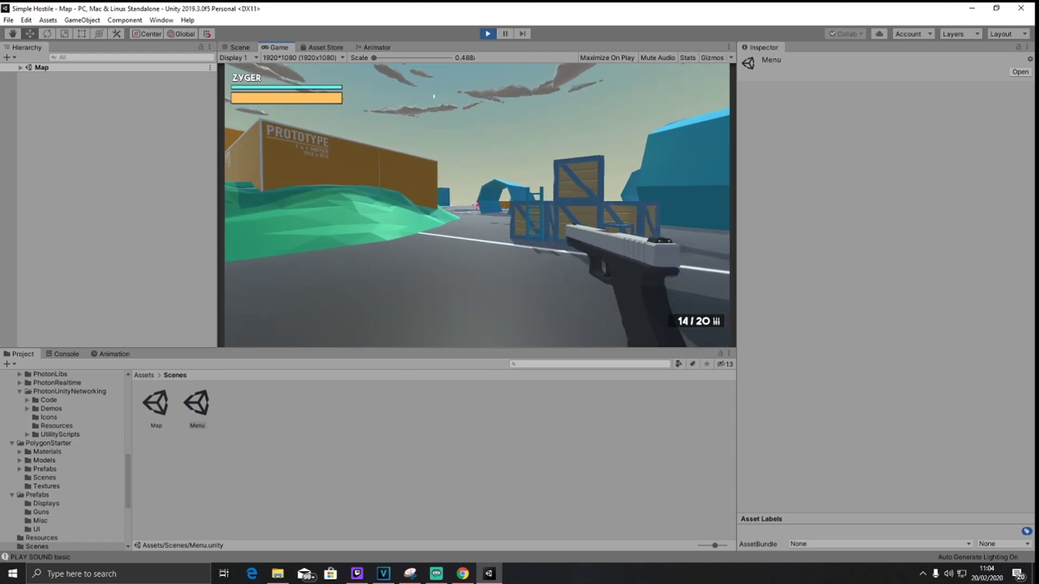
key("w")
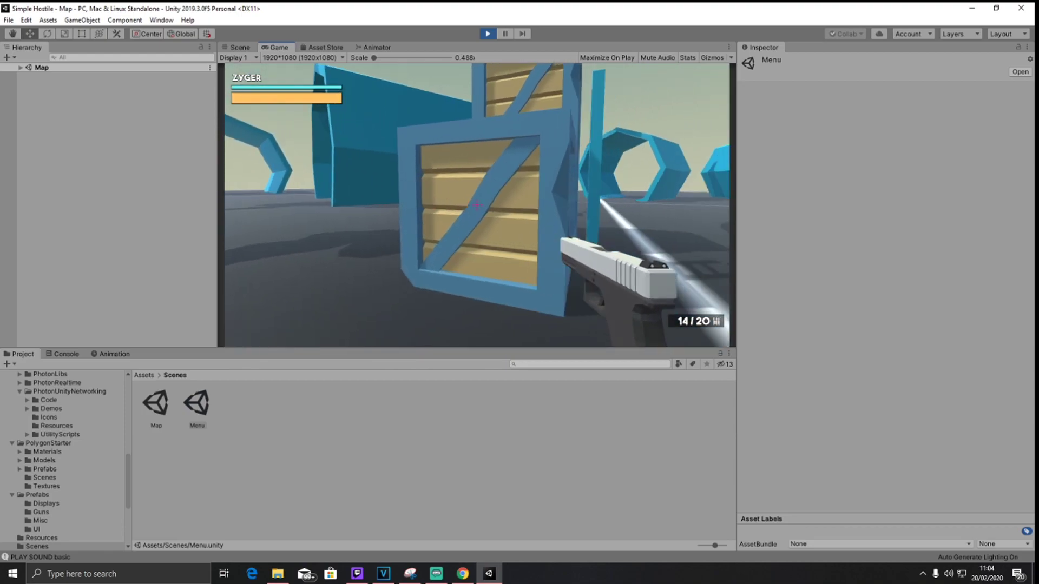
Step: Run around the green hill past the orange target wall and jump high beside the raised blue platform
key("w")
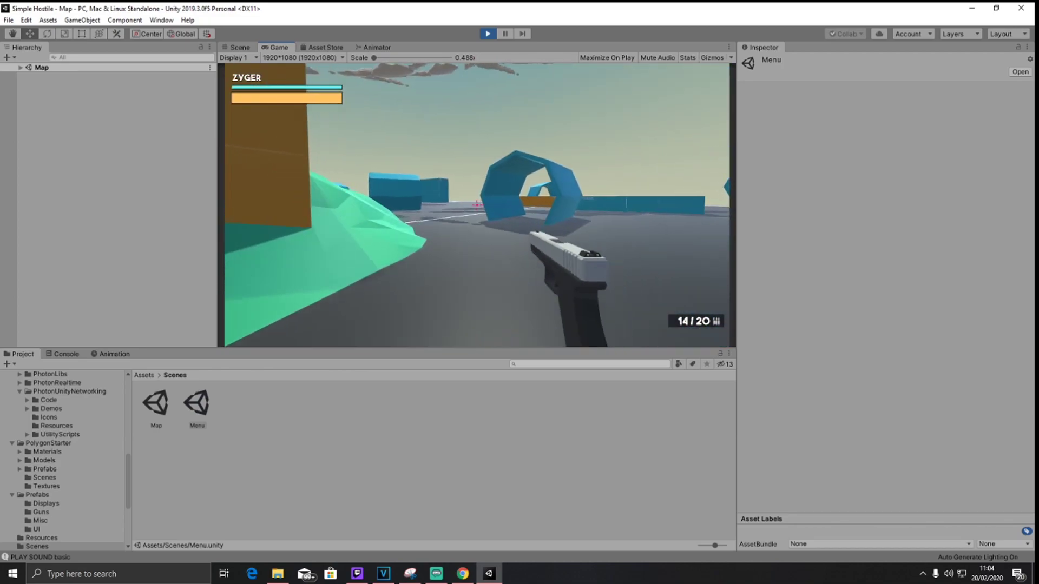
key("w")
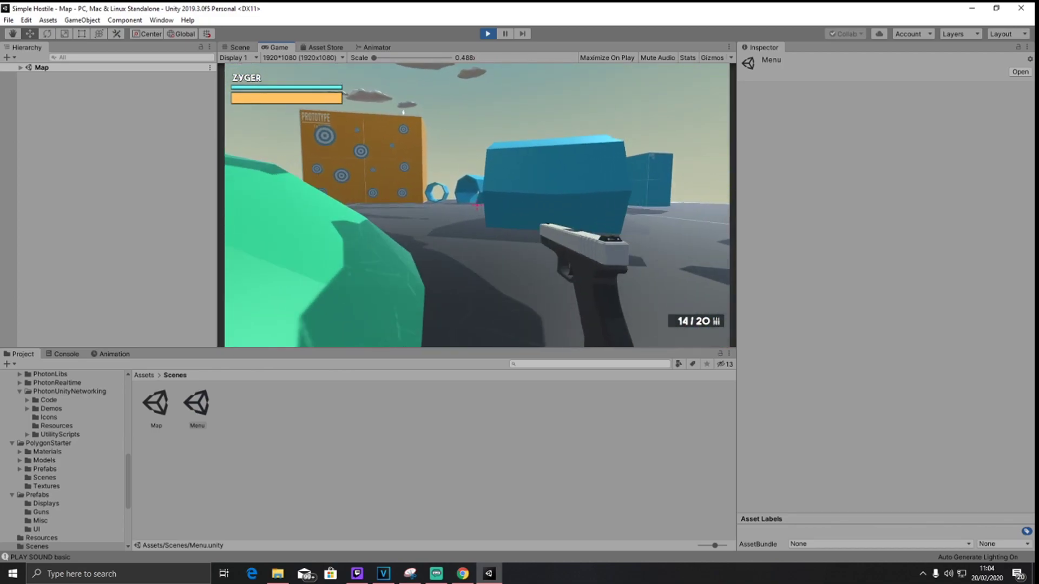
key("w")
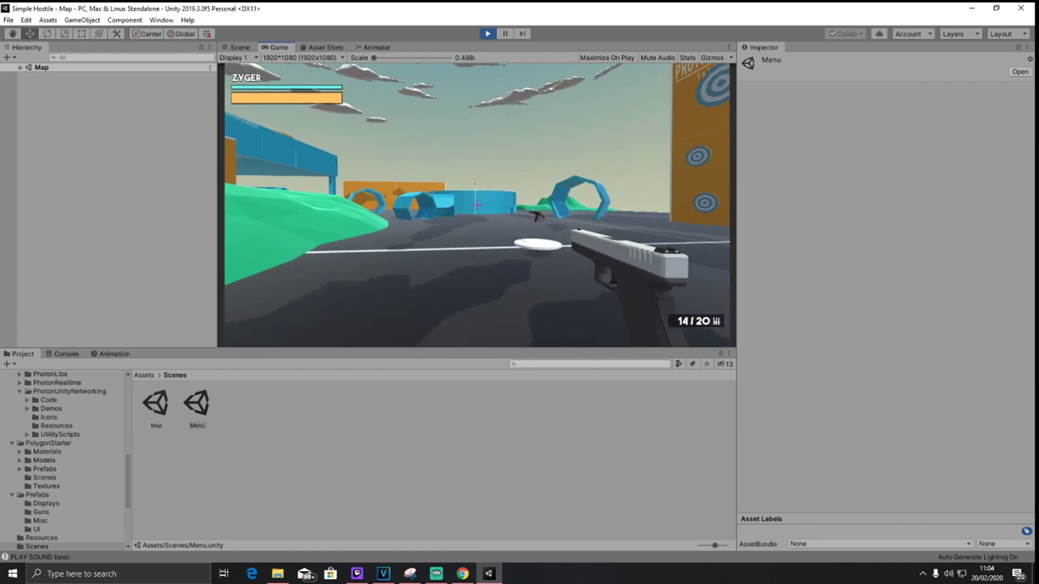
key("w")
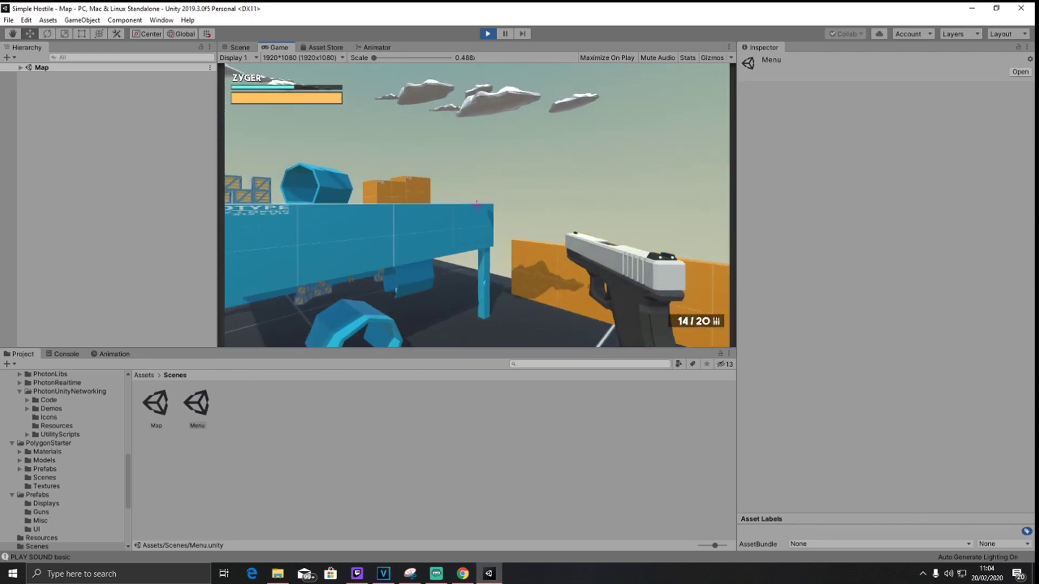
key("space")
key("w")
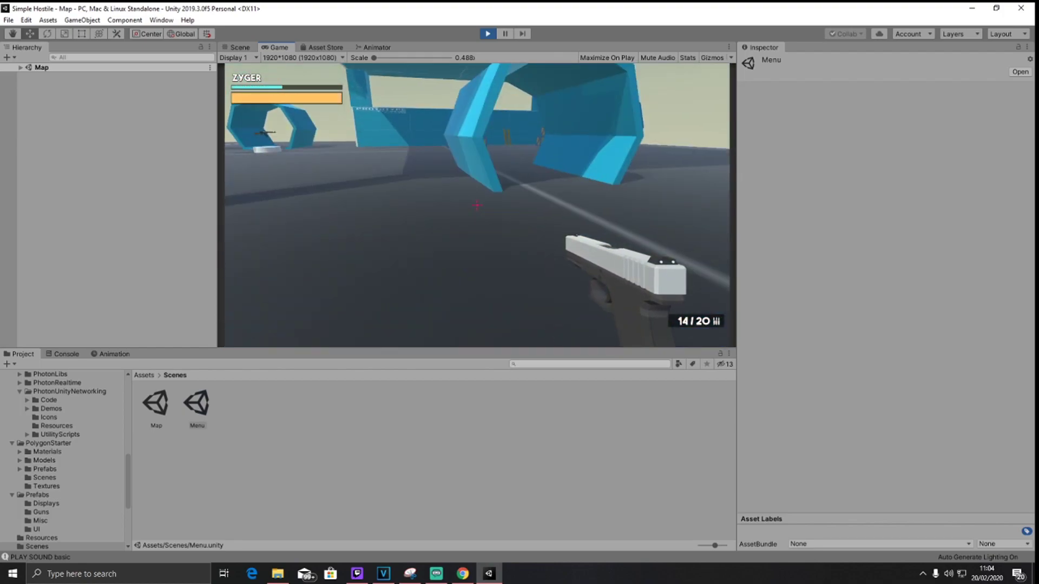
Step: Run another lap past the green hill and the crates towards the round blue structure
key("w")
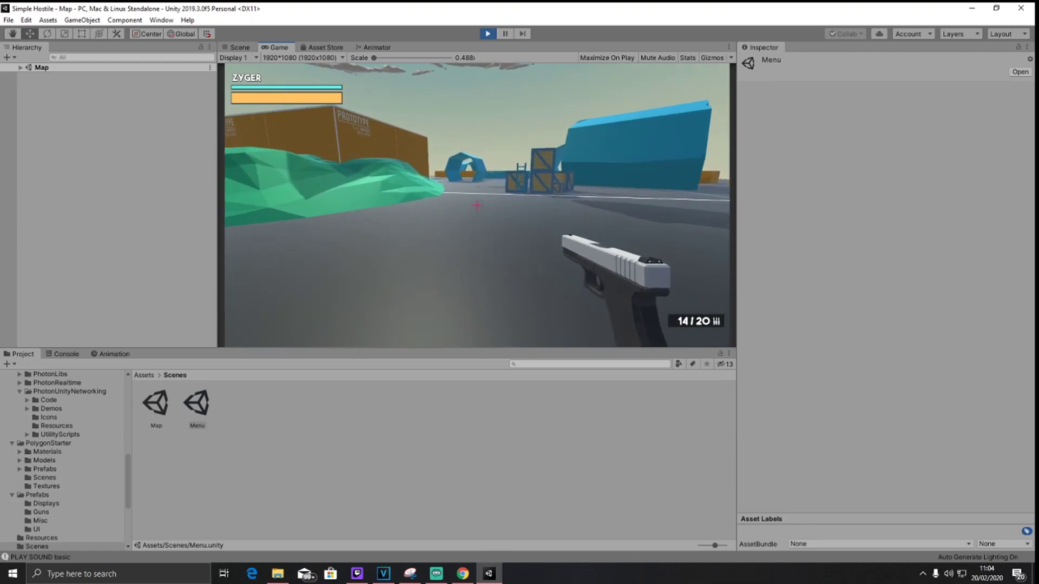
key("w")
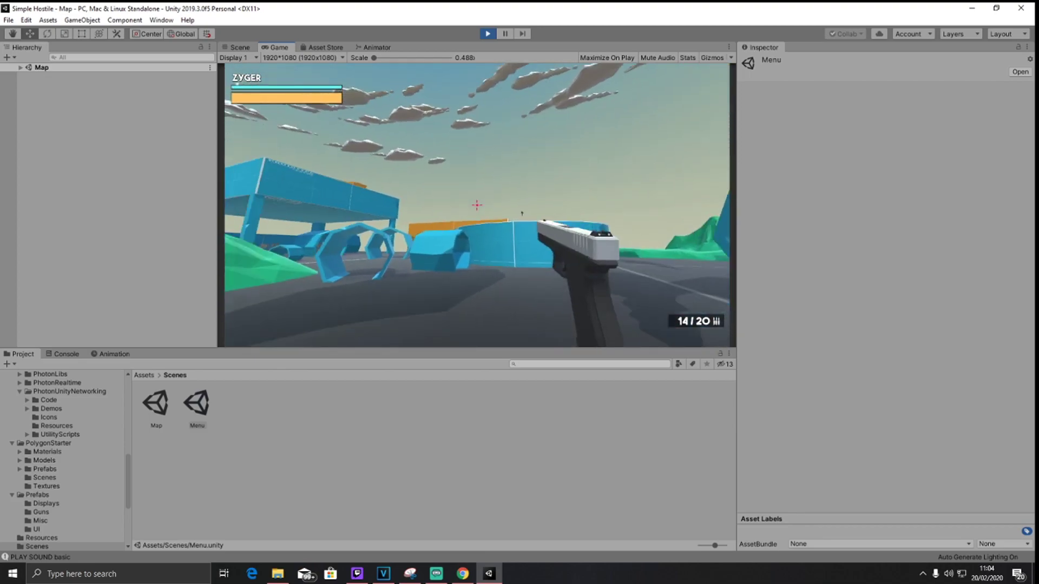
key("w")
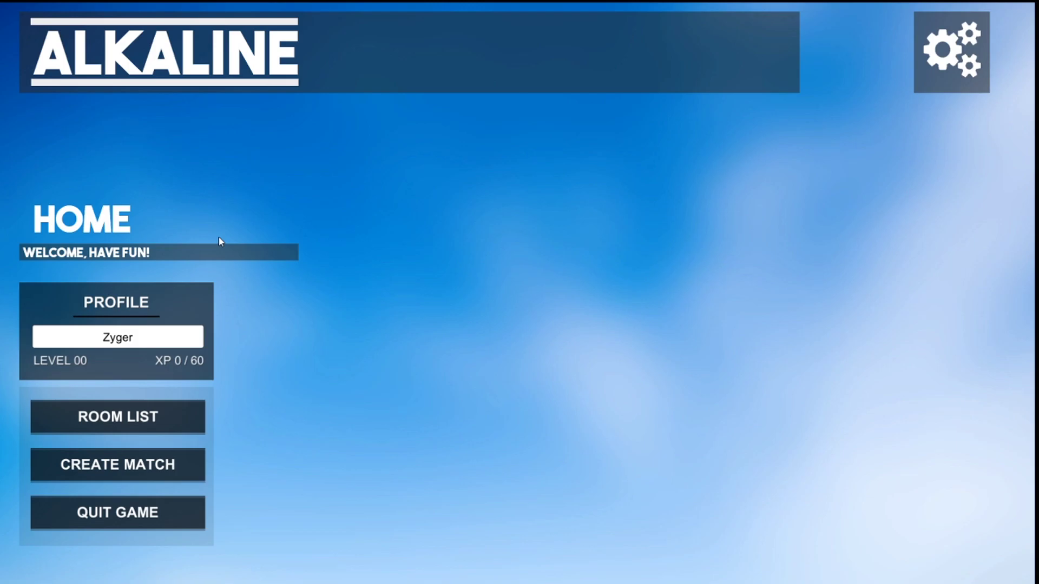
Step: Replace the profile's username in the standalone game's home menu and join the listed match from the room list
left_click(166, 336)
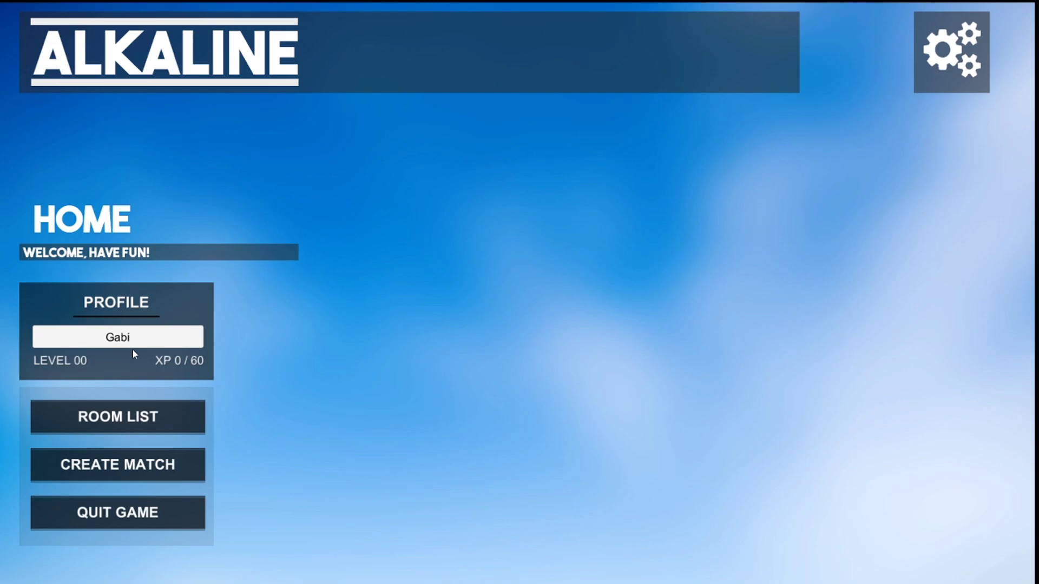
left_click(132, 417)
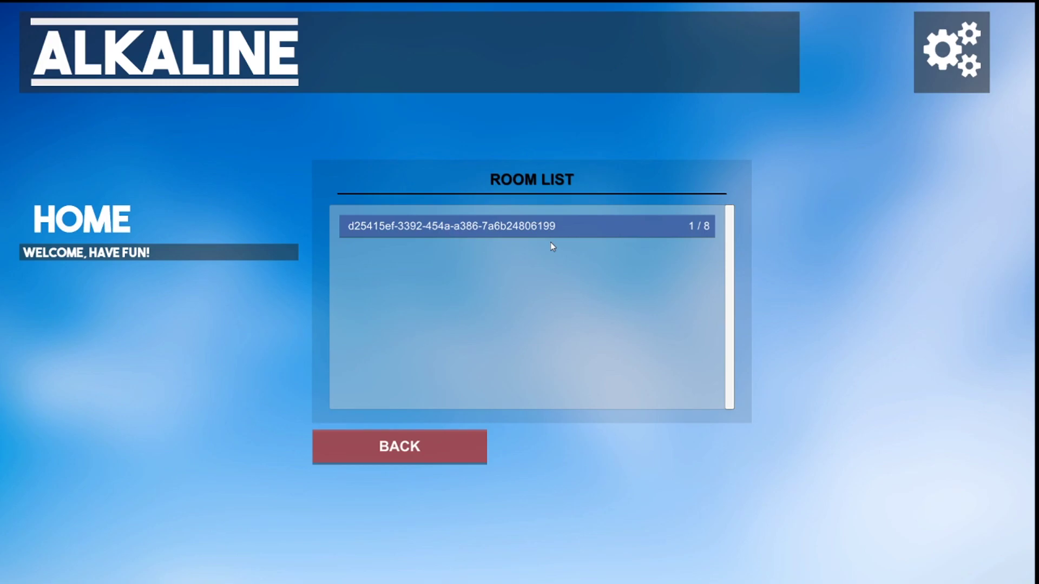
left_click(671, 223)
left_click(505, 230)
left_click(498, 230)
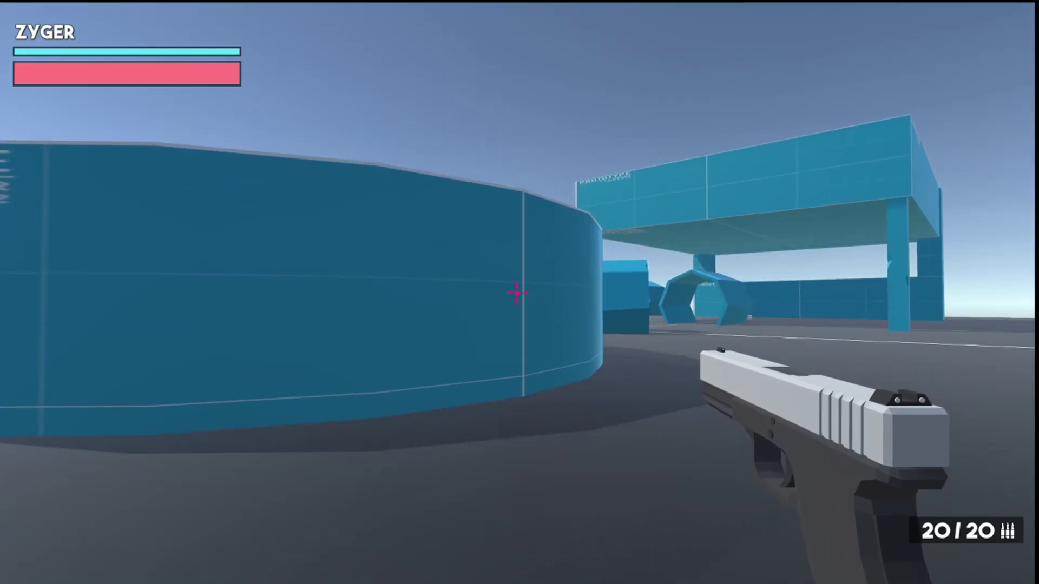
Step: Run around the round blue structure and past the blue tubes to the green hill
key("a")
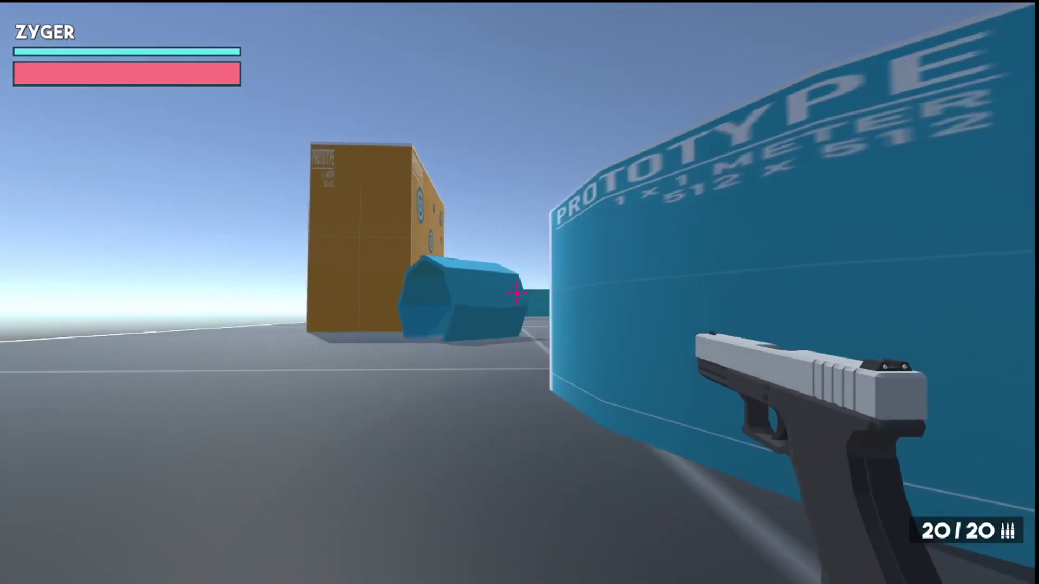
key("w")
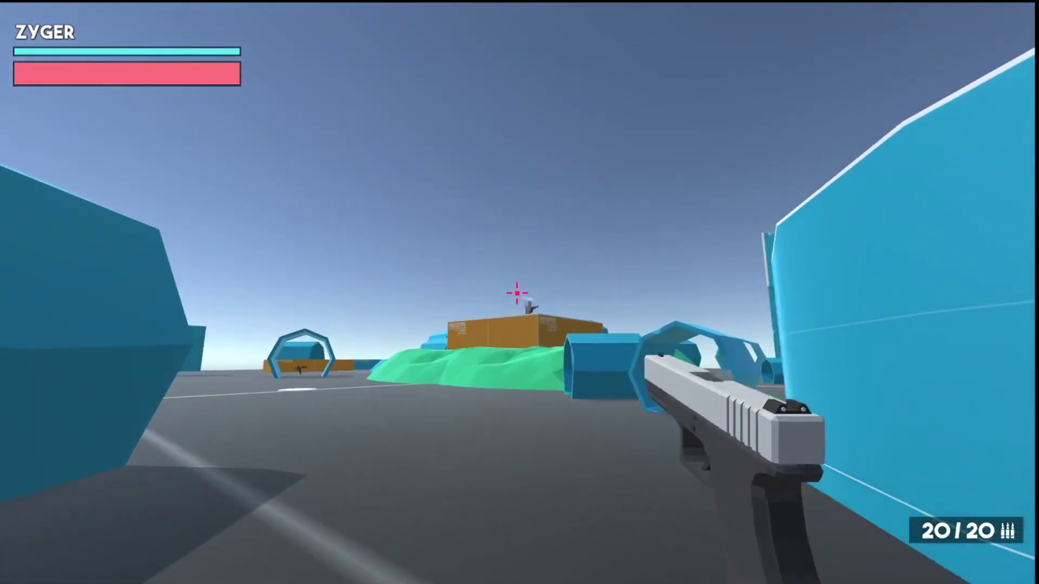
key("w")
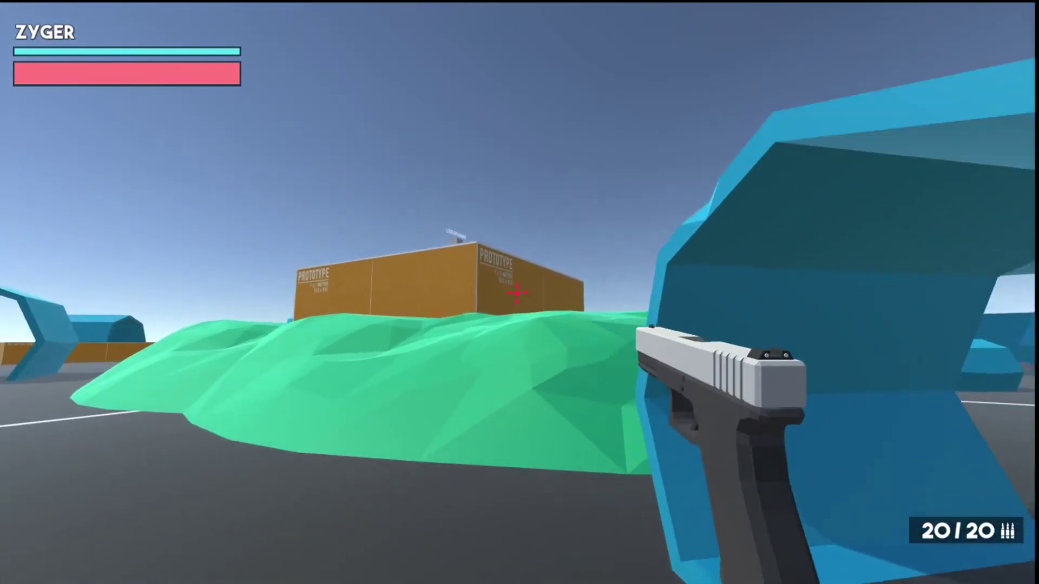
Step: Climb the green hill and jump onto the orange block where the other player stands
key("w")
key("space")
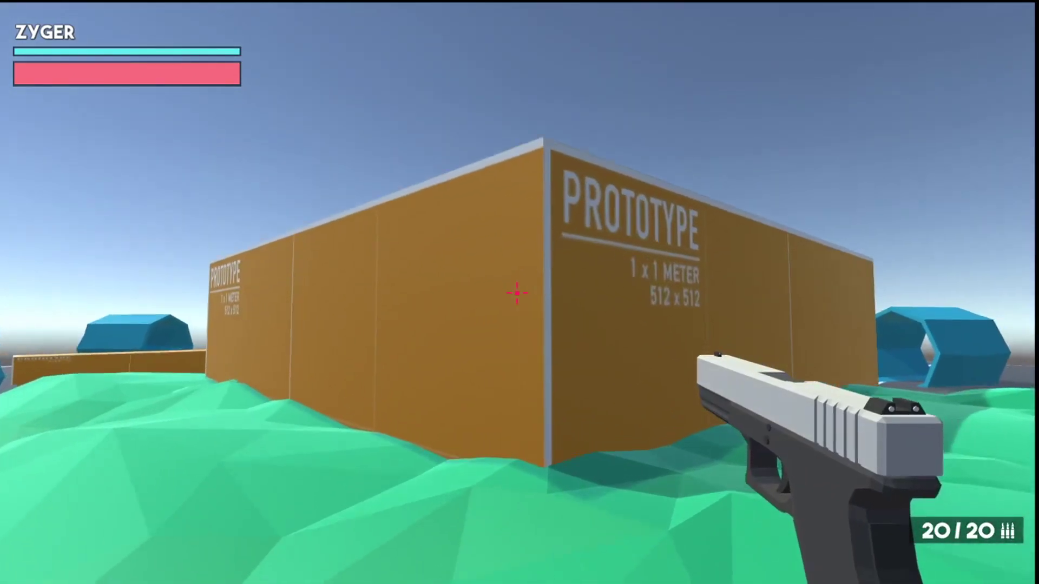
key("w")
key("space")
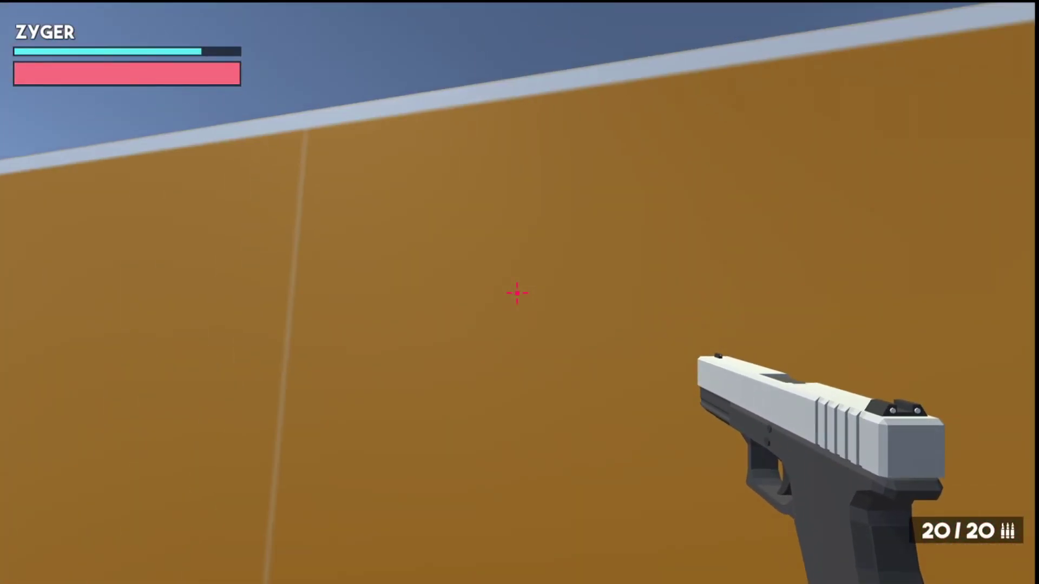
key("w")
key("space")
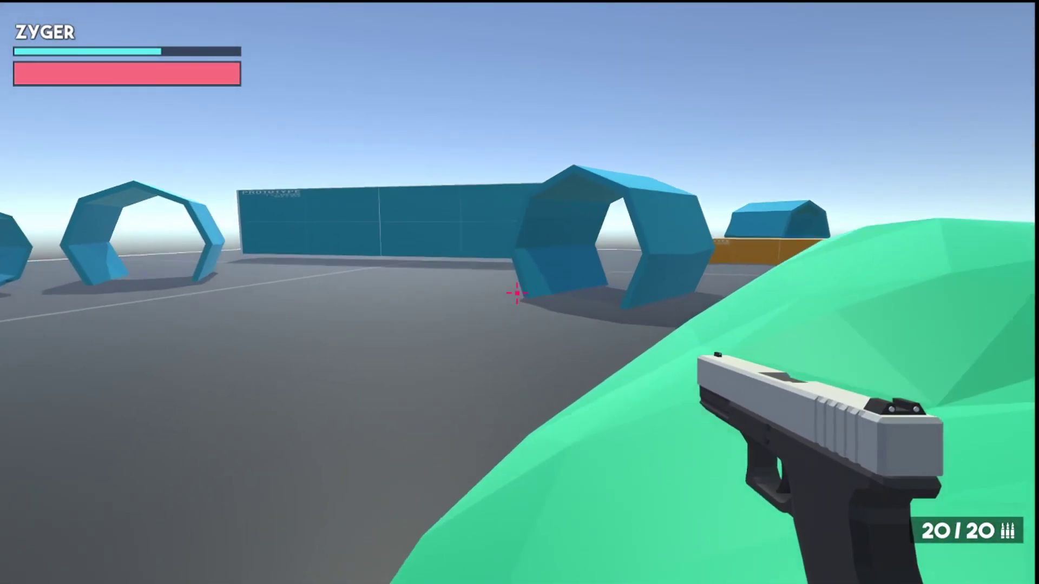
key("w")
key("space")
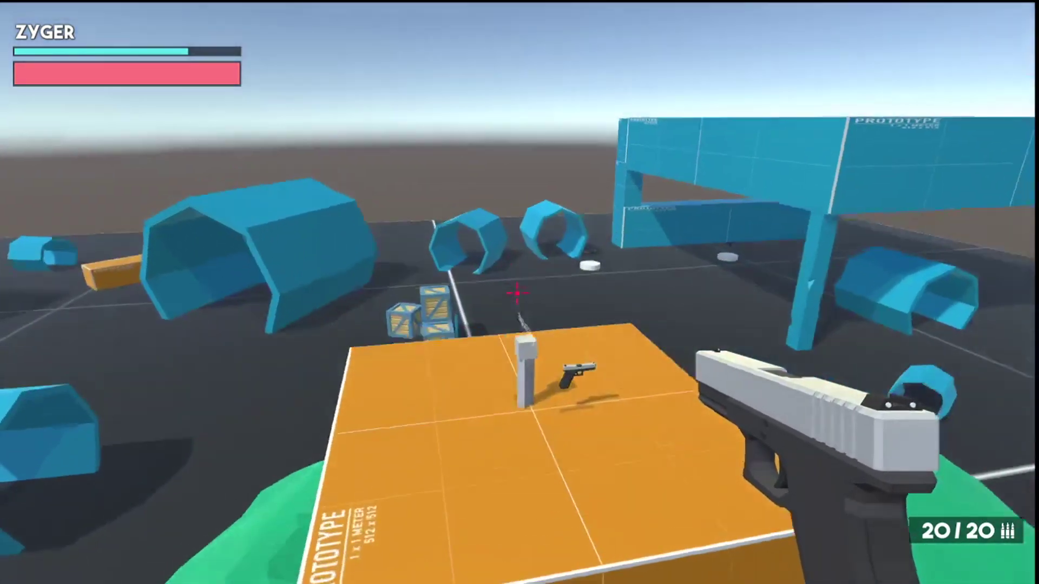
key("w")
key("space")
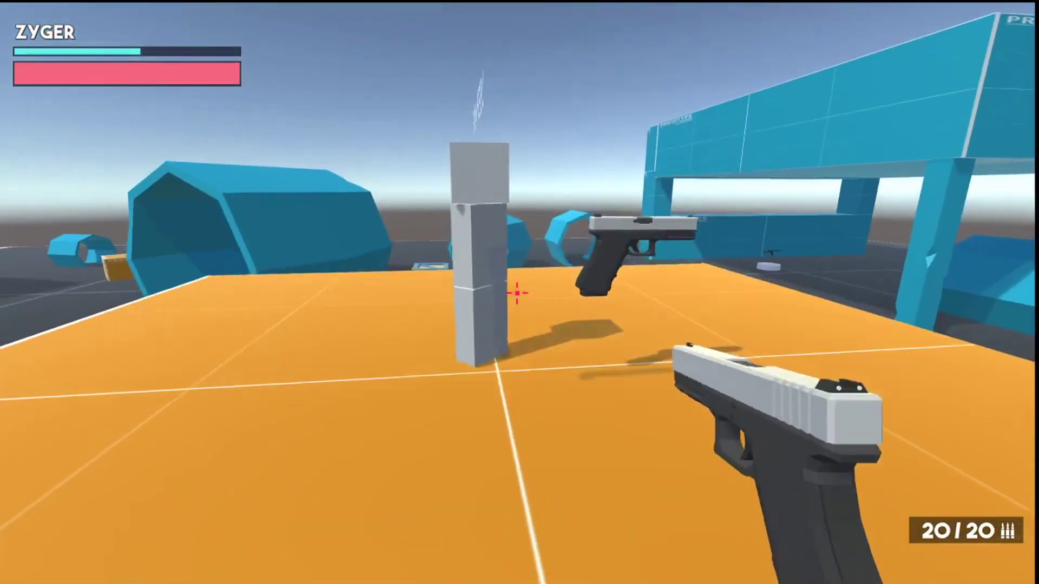
Step: Move across the top of the orange block and drop down to approach the other player between the blue tubes
key("d")
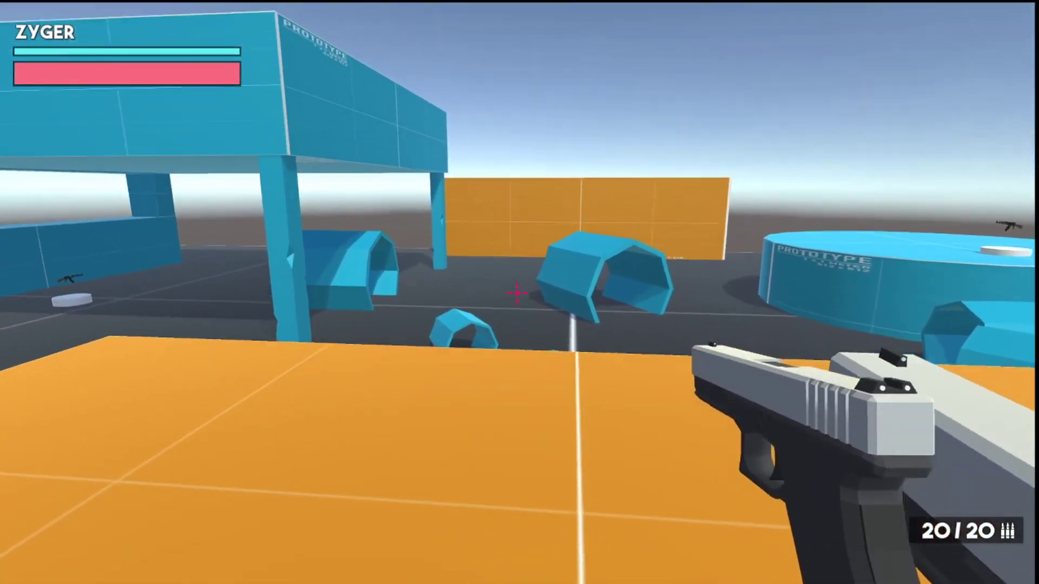
key("s")
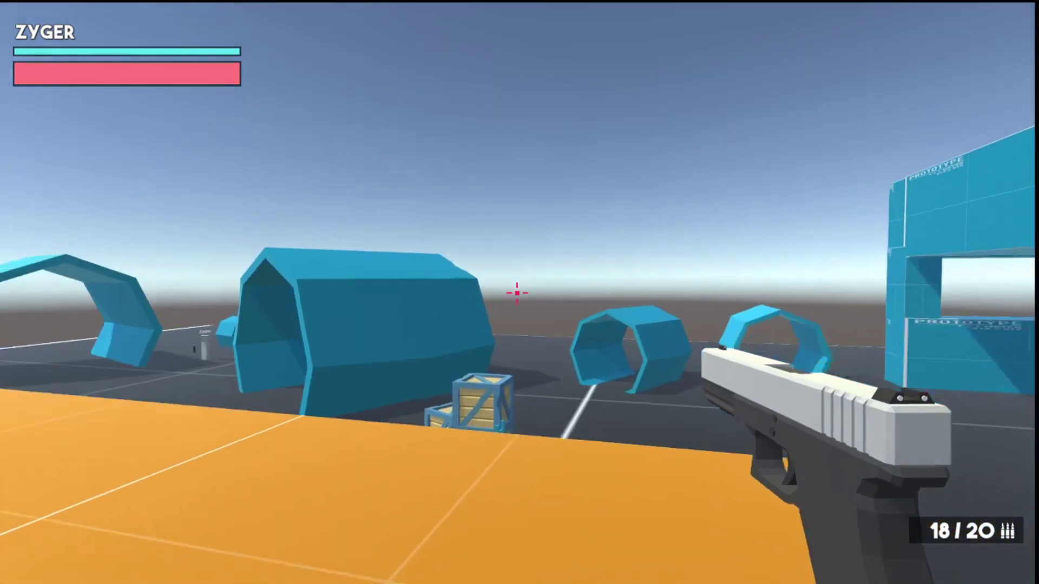
key("w")
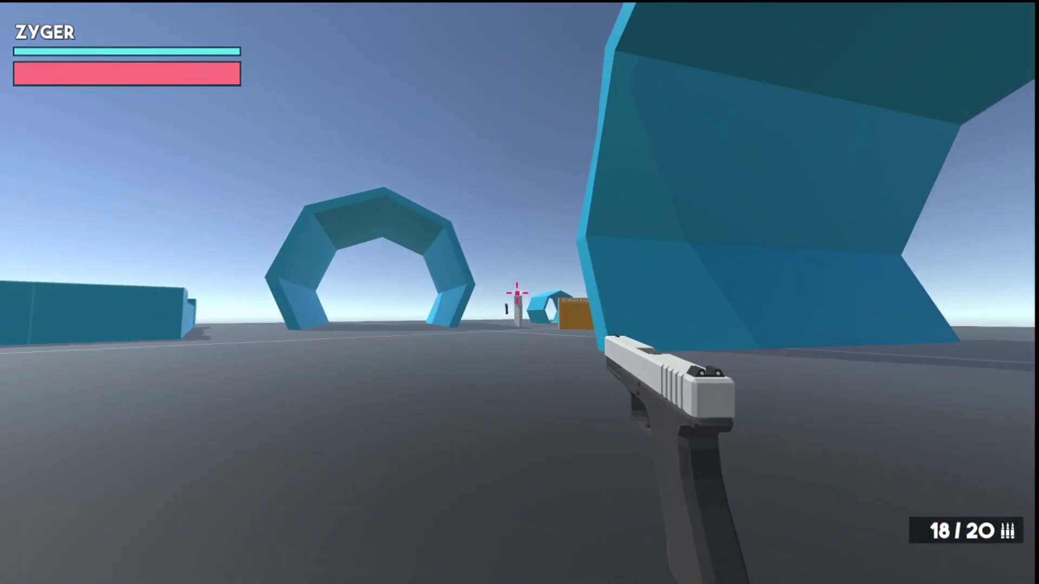
Step: Fire a burst of pistol shots at the other player and reload the pistol
left_click(517, 293)
left_click(517, 293)
left_click(517, 293)
left_click(517, 293)
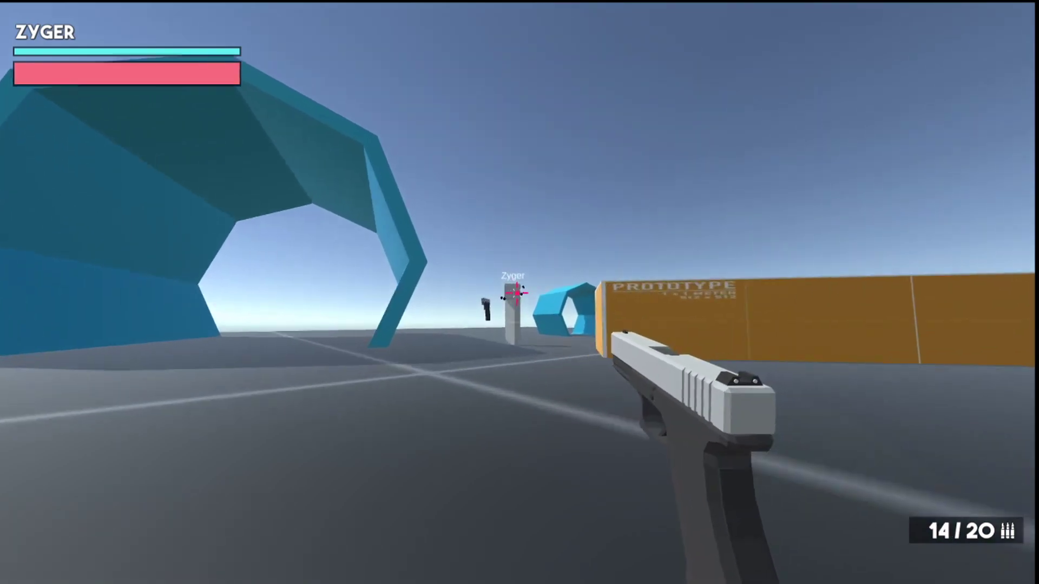
left_click(517, 293)
left_click(516, 293)
left_click(516, 292)
left_click(517, 293)
left_click(516, 293)
key("r")
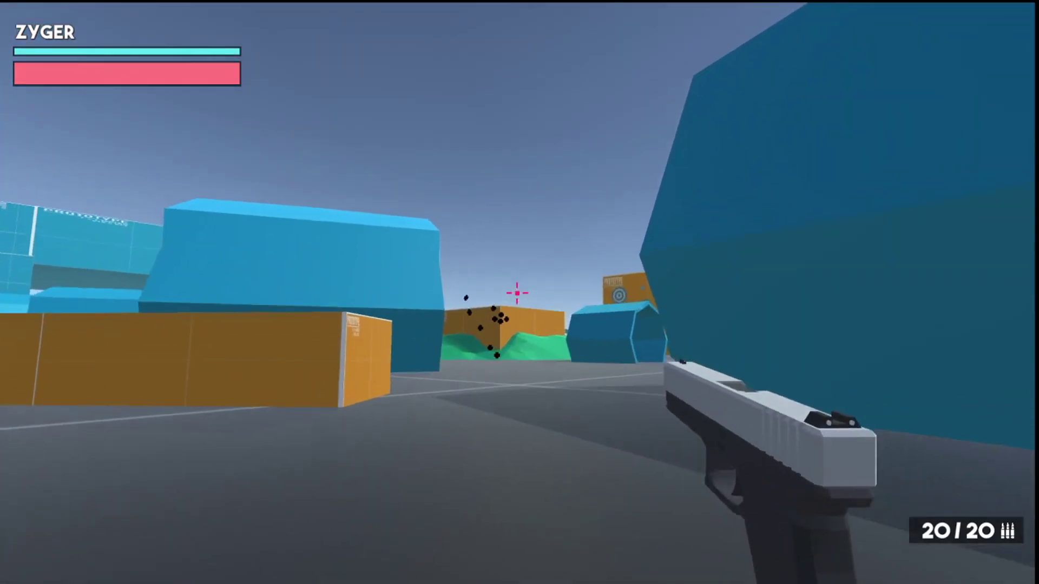
Step: Pick up the rifle from the white pad near the orange target wall and carry it past the green hill
key("w")
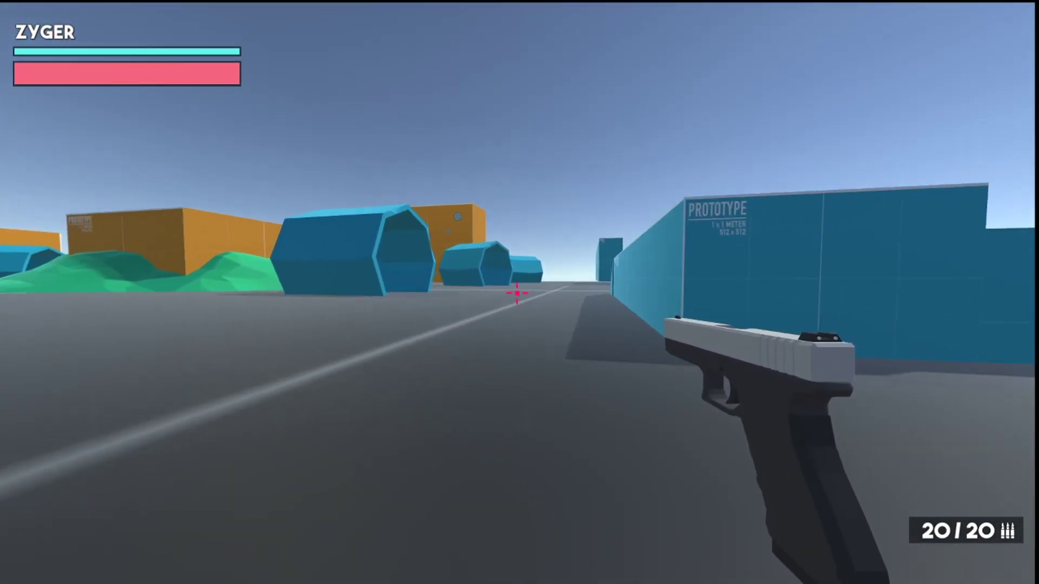
key("w")
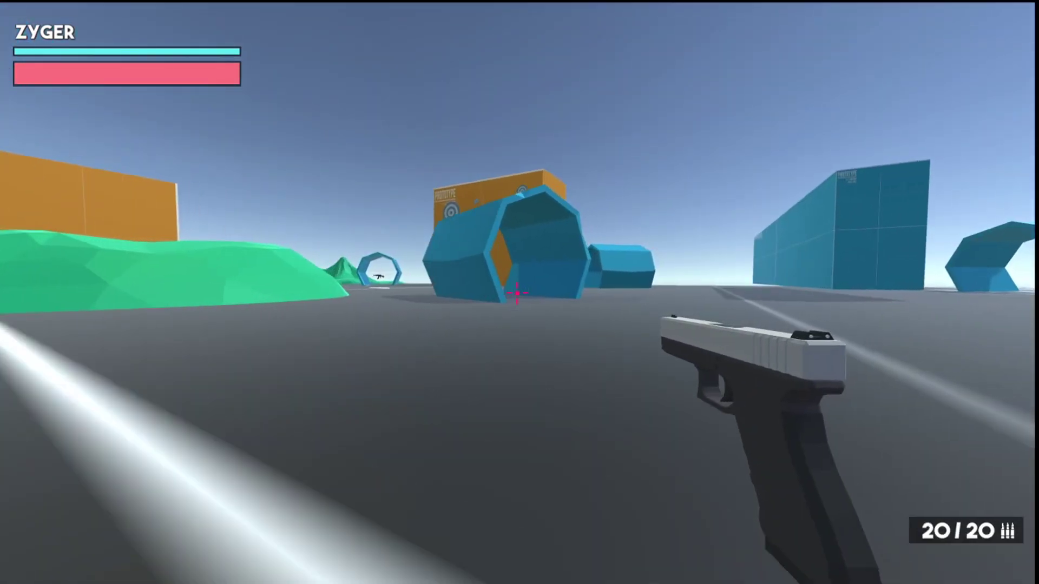
key("w")
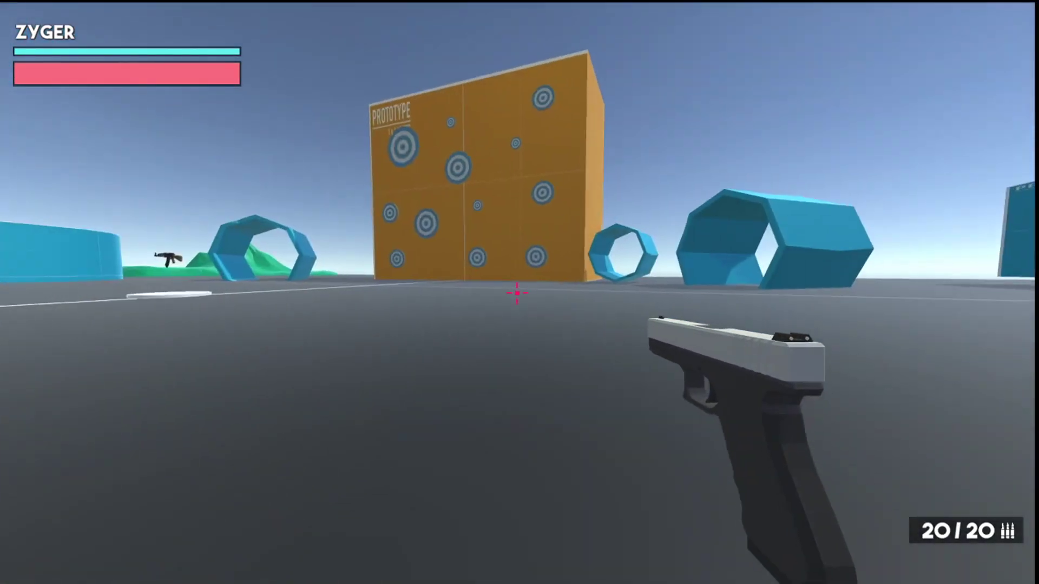
key("w")
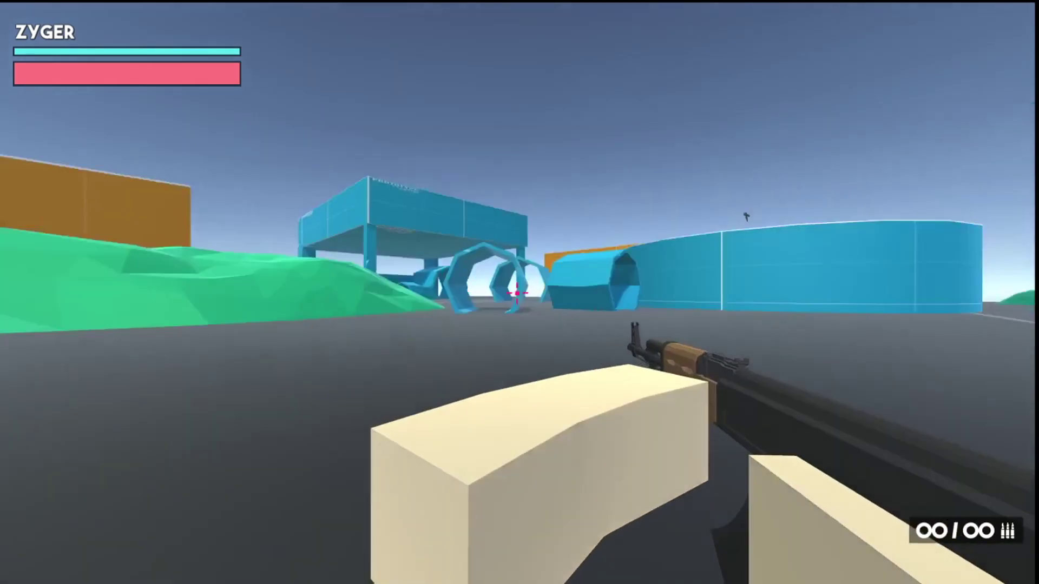
key("w")
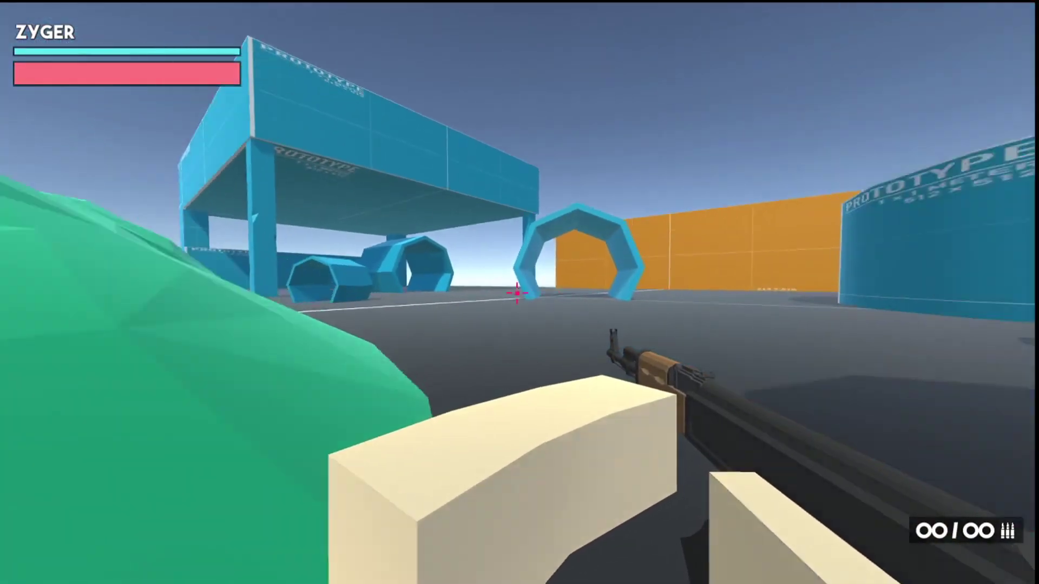
key("w")
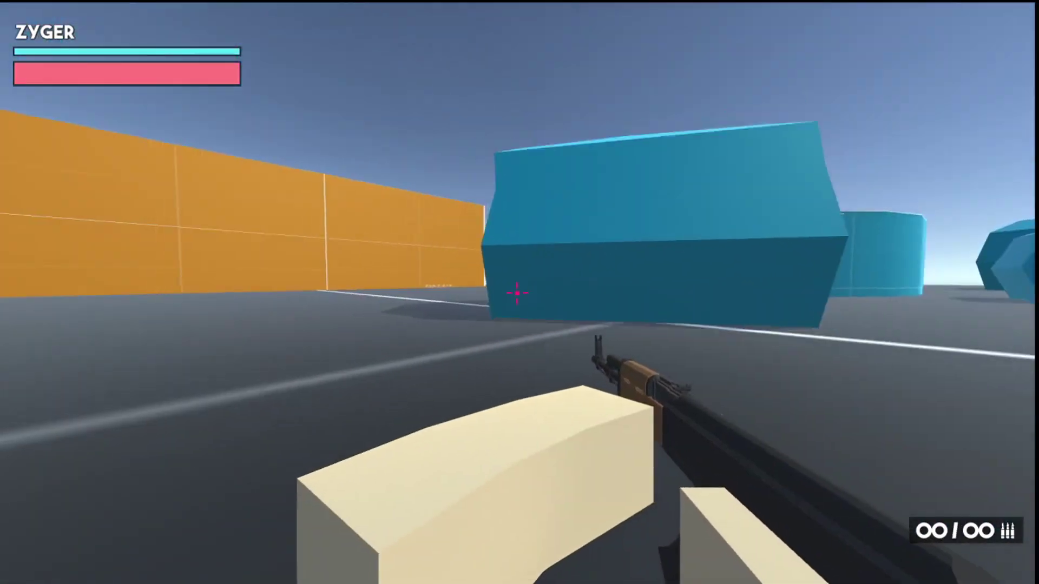
Step: Jump past the blue tube with the rifle and fire a burst at the other player in front of the green mountain
key("w")
key("space")
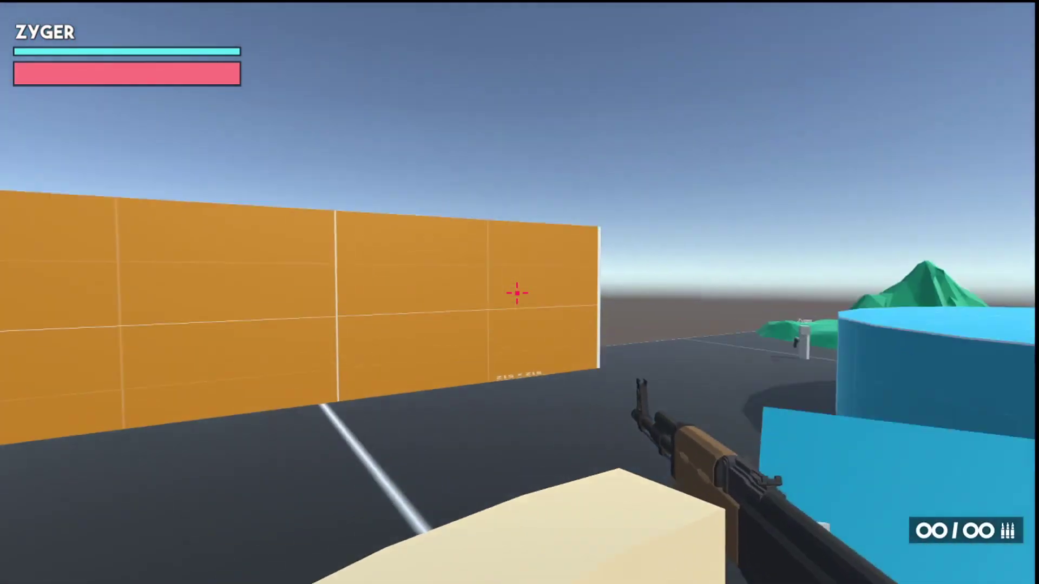
key("w")
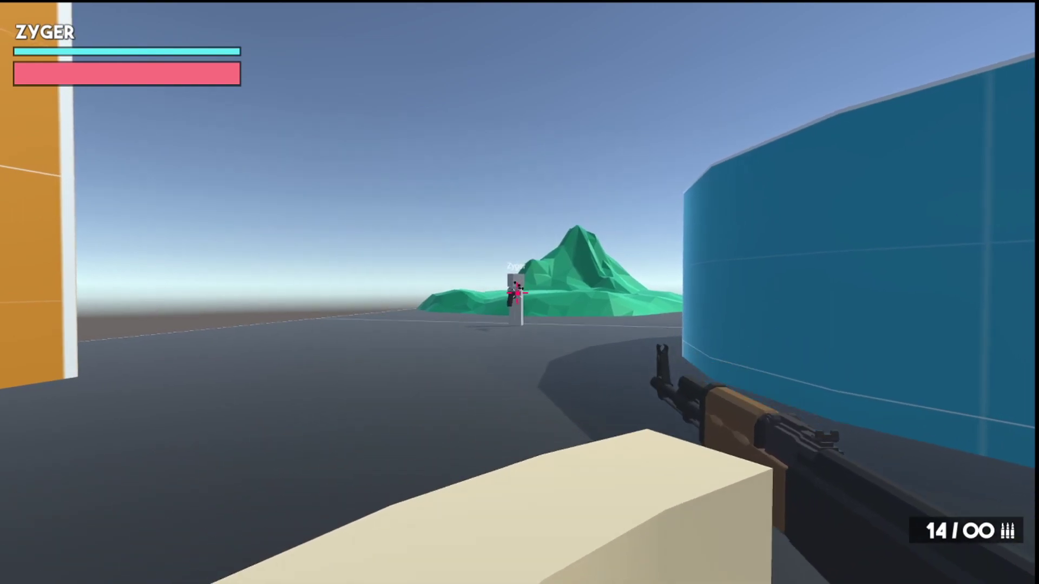
left_click(517, 293)
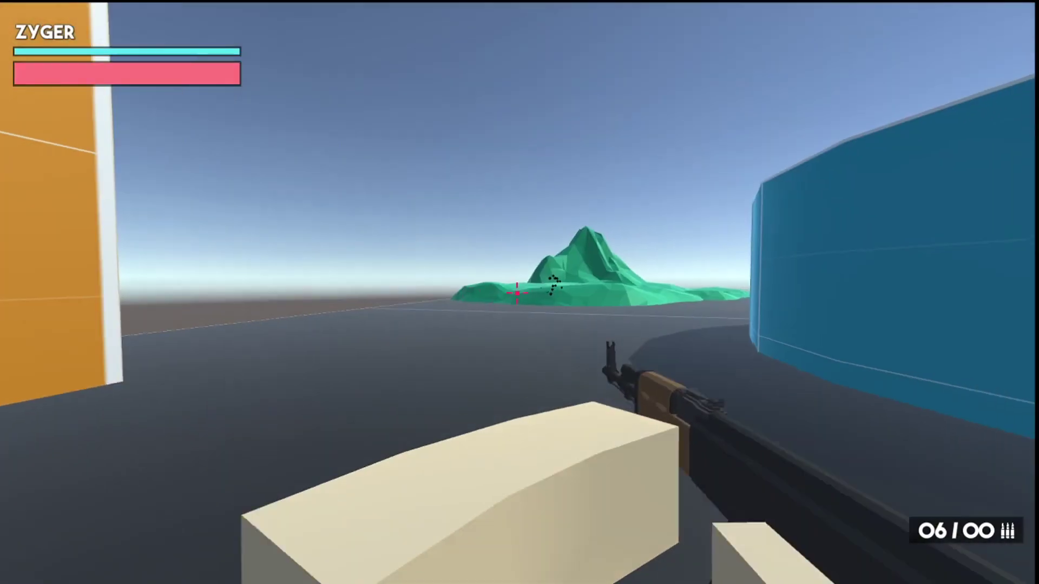
Step: Advance toward the green mountain, turn to the blue cylinder and fire the remaining rifle rounds into its wall
key("w")
key("w")
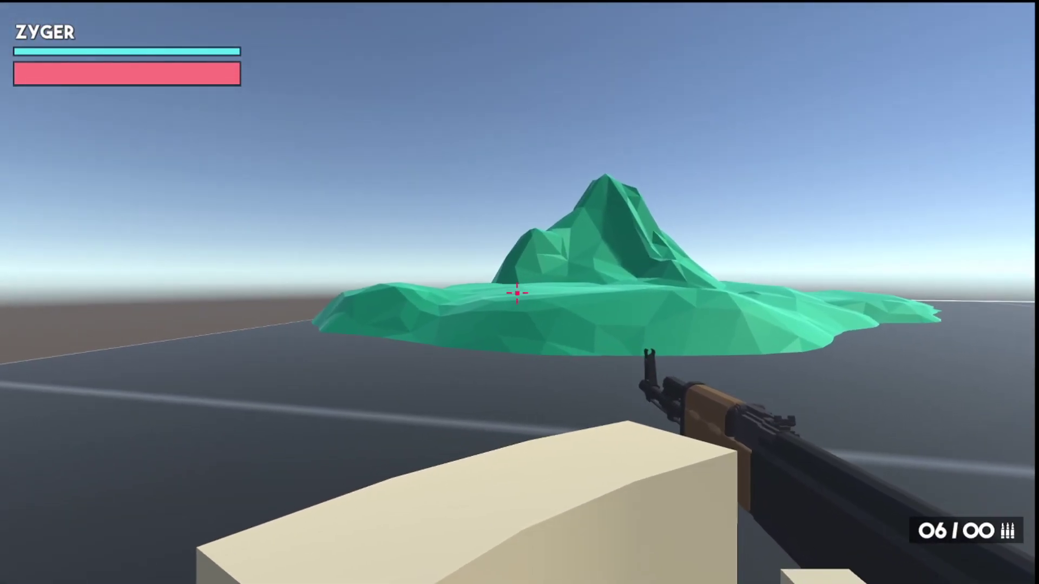
key("w")
key("w")
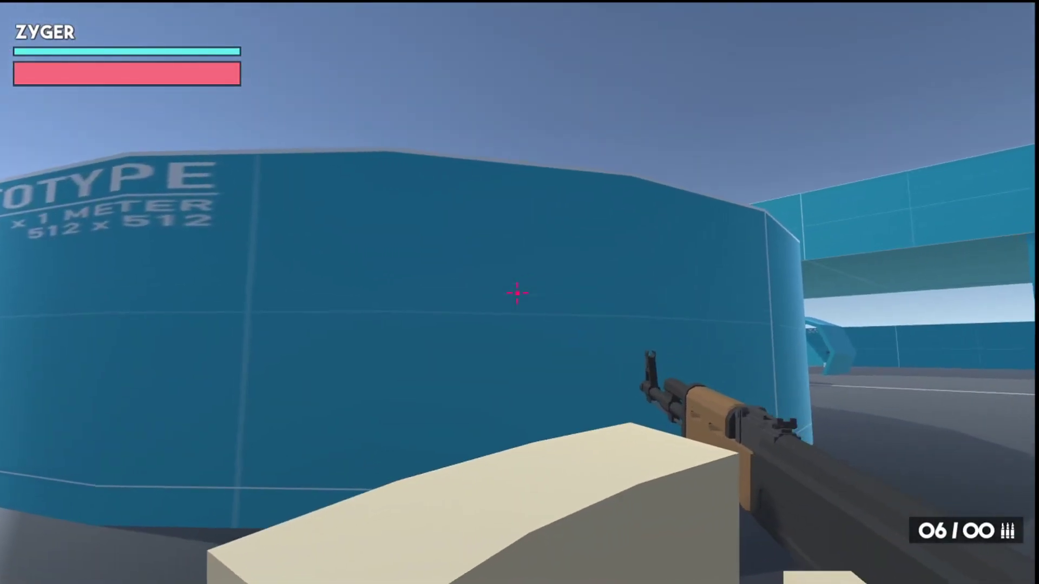
left_click(518, 293)
left_click(518, 292)
left_click(518, 292)
left_click(517, 293)
left_click(518, 293)
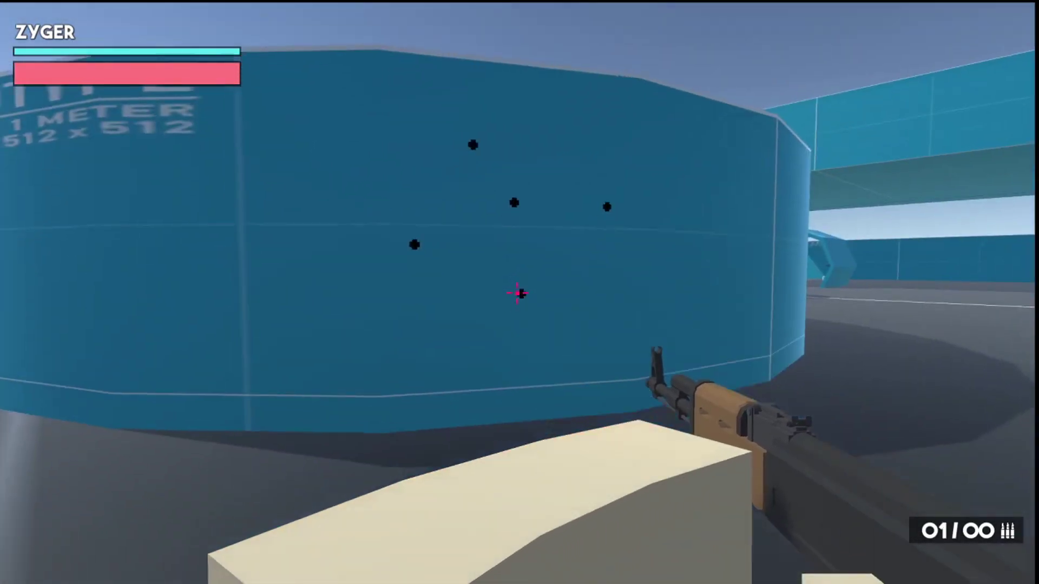
left_click(518, 293)
key("r")
key("d")
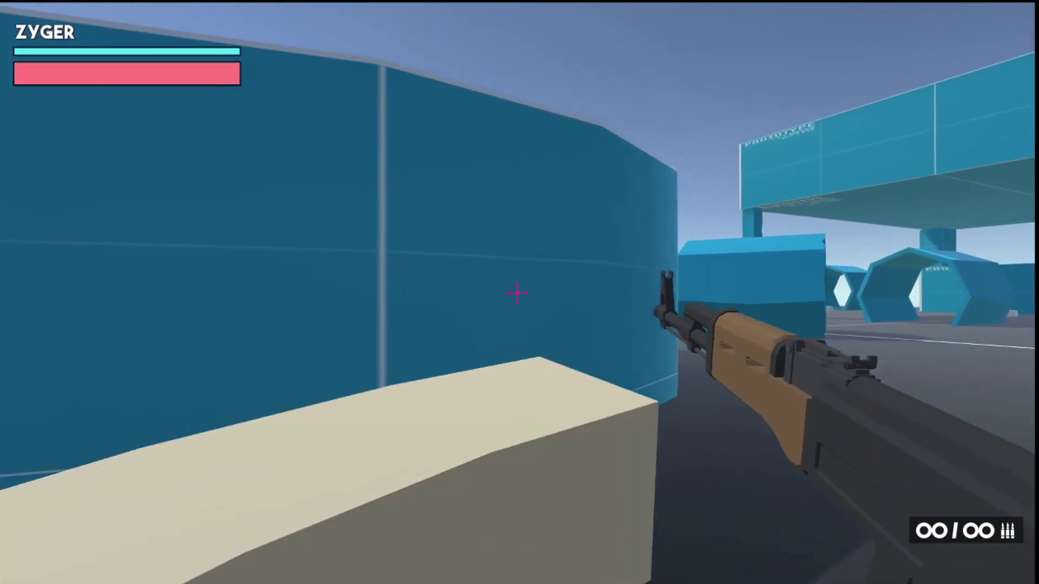
Step: Switch to the pistol and shoot a smiley face of bullet holes into the blue cylinder's wall
key("2")
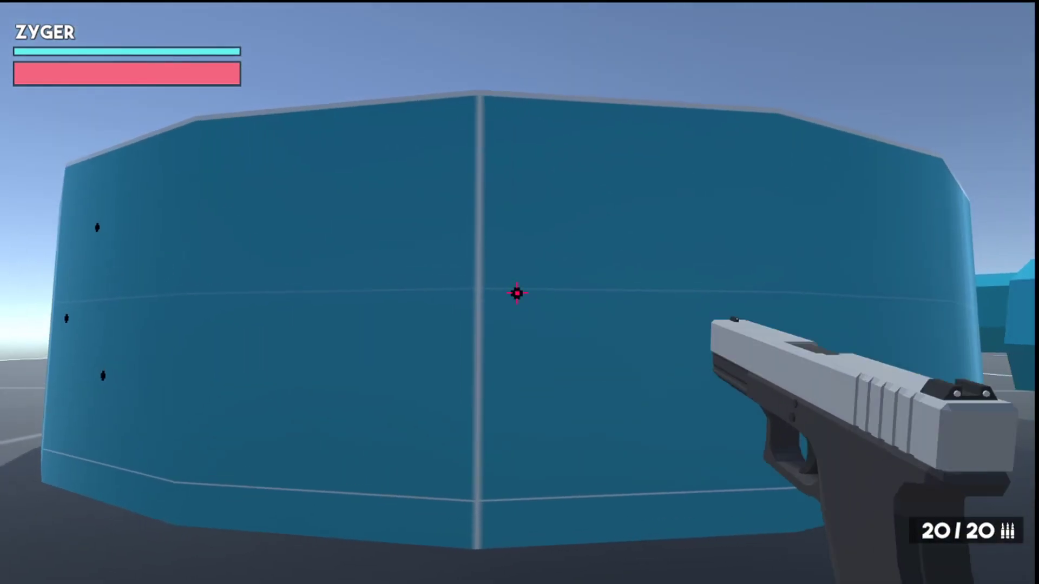
left_click(518, 293)
left_click(518, 293)
left_click(518, 293)
left_click(518, 293)
left_click(517, 293)
triple_click(518, 293)
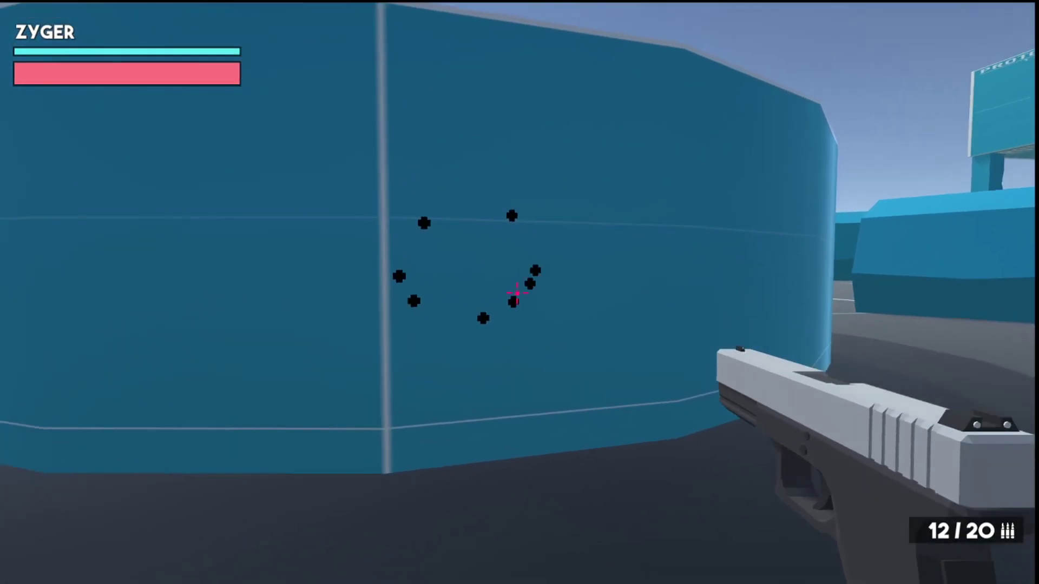
triple_click(518, 292)
triple_click(518, 293)
double_click(517, 293)
key("s")
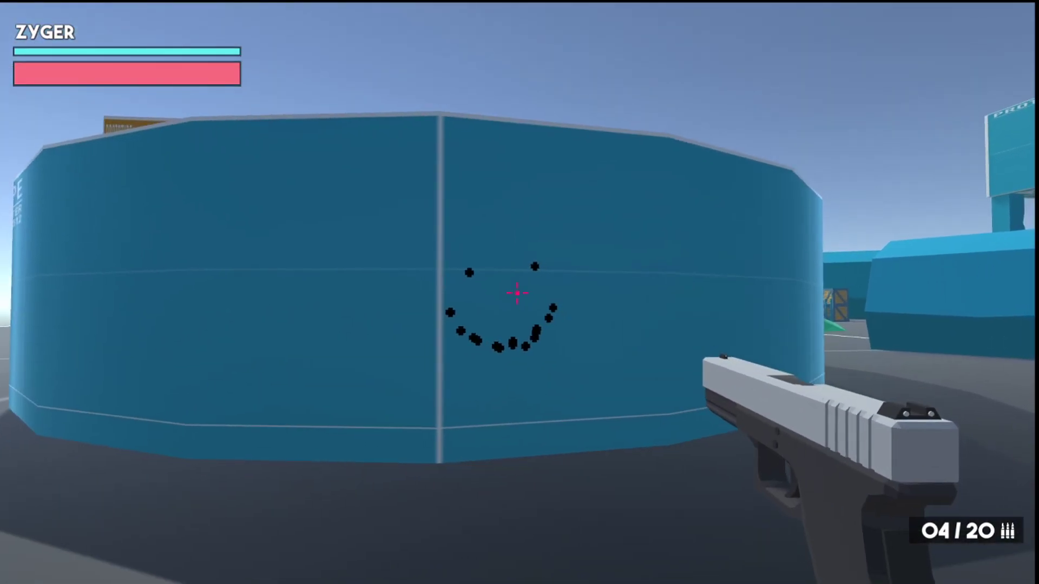
key("d")
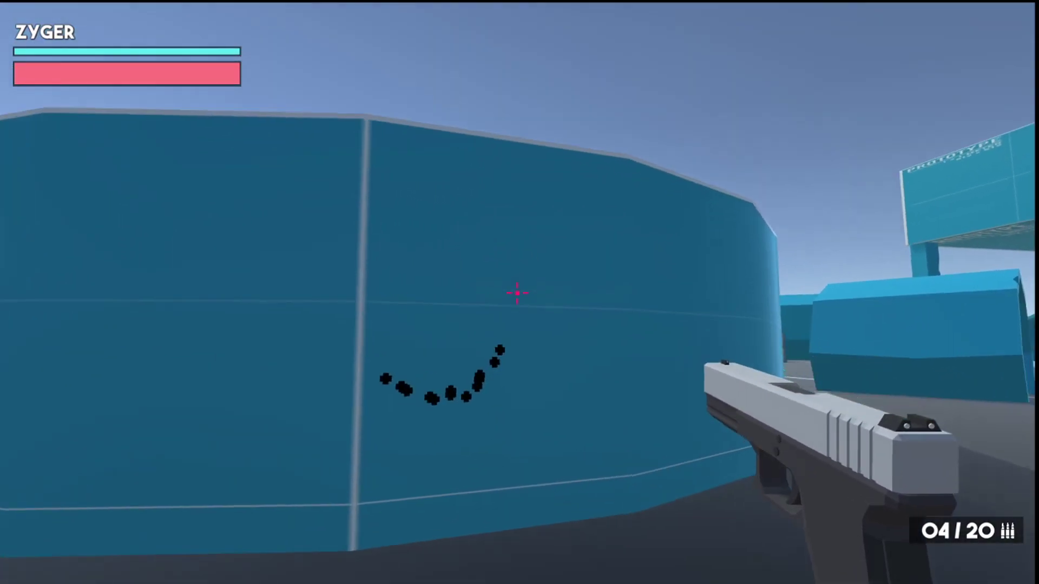
Step: Run around the blue cylinder and past the orange target wall to the blue arch beyond the green hill
key("w")
key("w")
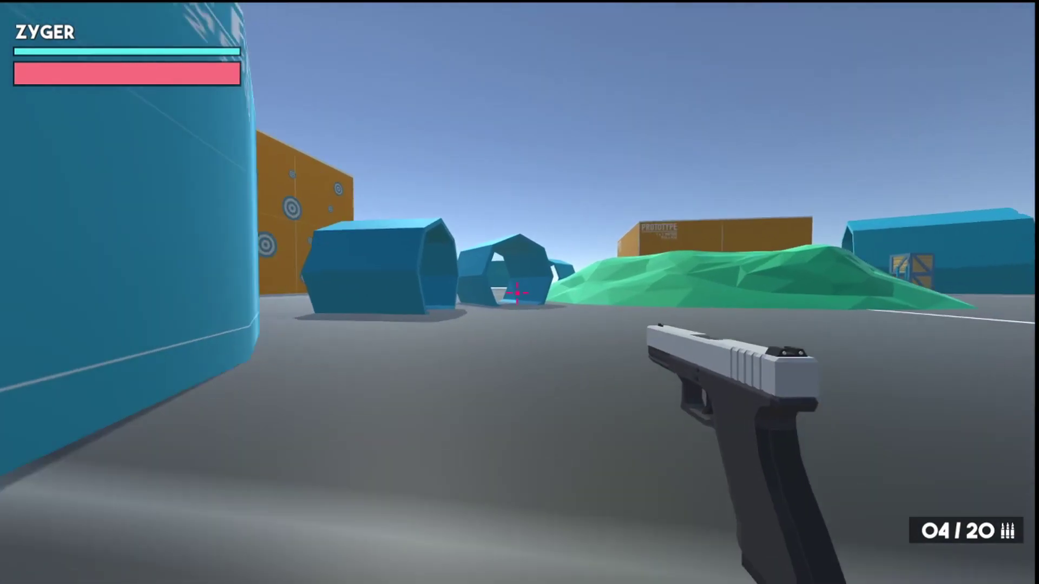
key("w")
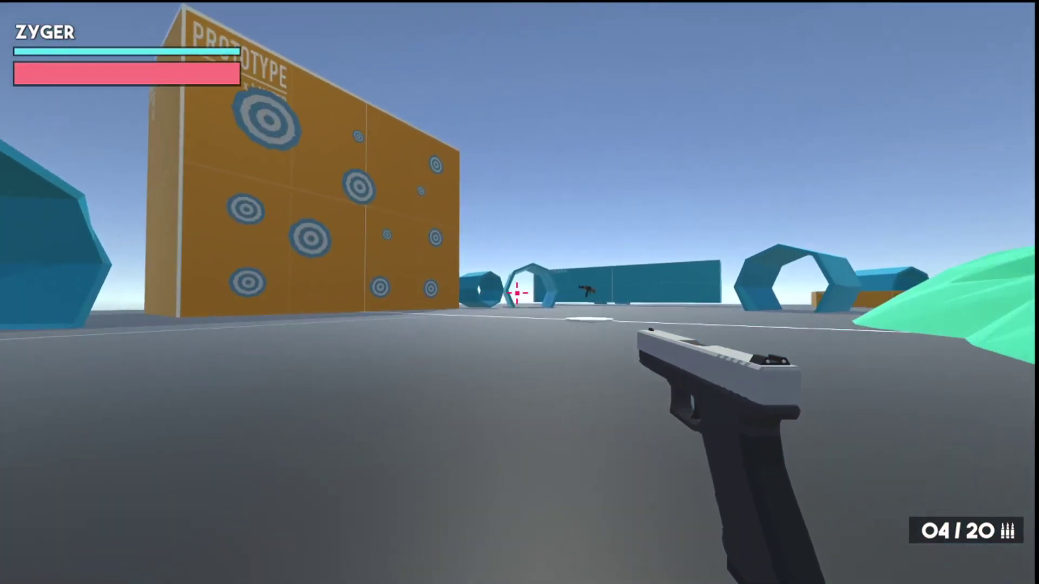
key("w")
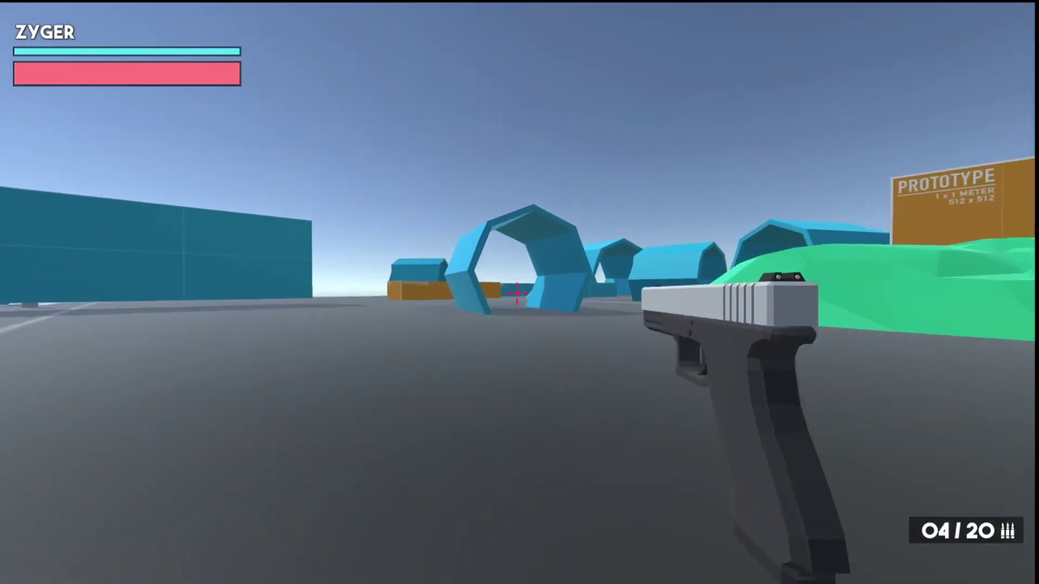
key("w")
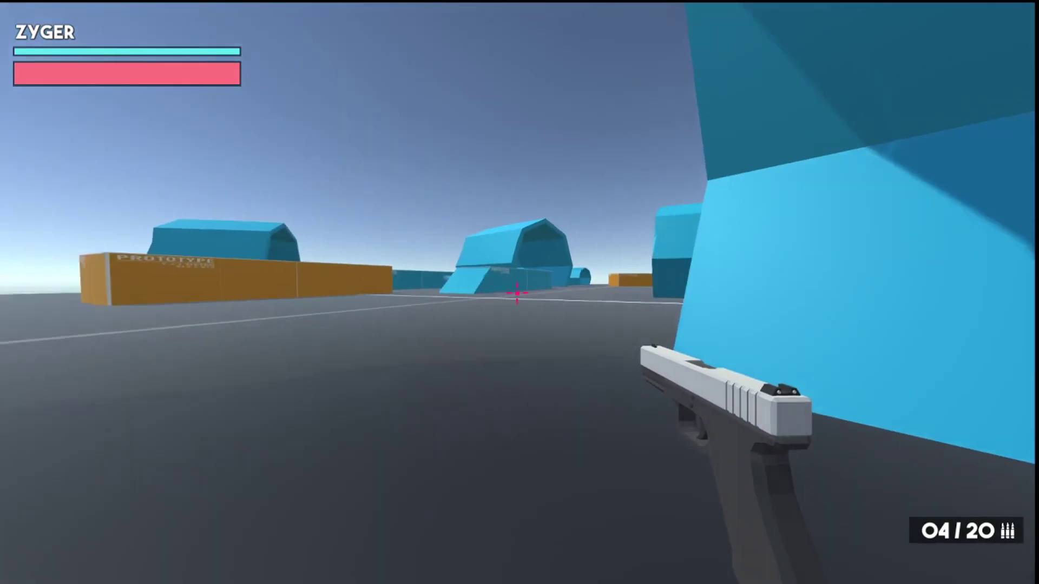
Step: Run through the blue tubes at the far side of the map and cross beneath the raised blue platform
key("w")
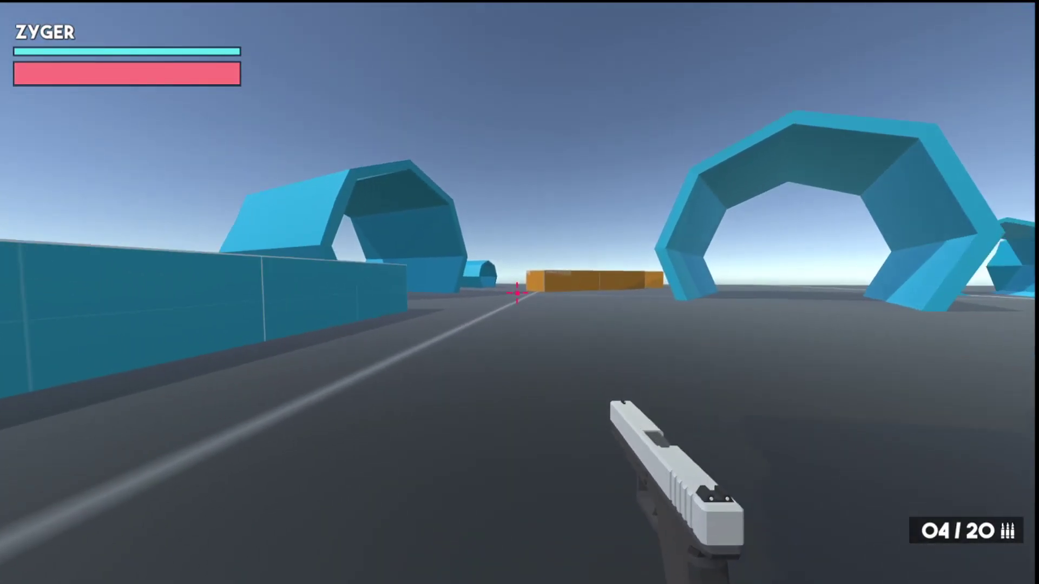
key("w")
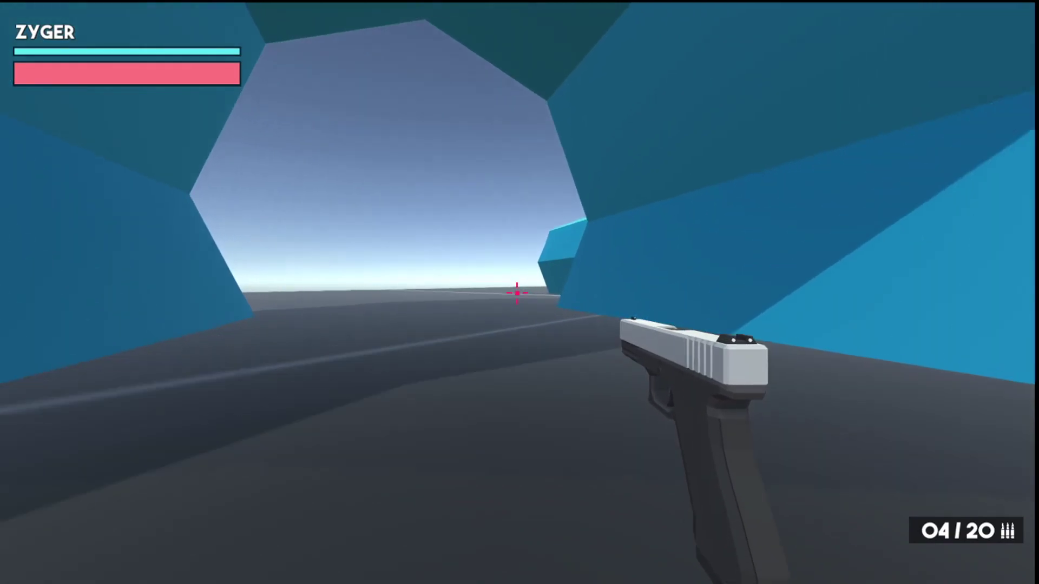
key("w")
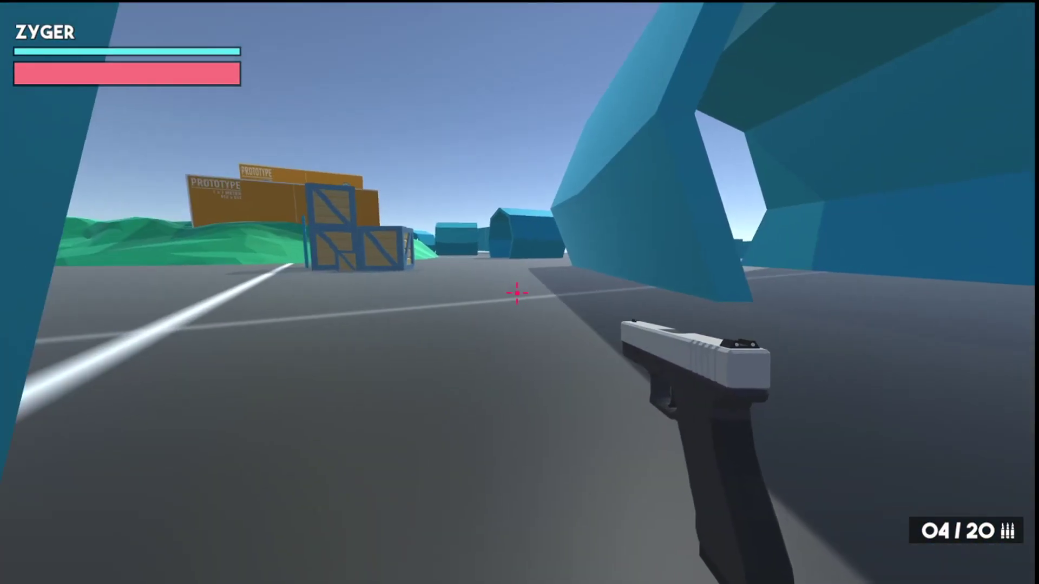
key("w")
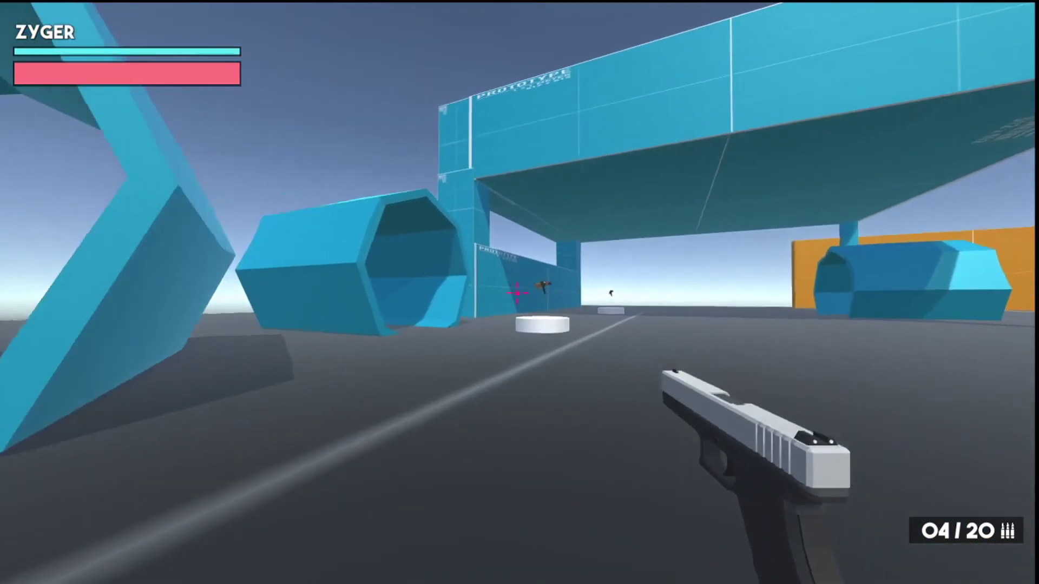
key("w")
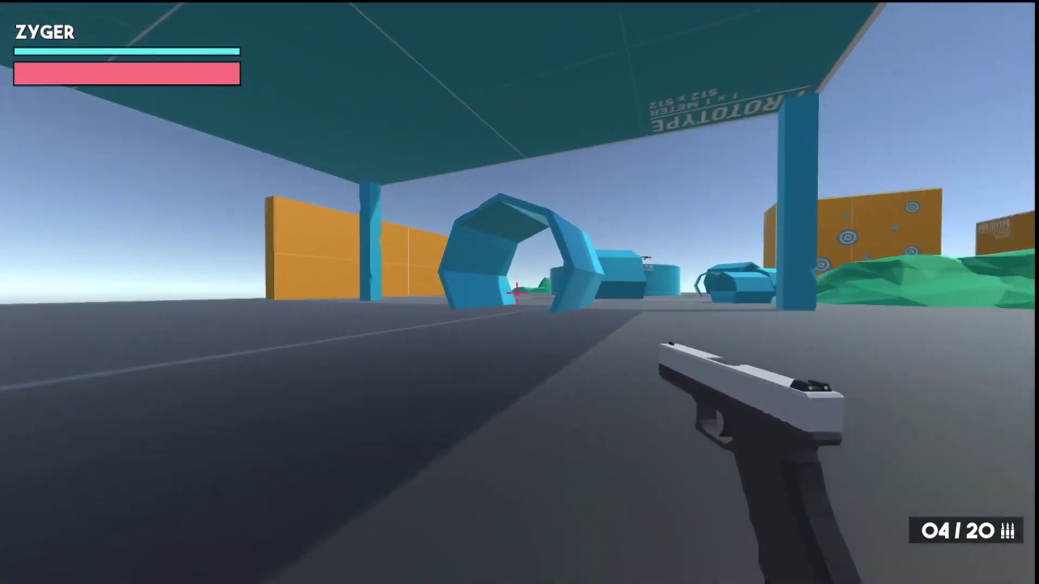
key("w")
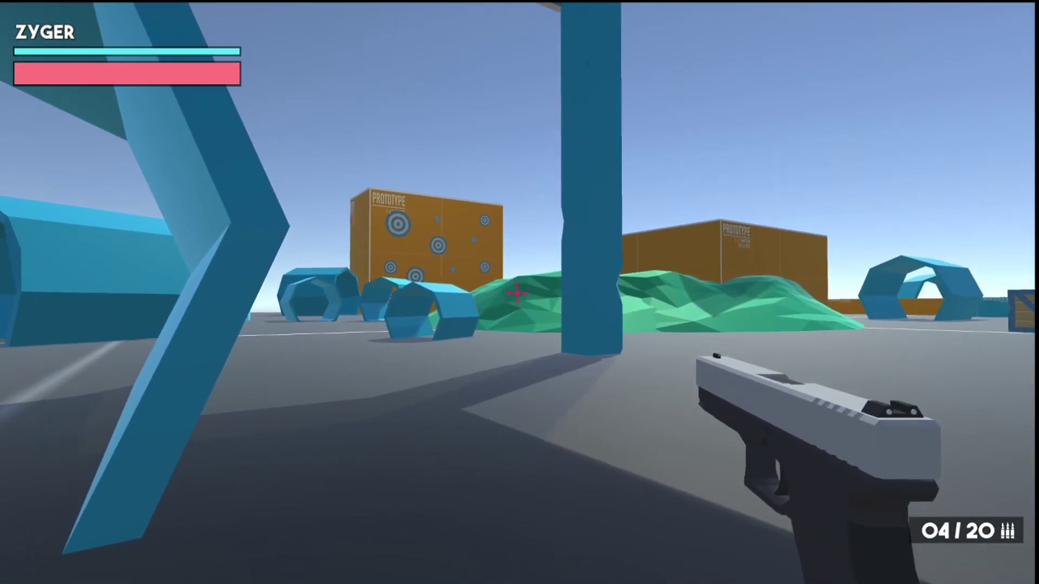
key("Escape")
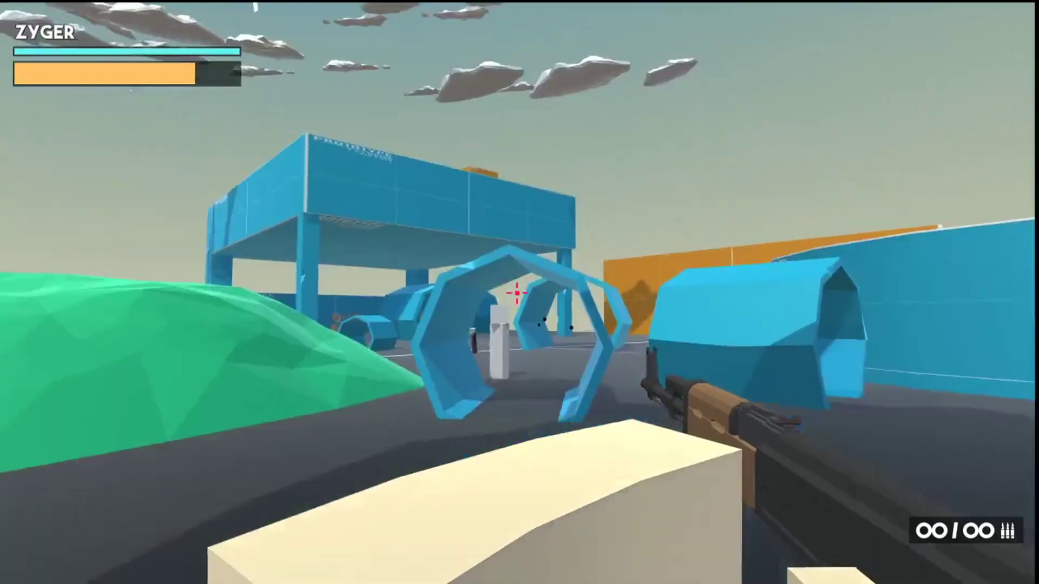
Step: Move around the blue cylinder with the pistol and head for the green hill
key("w")
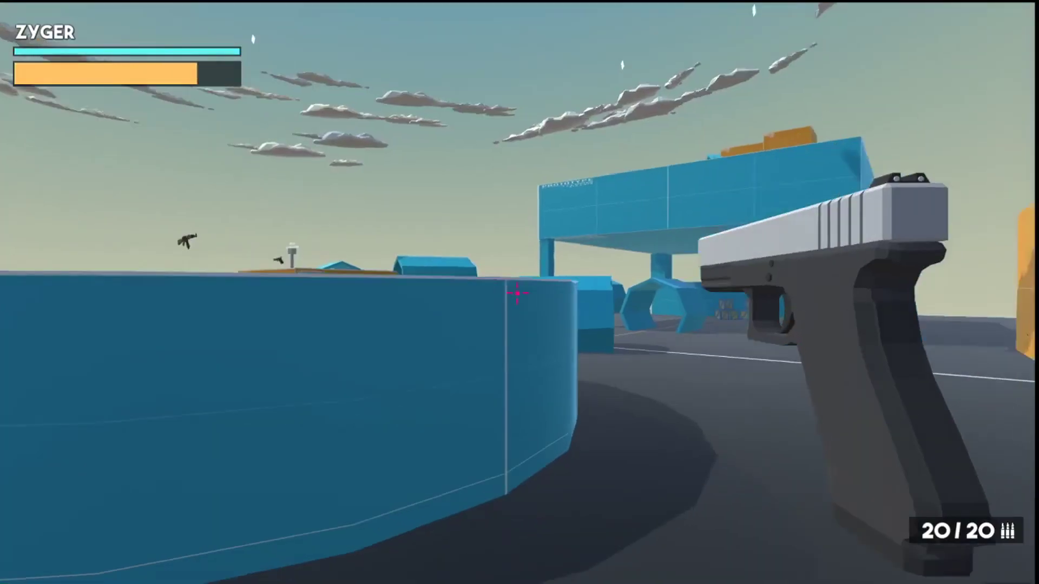
key("w")
key("w")
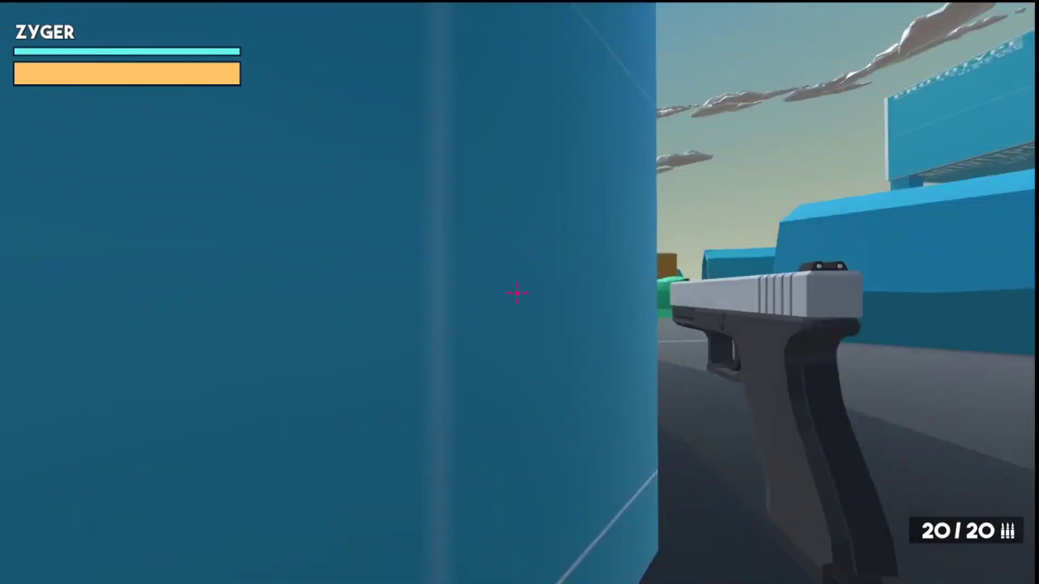
key("w")
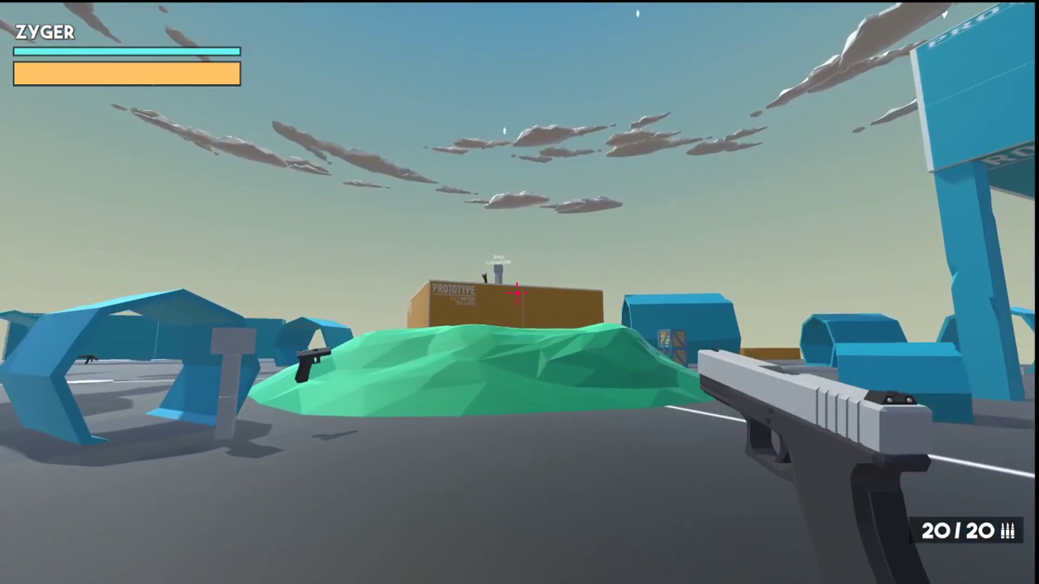
Step: Fly up over the green hill and land on top of the orange block
key("w")
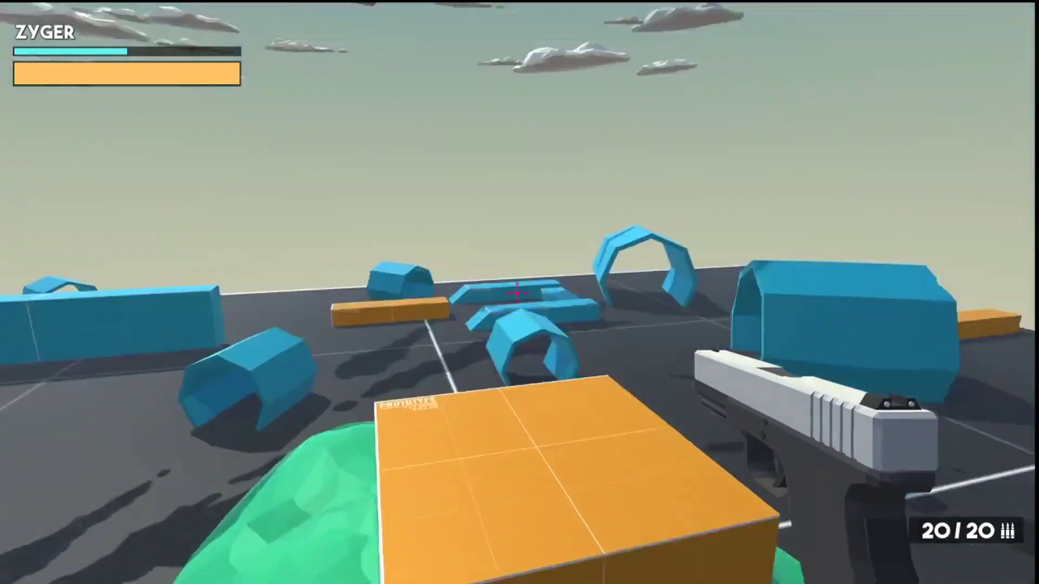
key("w")
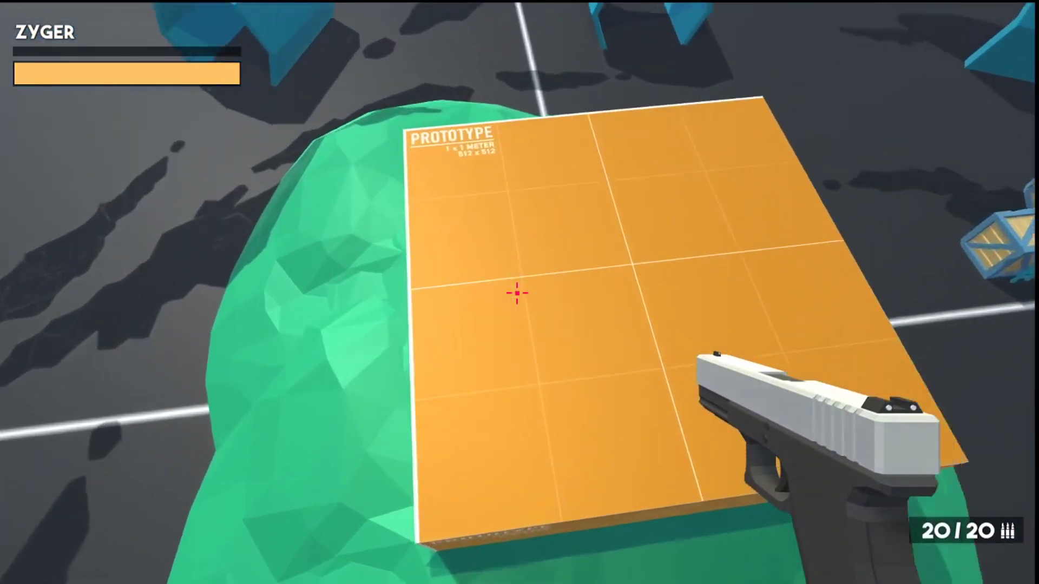
key("w")
key("space")
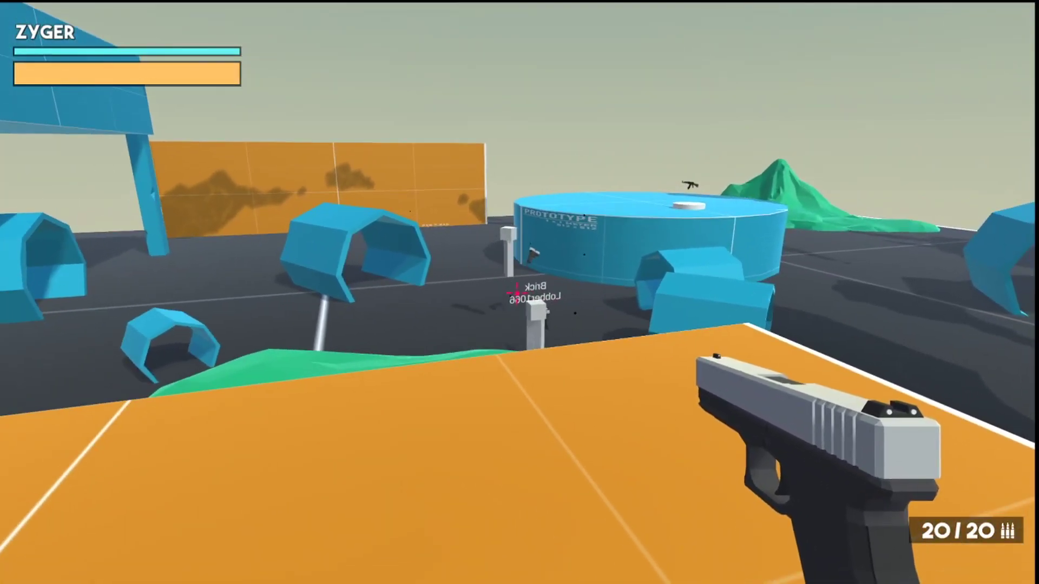
Step: Leave the orange block for the blue cylinder, firing the pistol at the other players and reloading it
key("w")
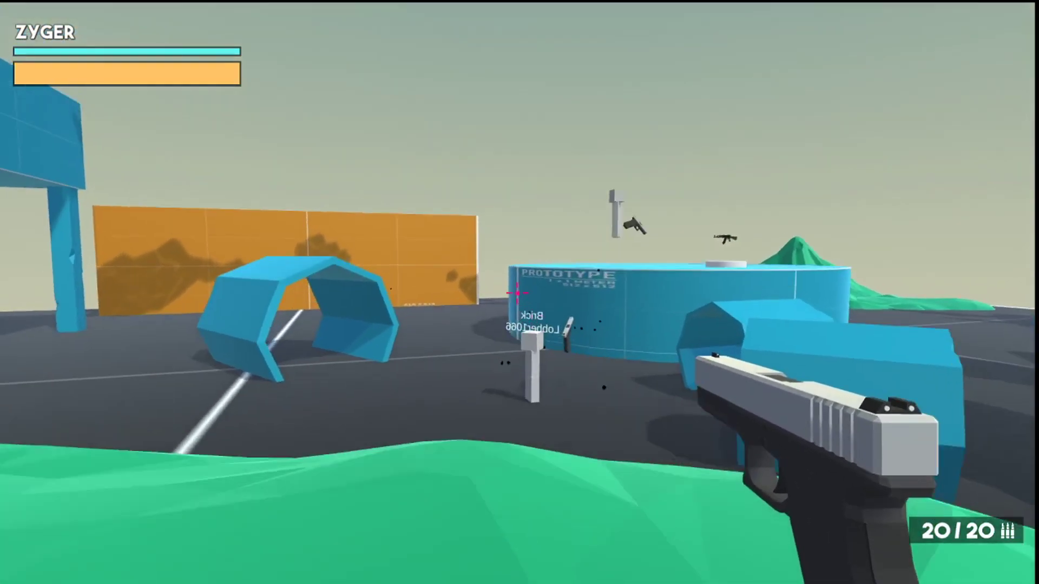
left_click(517, 293)
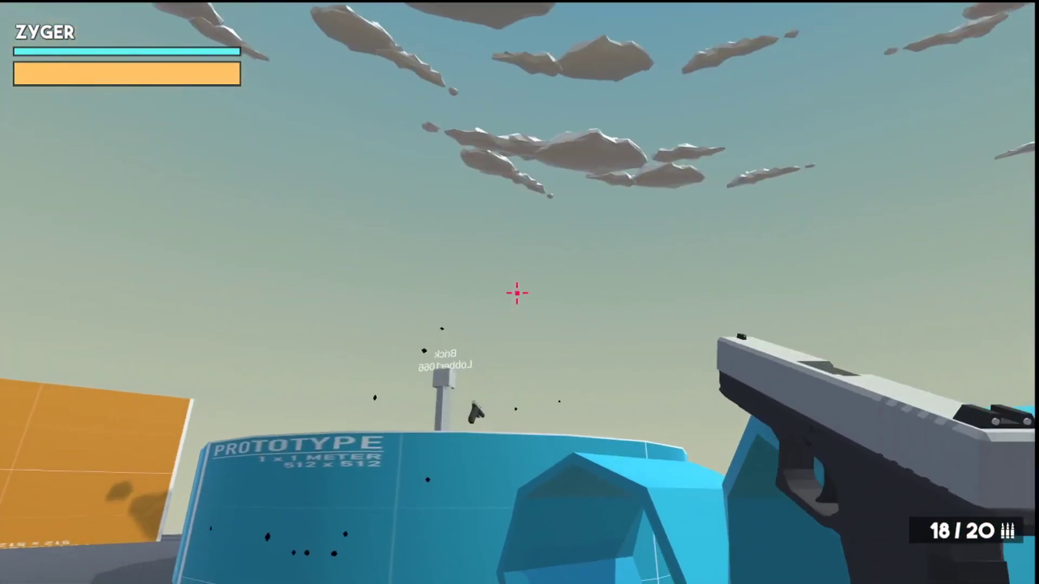
key("r")
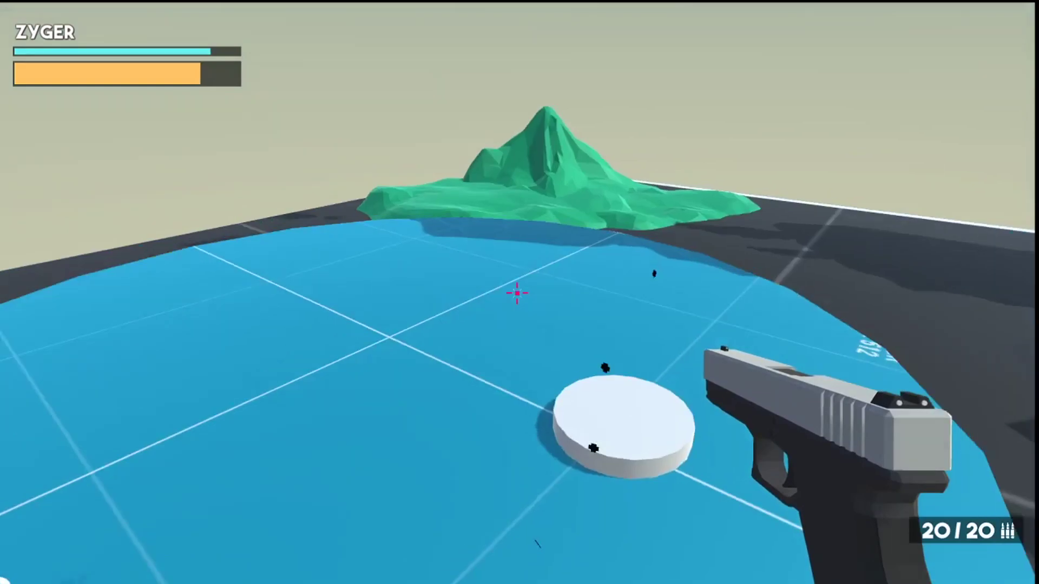
left_click(517, 293)
left_click(517, 293)
left_click(517, 292)
left_click(517, 293)
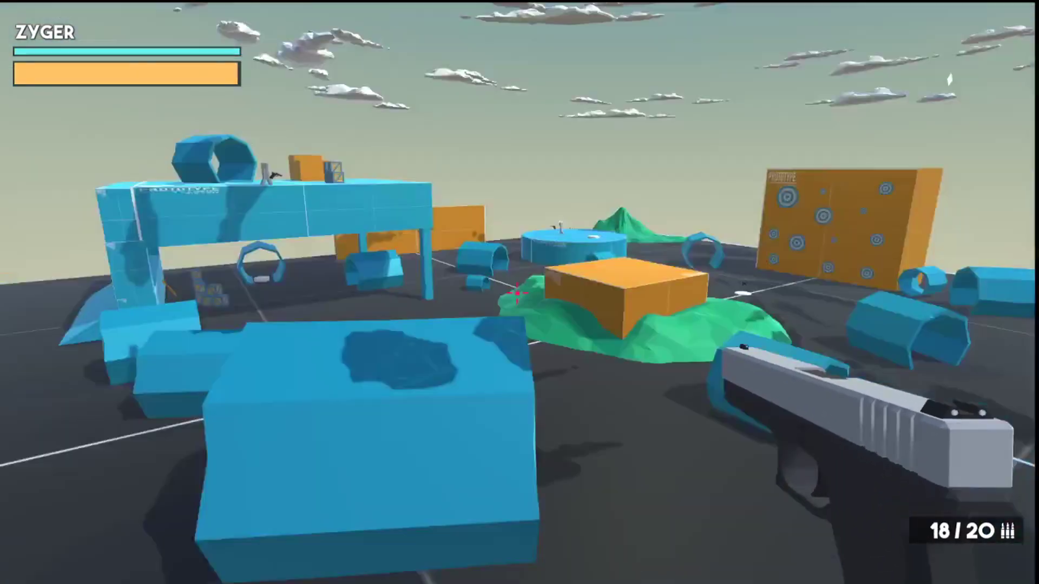
Step: Drop beside the low orange block, reload the pistol and go through the blue tube up onto the raised blue platform
key("w")
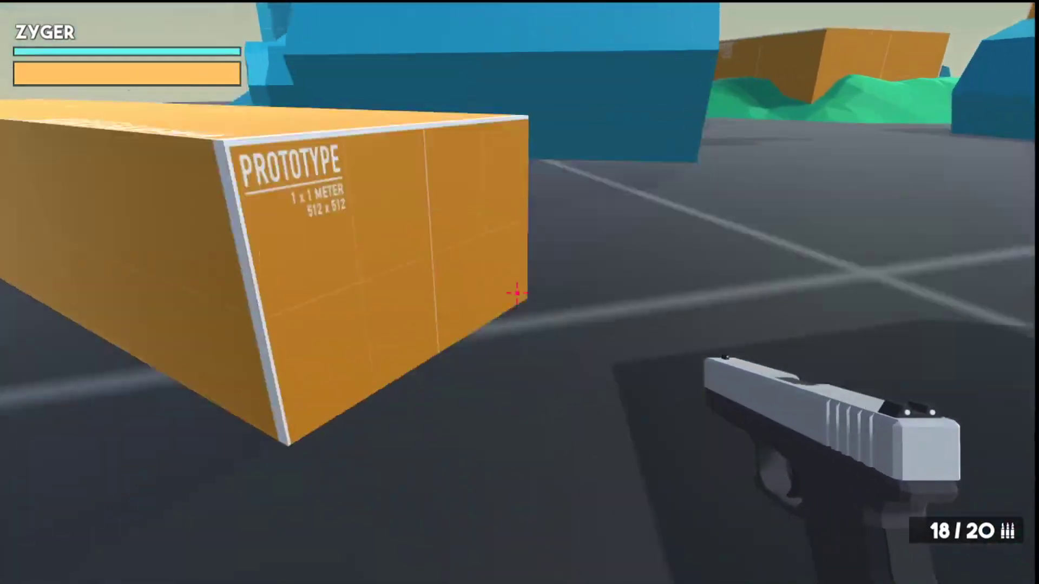
key("r")
key("w")
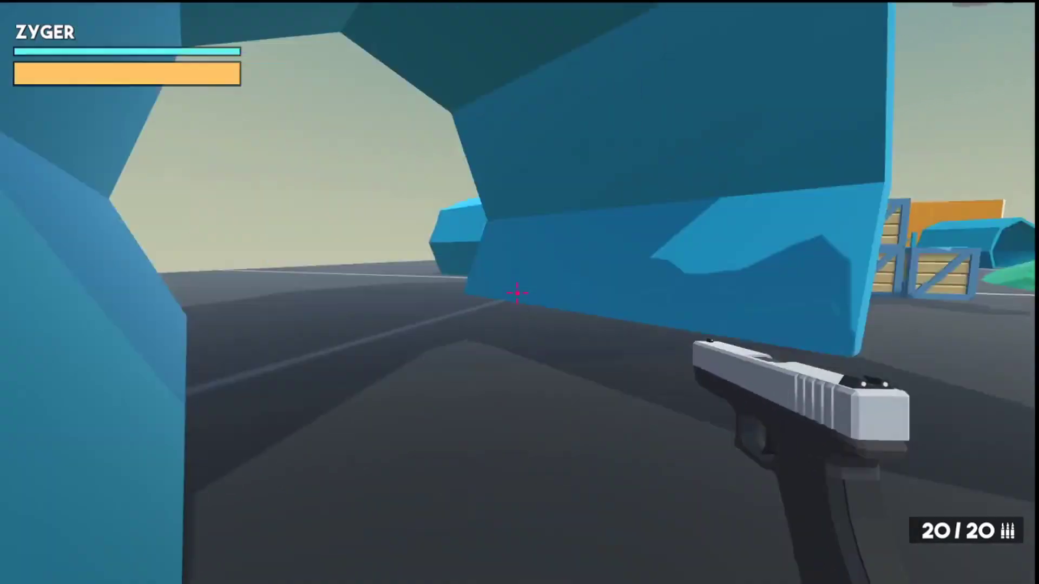
key("w")
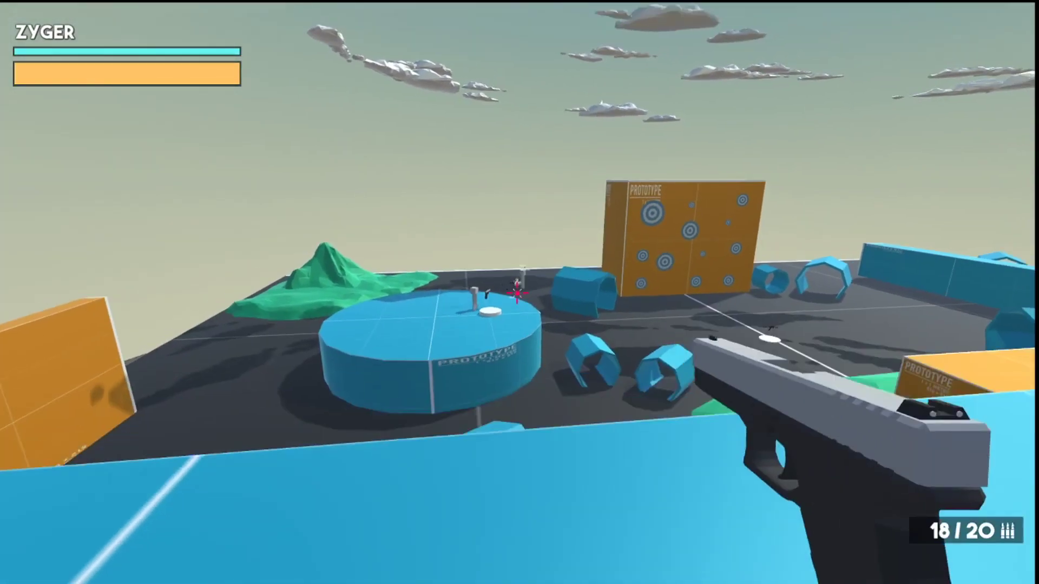
Step: Fire the pistol from the raised blue platform, then drop to the ground and collect the rifle at the white pedestal
key("r")
key("w")
left_click(517, 293)
left_click(517, 293)
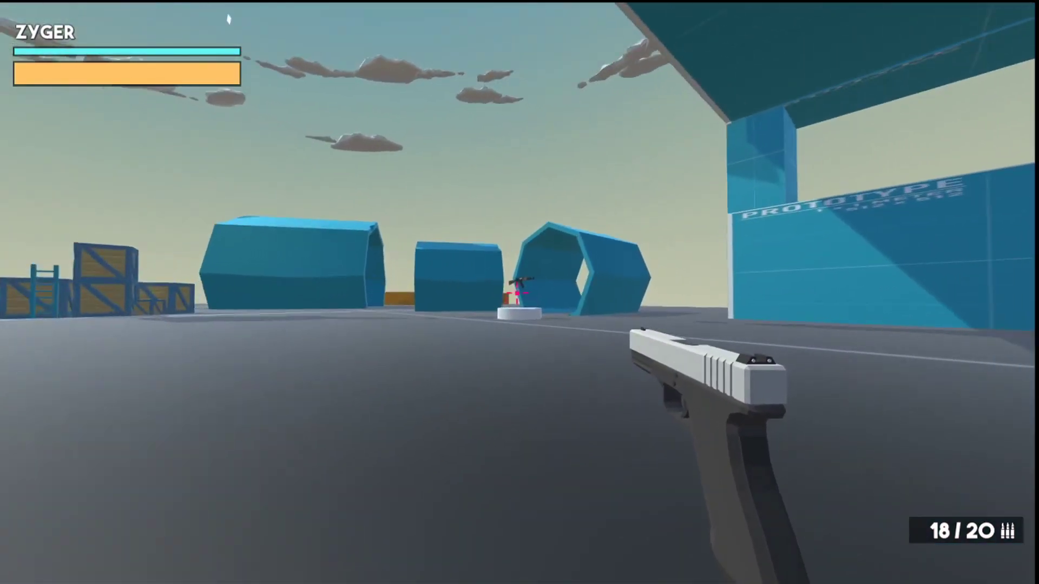
key("w")
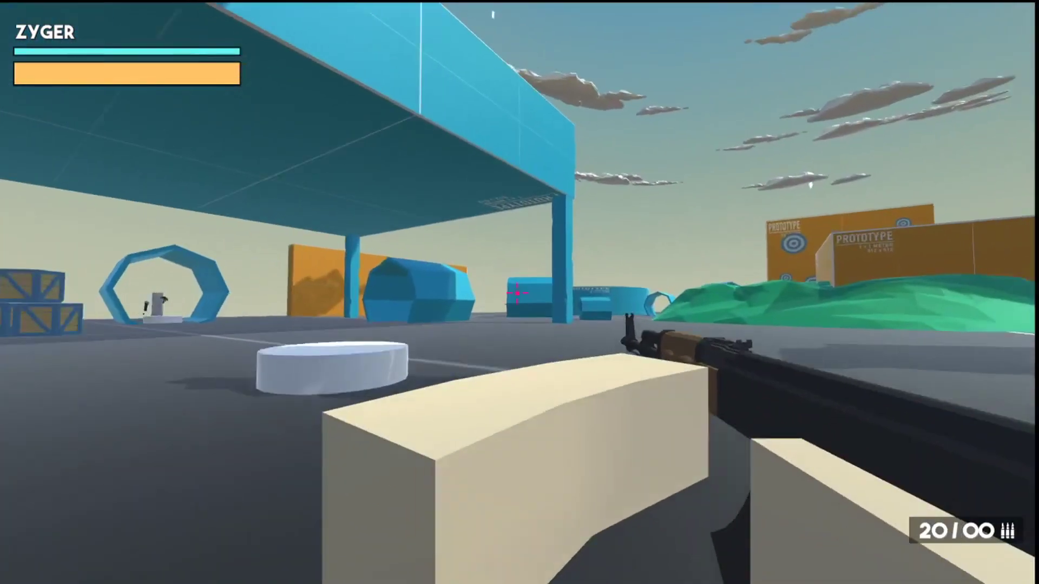
Step: Move from the top of the blue cylinder towards the large blue tube and fire the pistol at the rifle-carrying player
key("w")
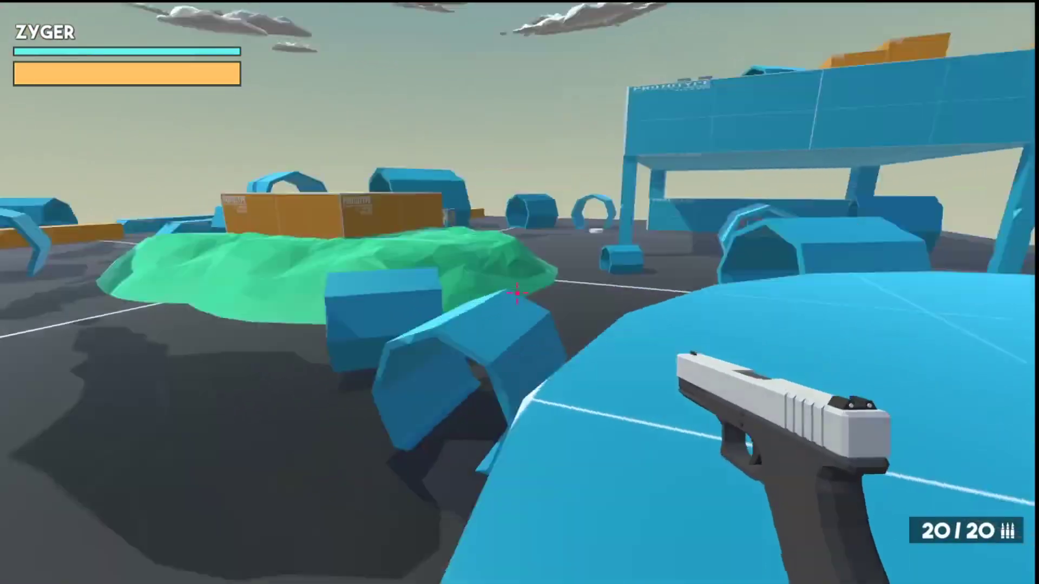
key("w")
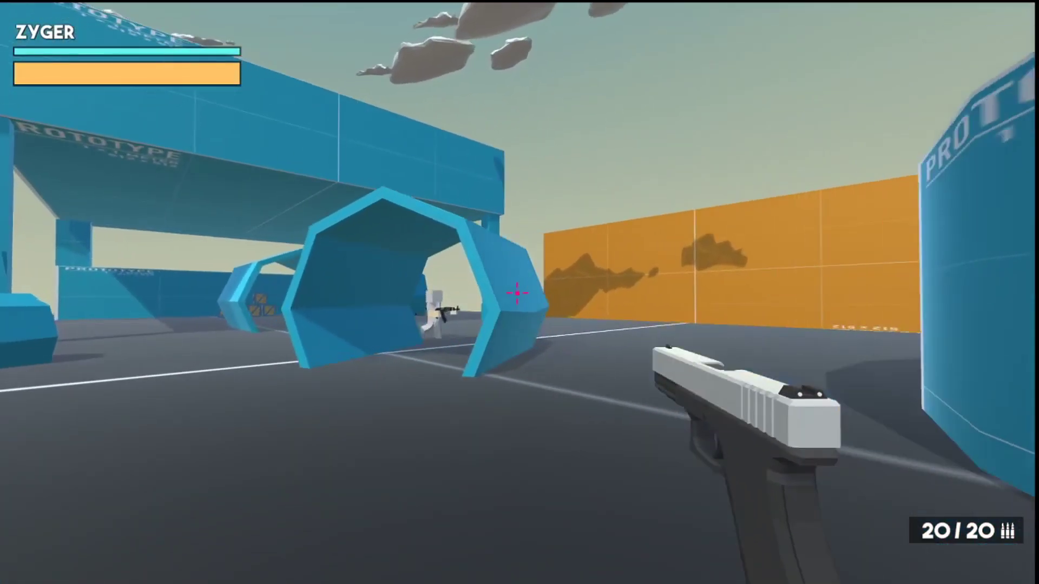
key("w")
left_click(516, 293)
left_click(517, 292)
left_click(517, 293)
left_click(516, 293)
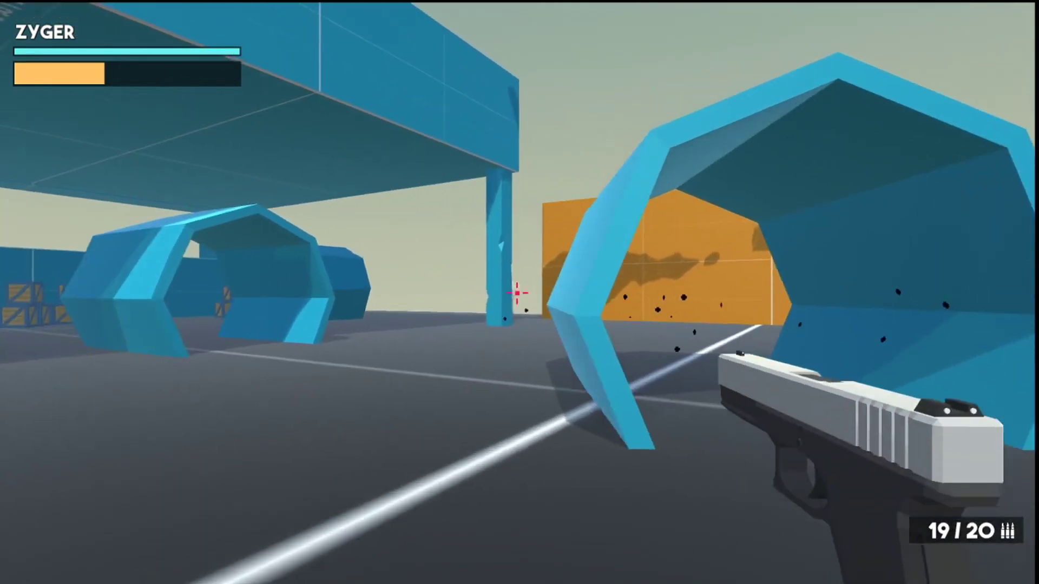
Step: Go through the blue tube past the target wall, fire two pistol shots and pick up the rifle at the white pedestal
key("a")
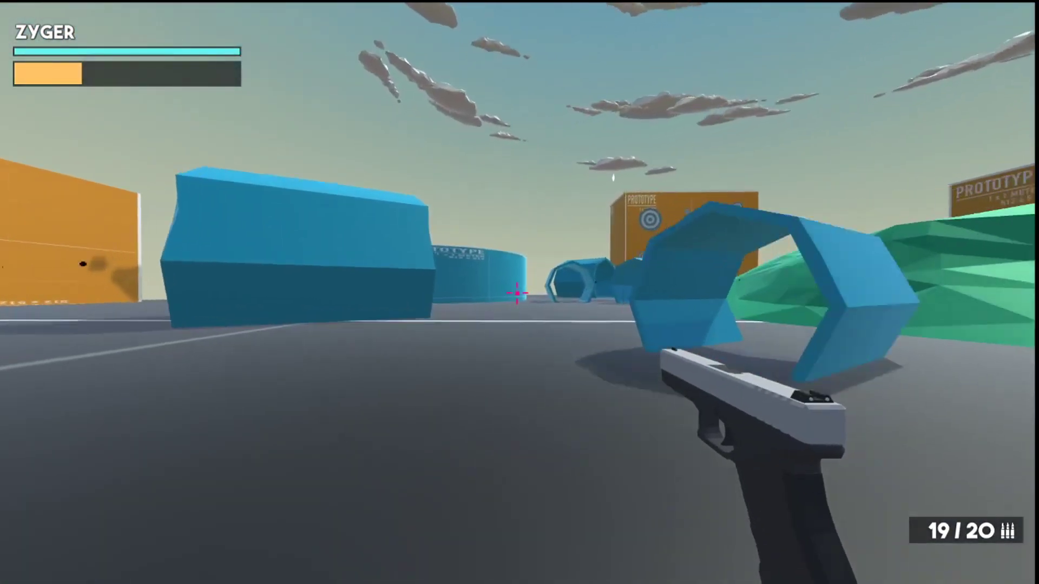
key("w")
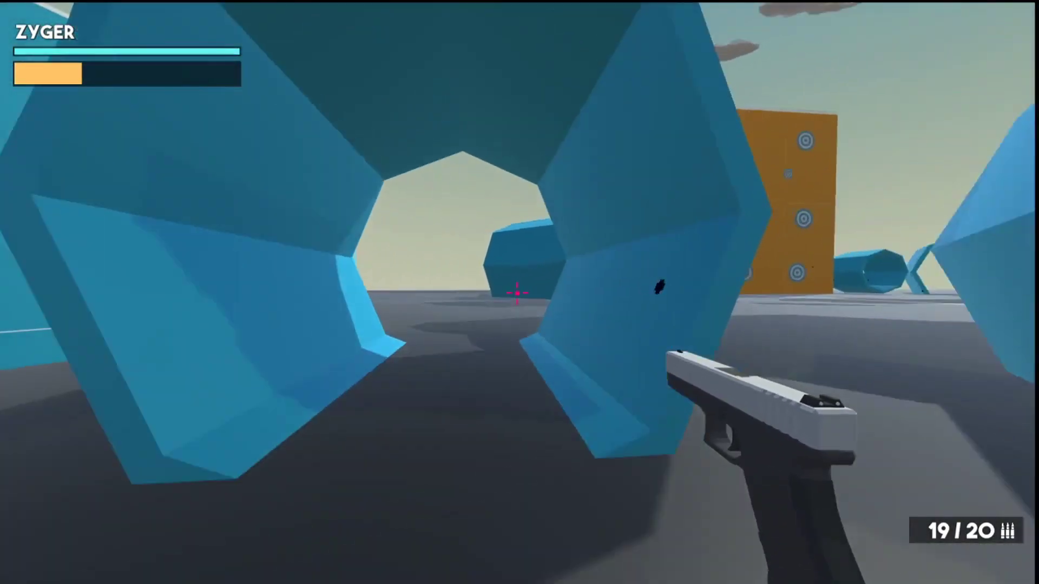
key("w")
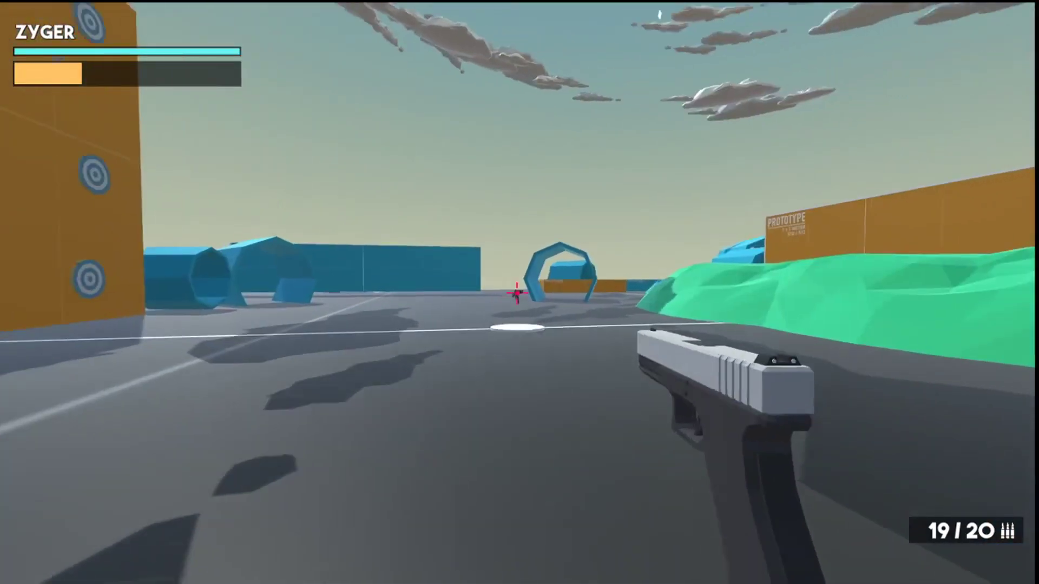
left_click(517, 293)
left_click(517, 294)
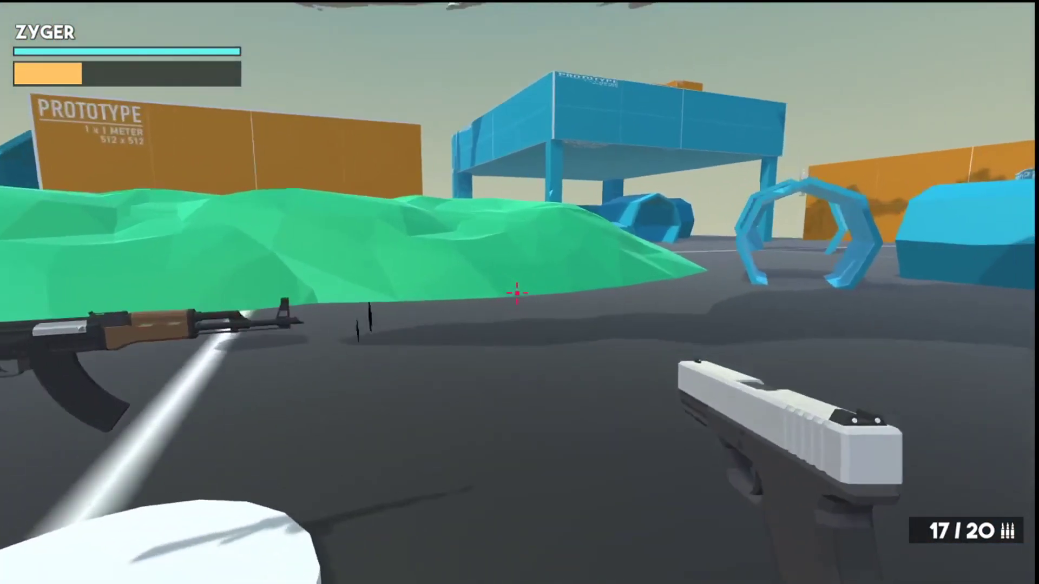
key("e")
key("w")
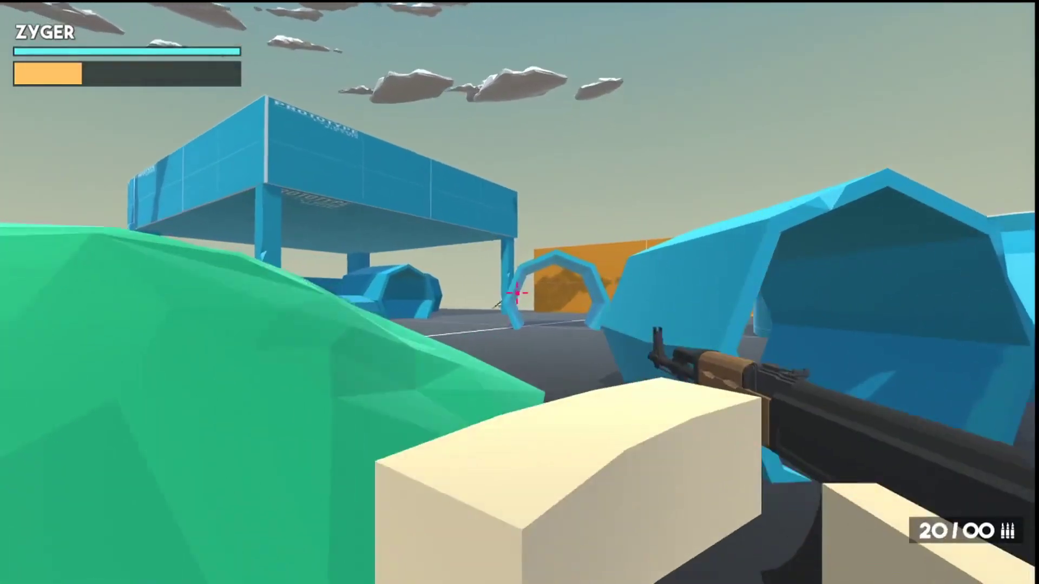
Step: Carry the rifle past the green hill to the raised platform and attack the player beside its pillar
key("w")
key("w")
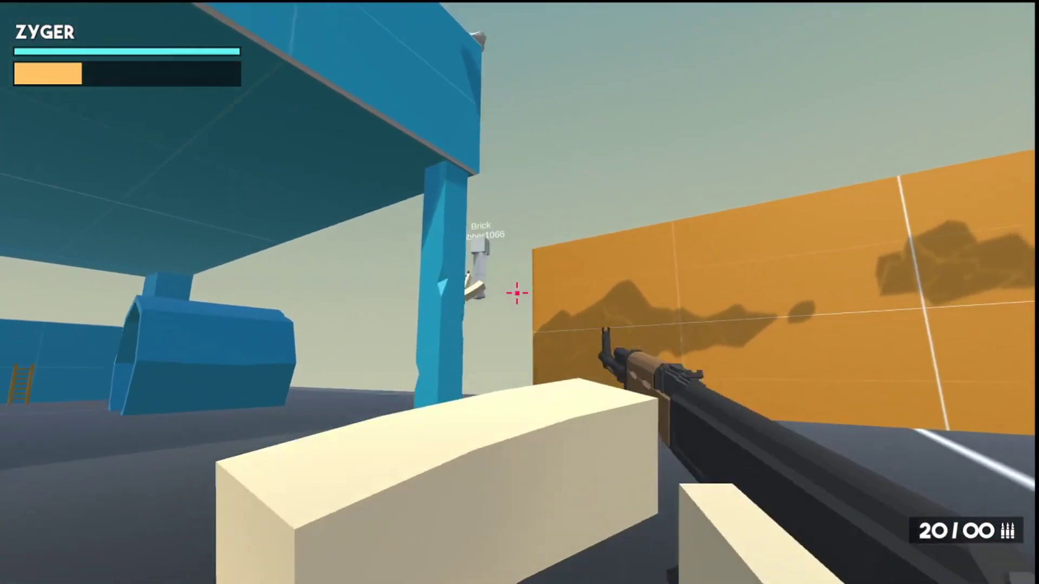
key("w")
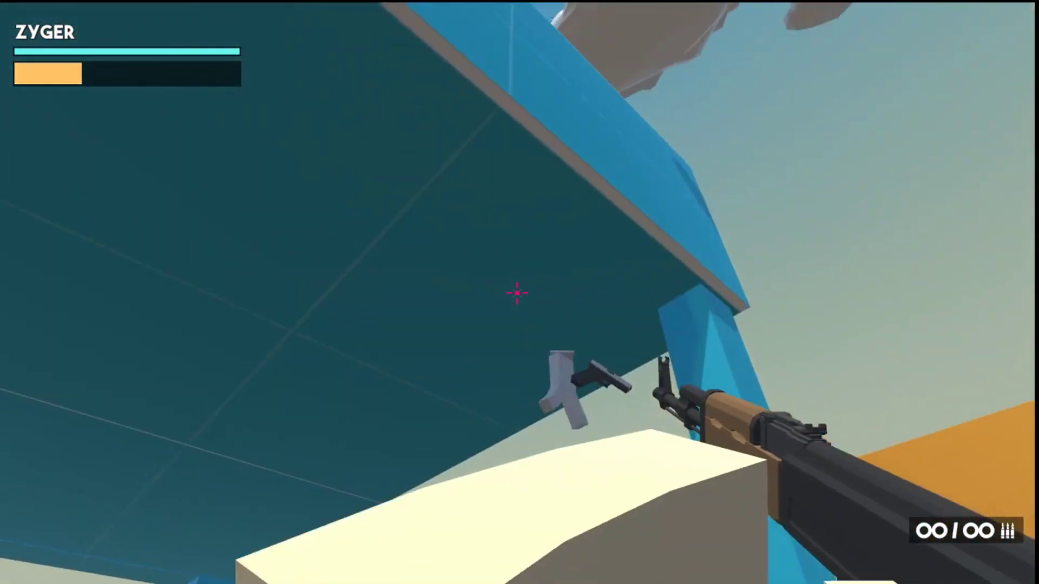
key("w")
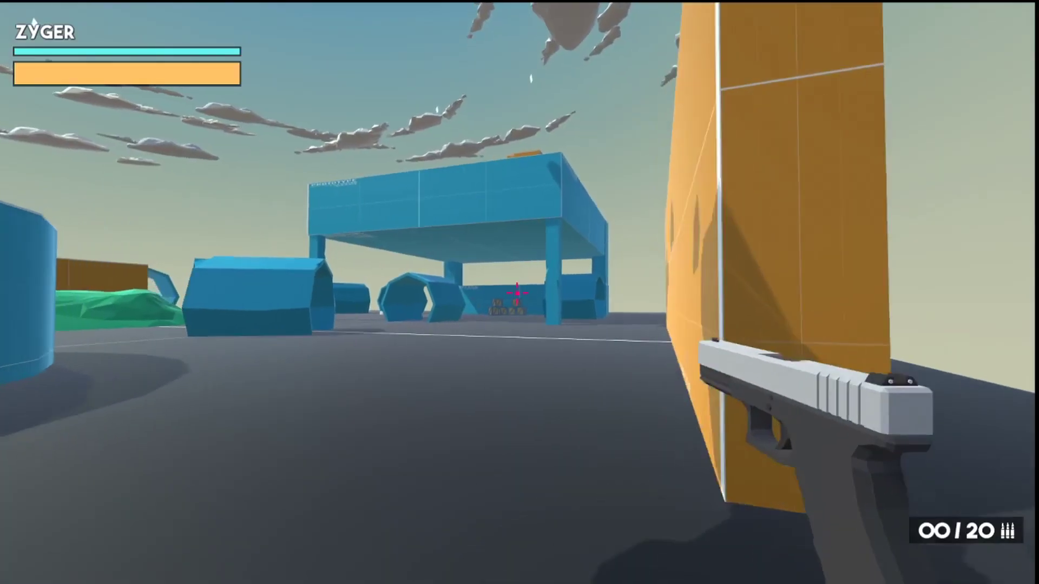
Step: Reload the pistol, go around the blue cylinder and pick up the rifle from the white pedestal near the green hill
key("r")
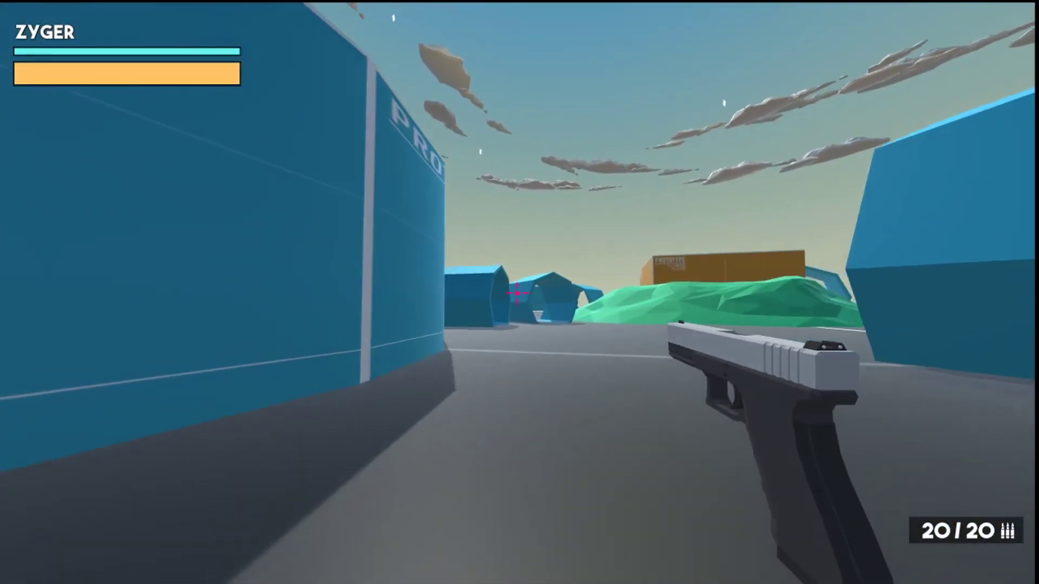
key("w")
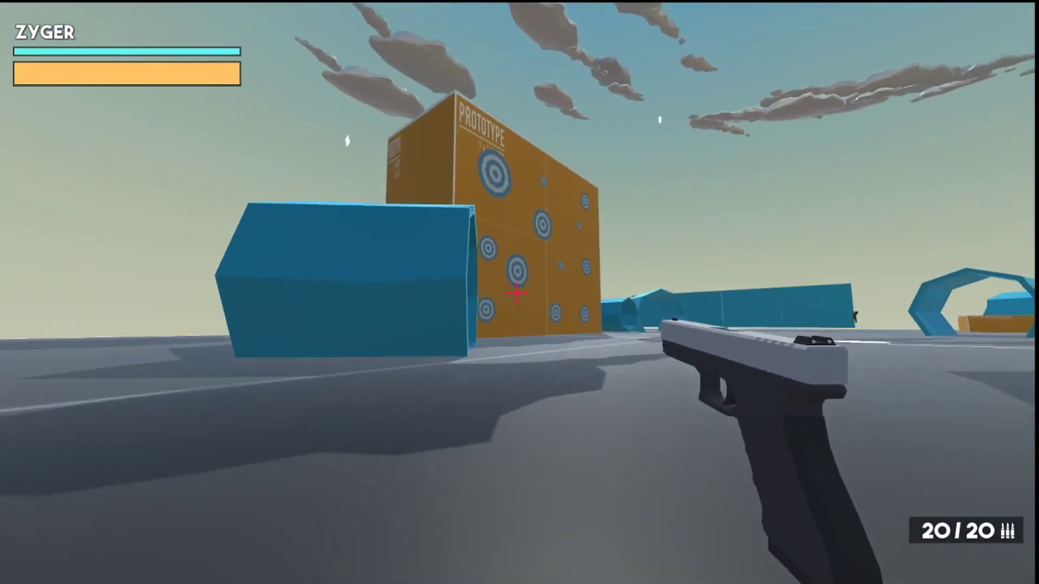
key("w")
key("w")
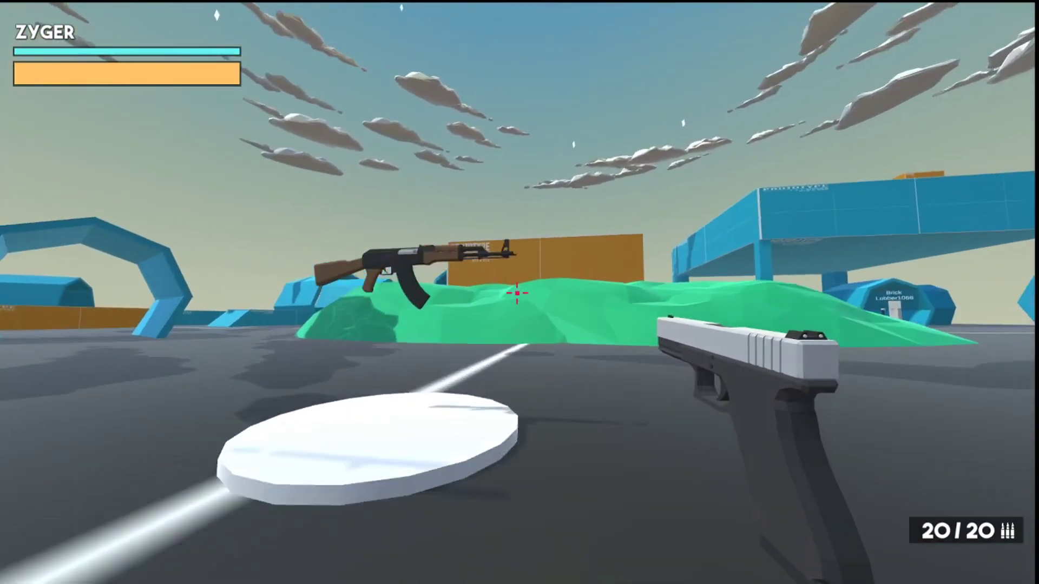
key("w")
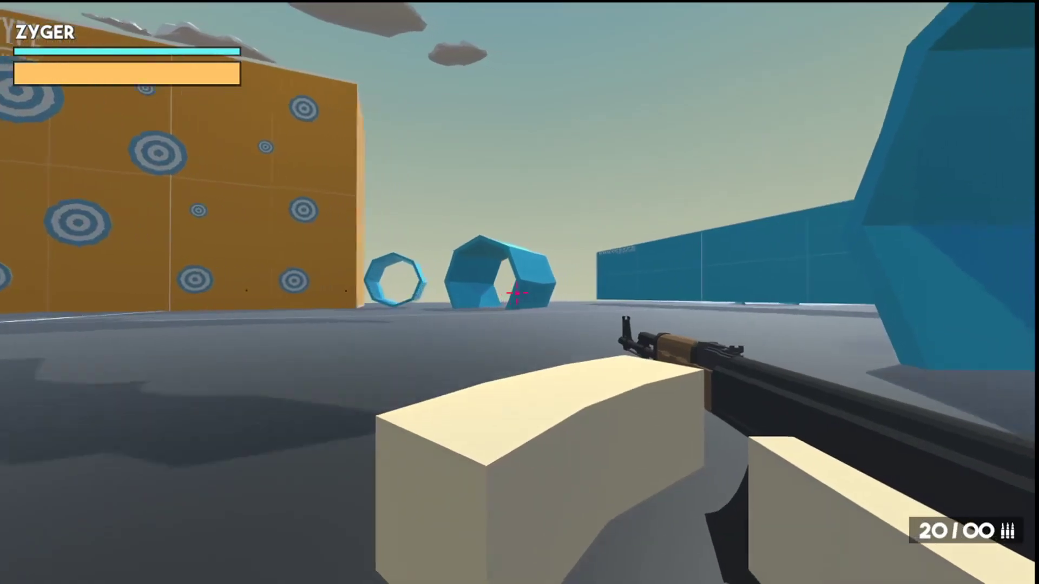
Step: Advance along the green hill with the rifle, emptying its magazine at the other player near the blue tubes
key("w")
key("w")
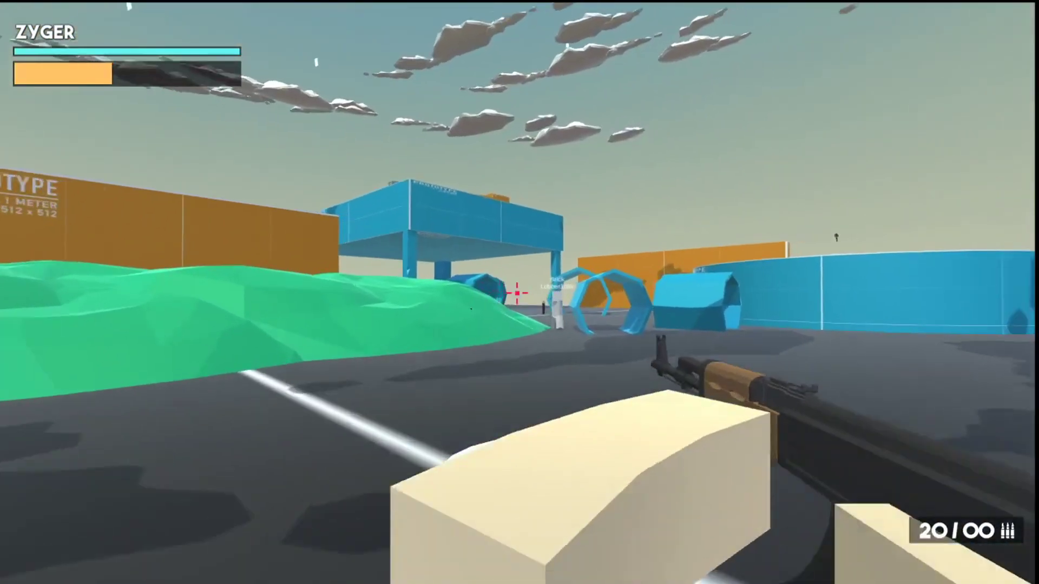
left_click(518, 293)
left_click(518, 293)
key("w")
left_click(518, 293)
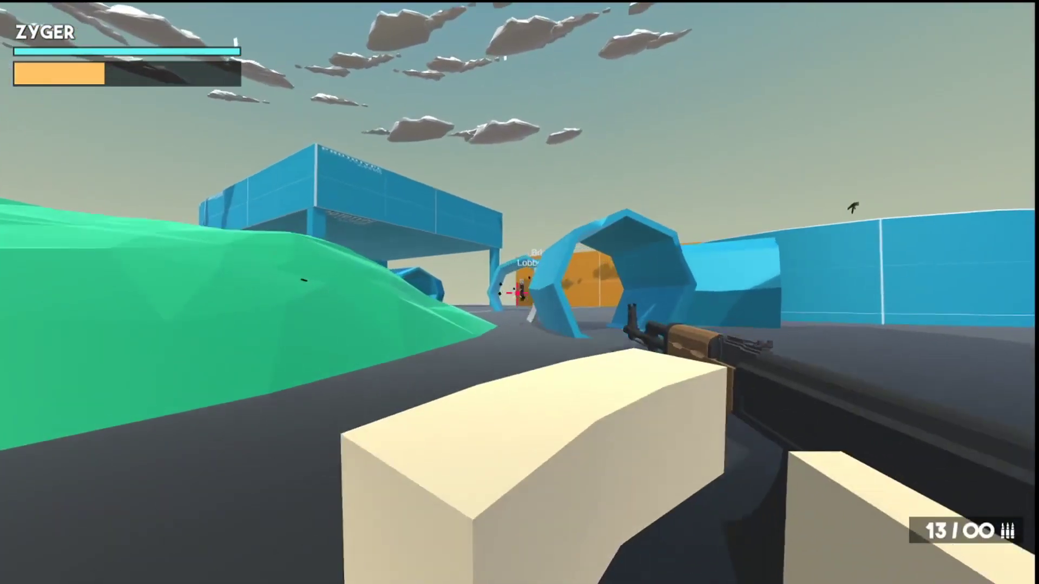
left_click(518, 293)
left_click(518, 292)
left_click(518, 293)
key("w")
left_click(517, 293)
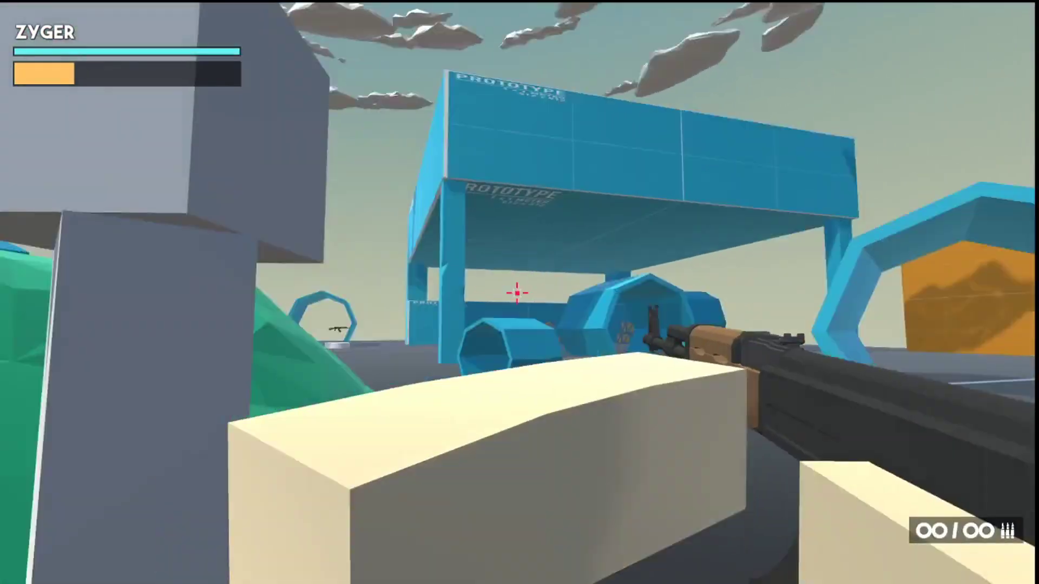
Step: Attack the player in front of the green hill at close range and reload the pistol by the orange wall
key("w")
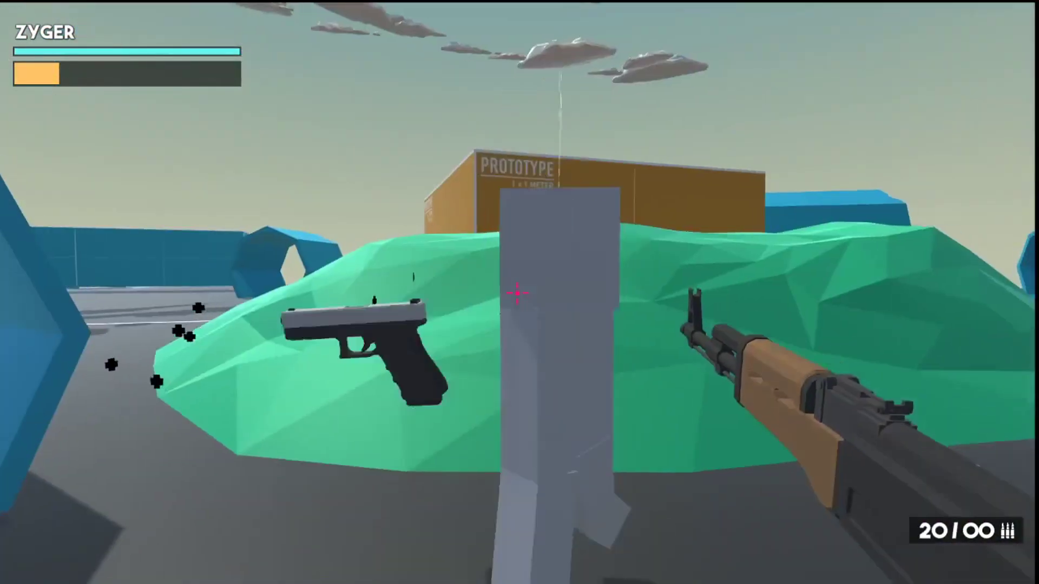
left_click(517, 293)
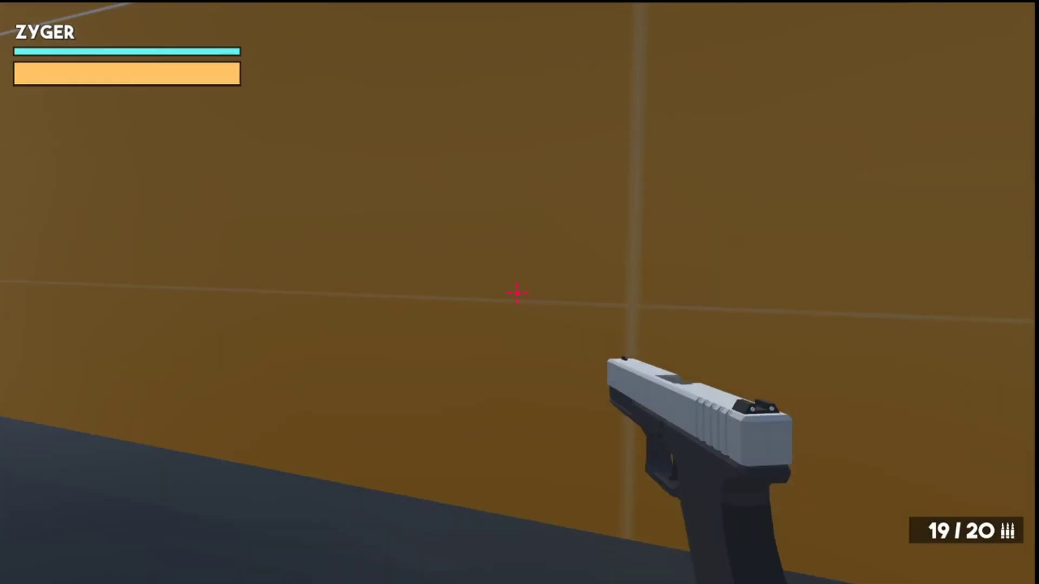
key("r")
key("w")
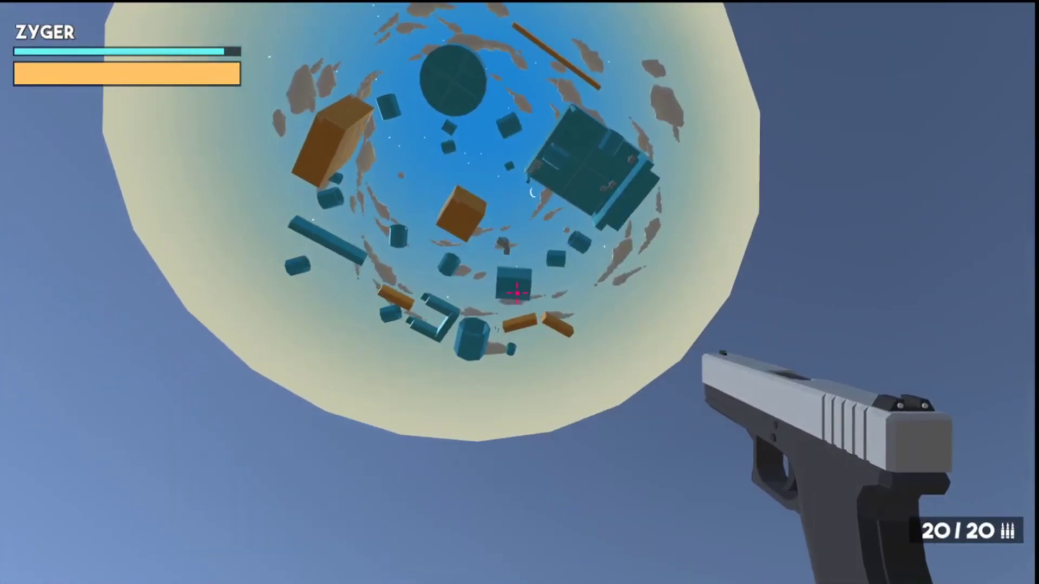
Step: Leave the match for the home screen and rejoin the only room in the room list
key("Escape")
left_click(537, 325)
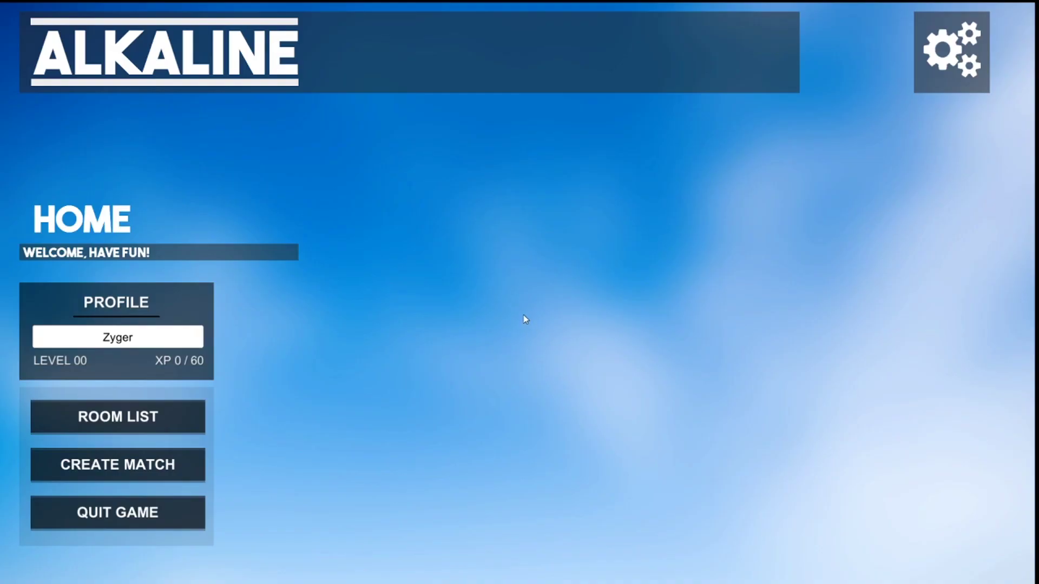
left_click(150, 430)
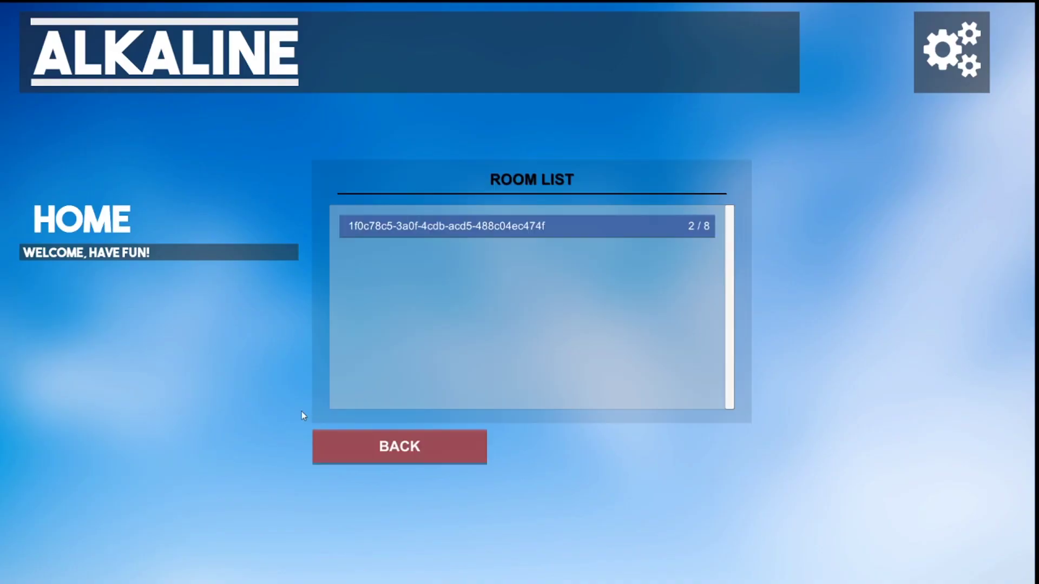
left_click(470, 221)
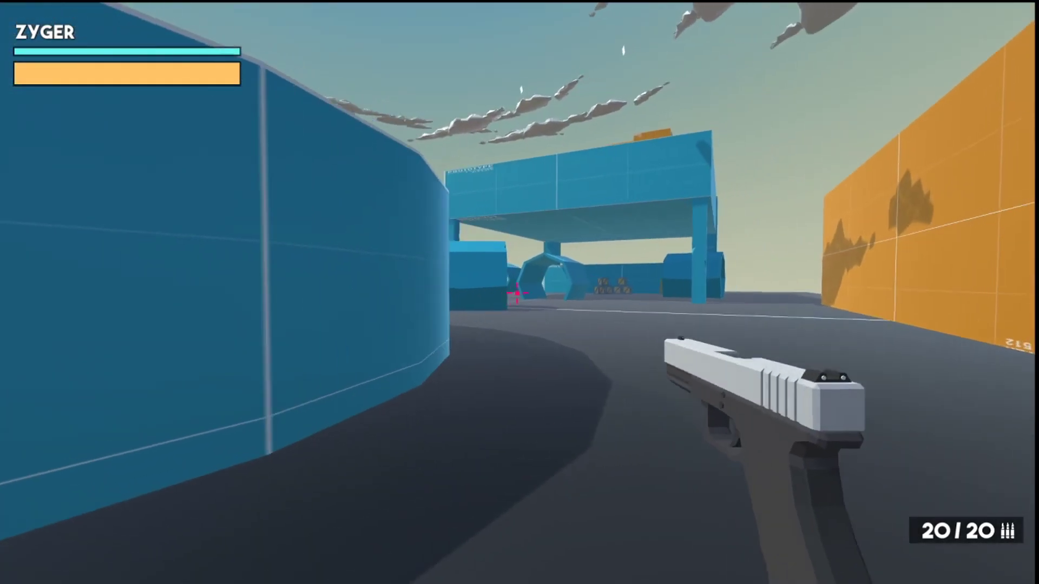
Step: Move past the blue cylinder towards the green hill and fire the pistol at the player near the wooden crates
key("w")
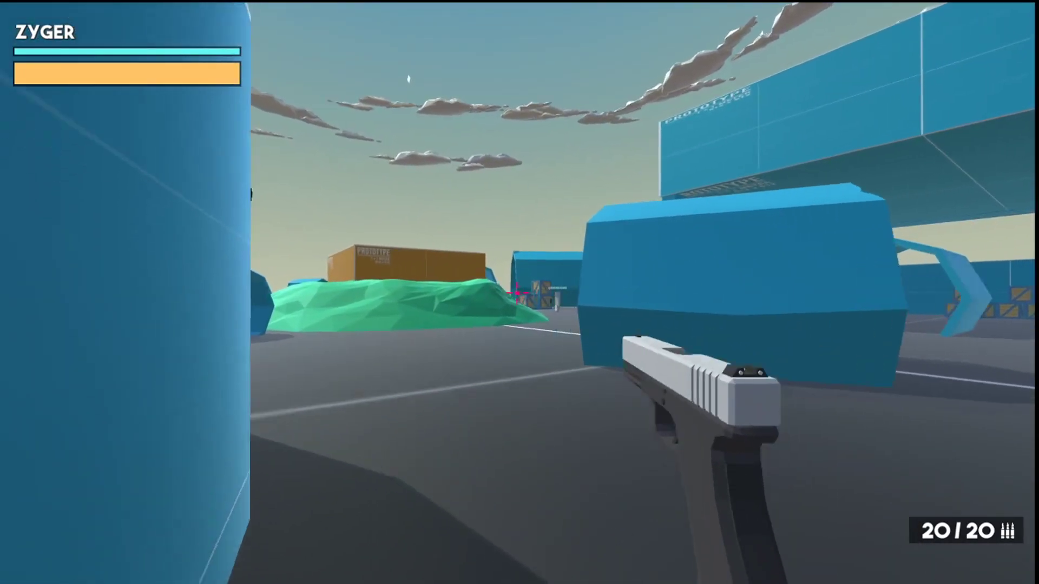
left_click(517, 293)
left_click(517, 292)
left_click(518, 292)
left_click(518, 293)
left_click(518, 293)
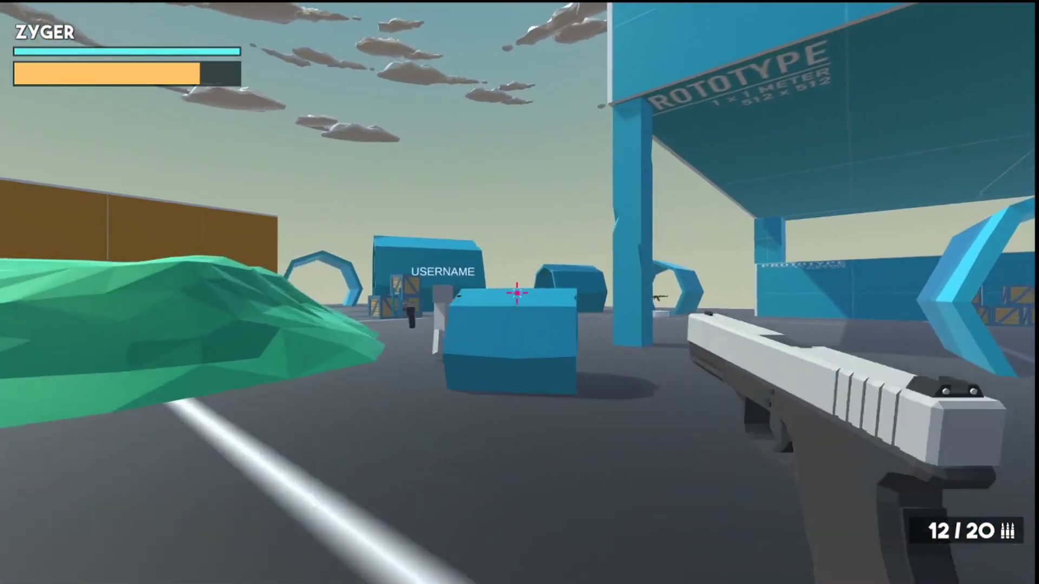